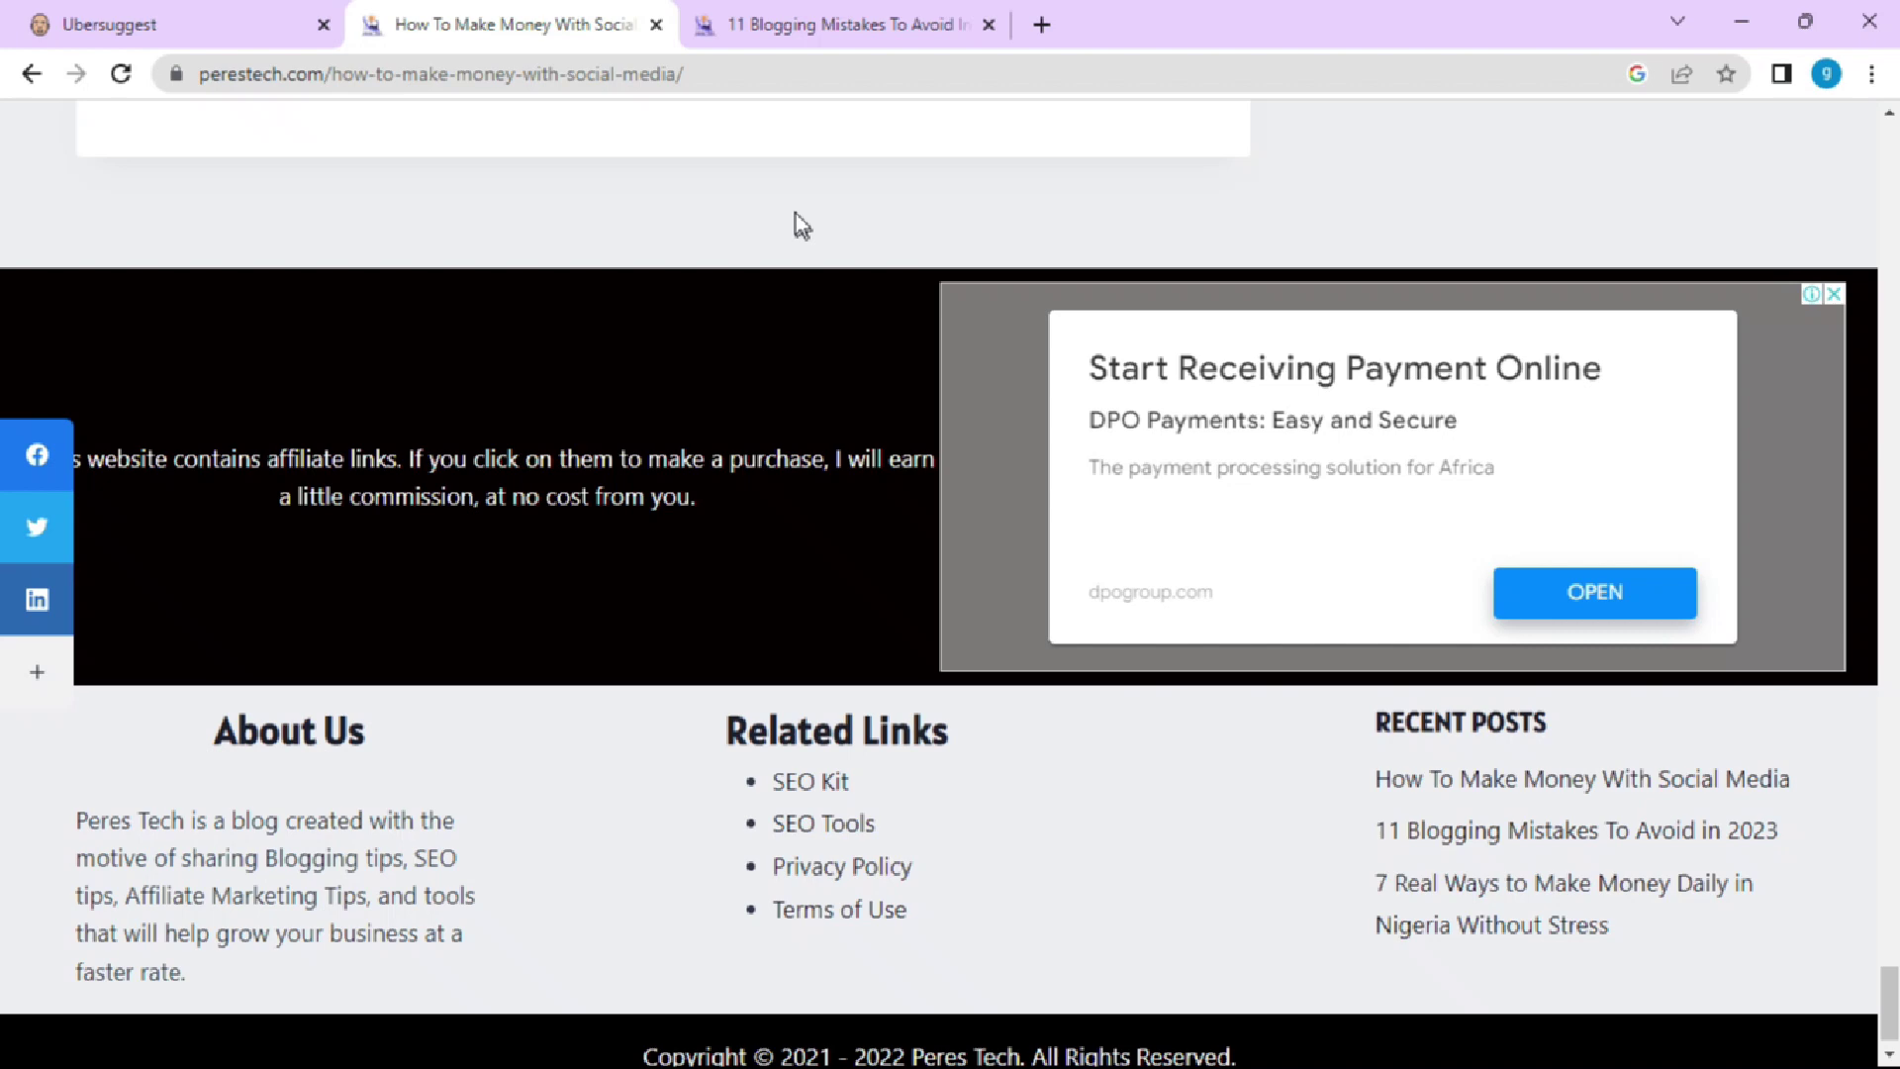
- Scroll up and down through the Peres Tech article 'How To Make Money With Social Media'
{"action": "scroll", "coordinate": [796, 214], "scroll_direction": "up", "scroll_amount": 10}
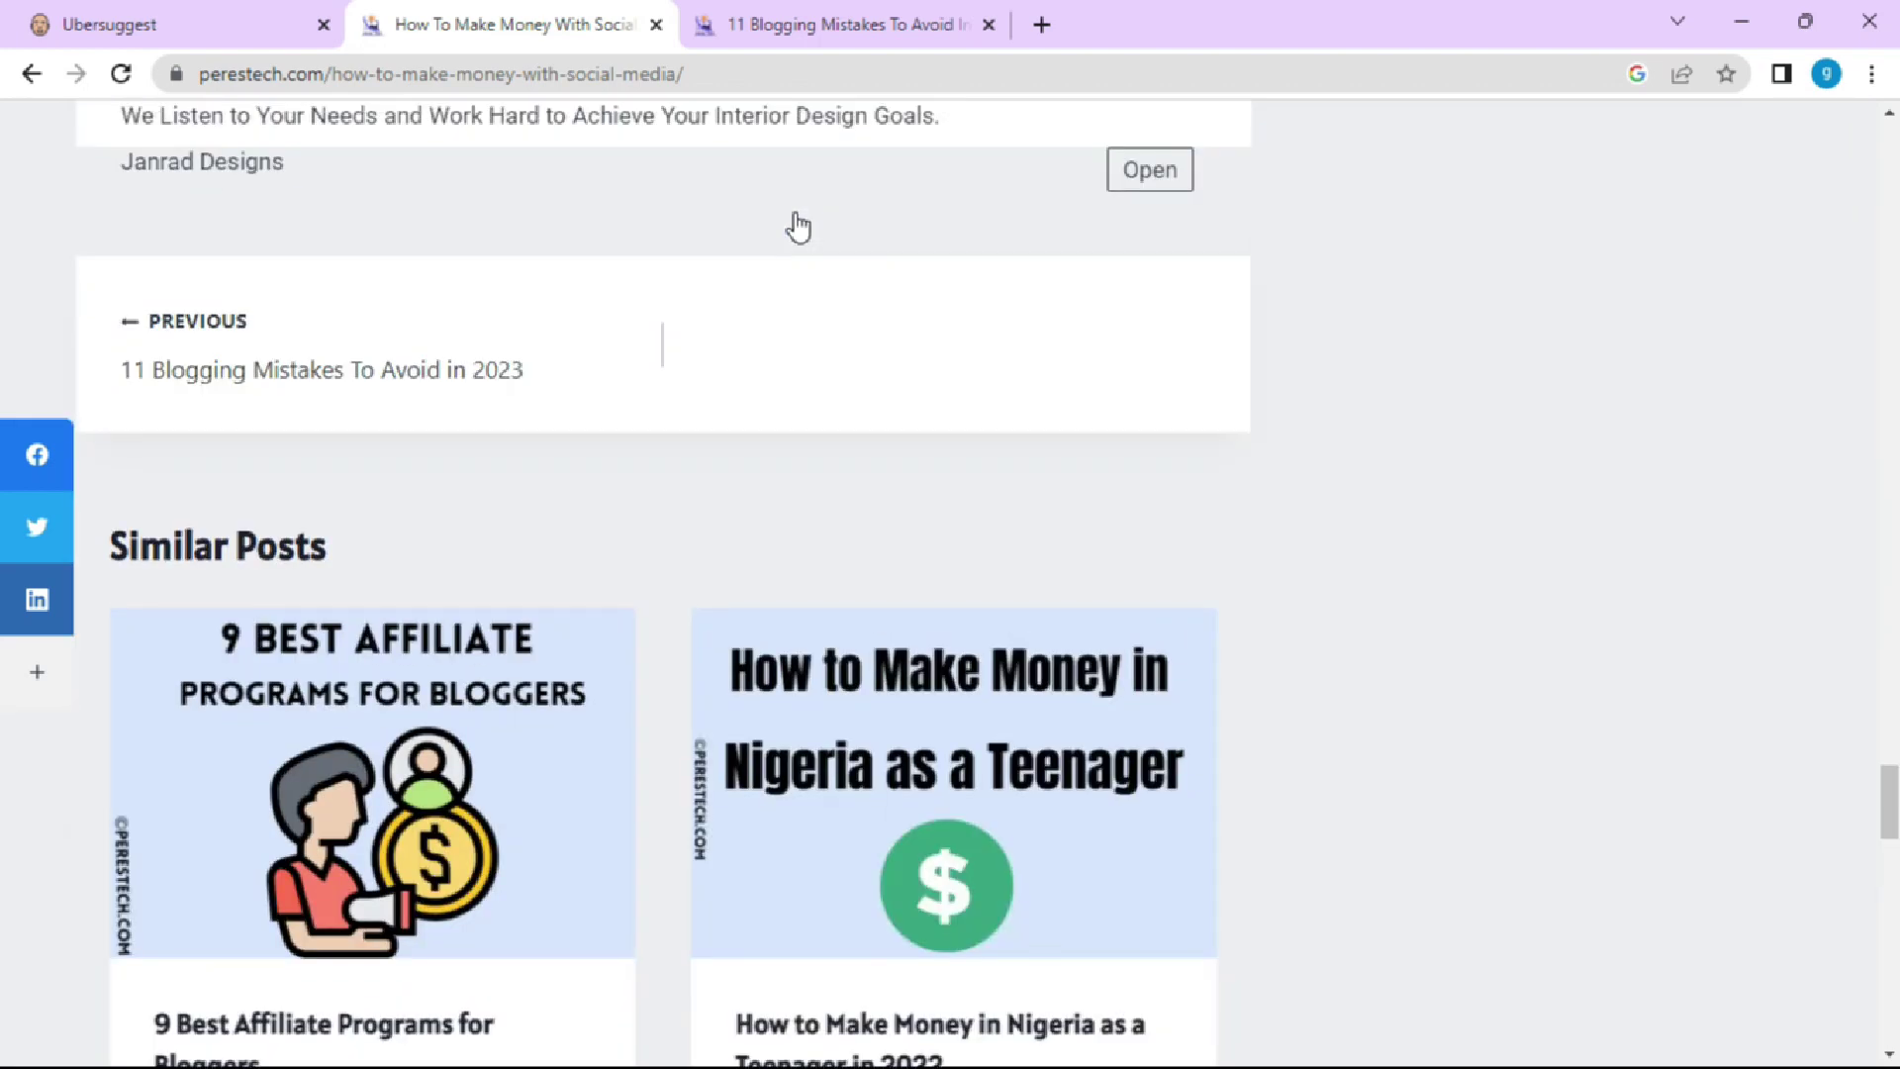
{"action": "scroll", "coordinate": [797, 226], "scroll_direction": "up", "scroll_amount": 15}
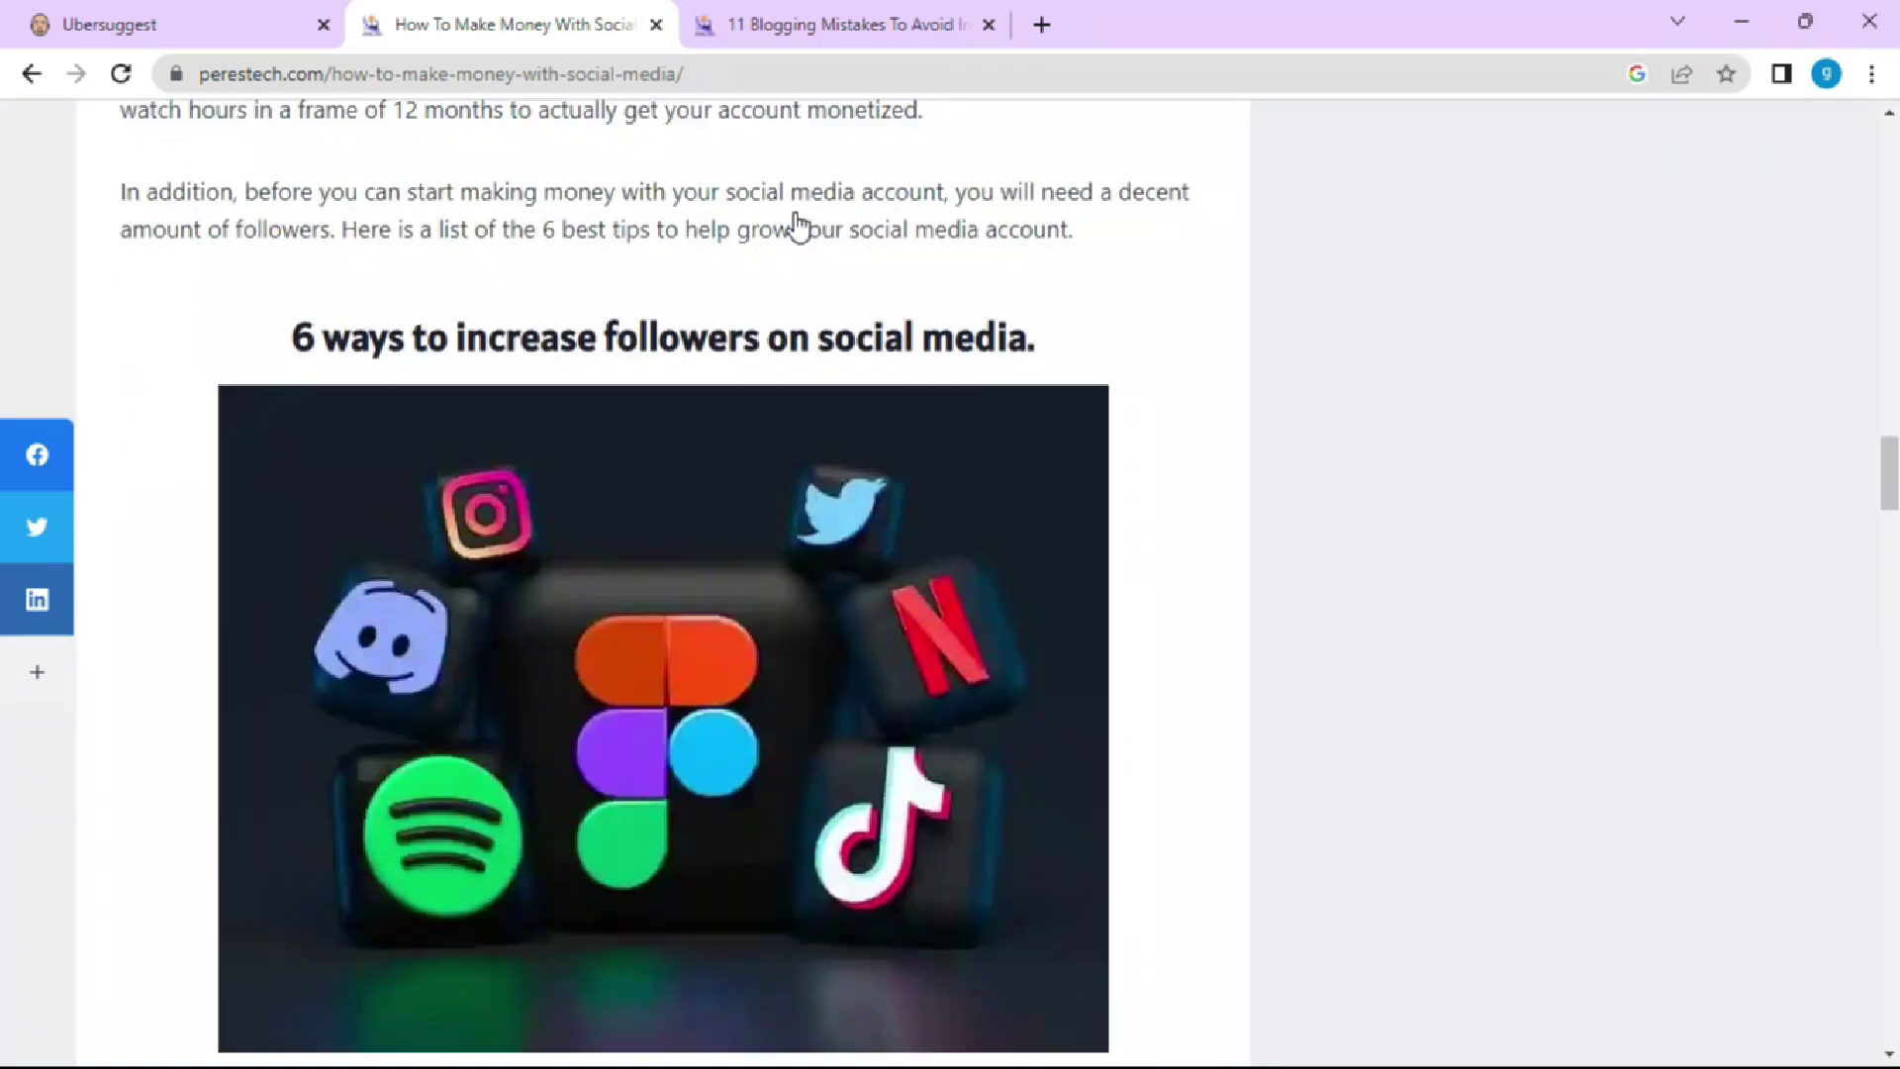
{"action": "scroll", "coordinate": [797, 227], "scroll_direction": "up", "scroll_amount": 15}
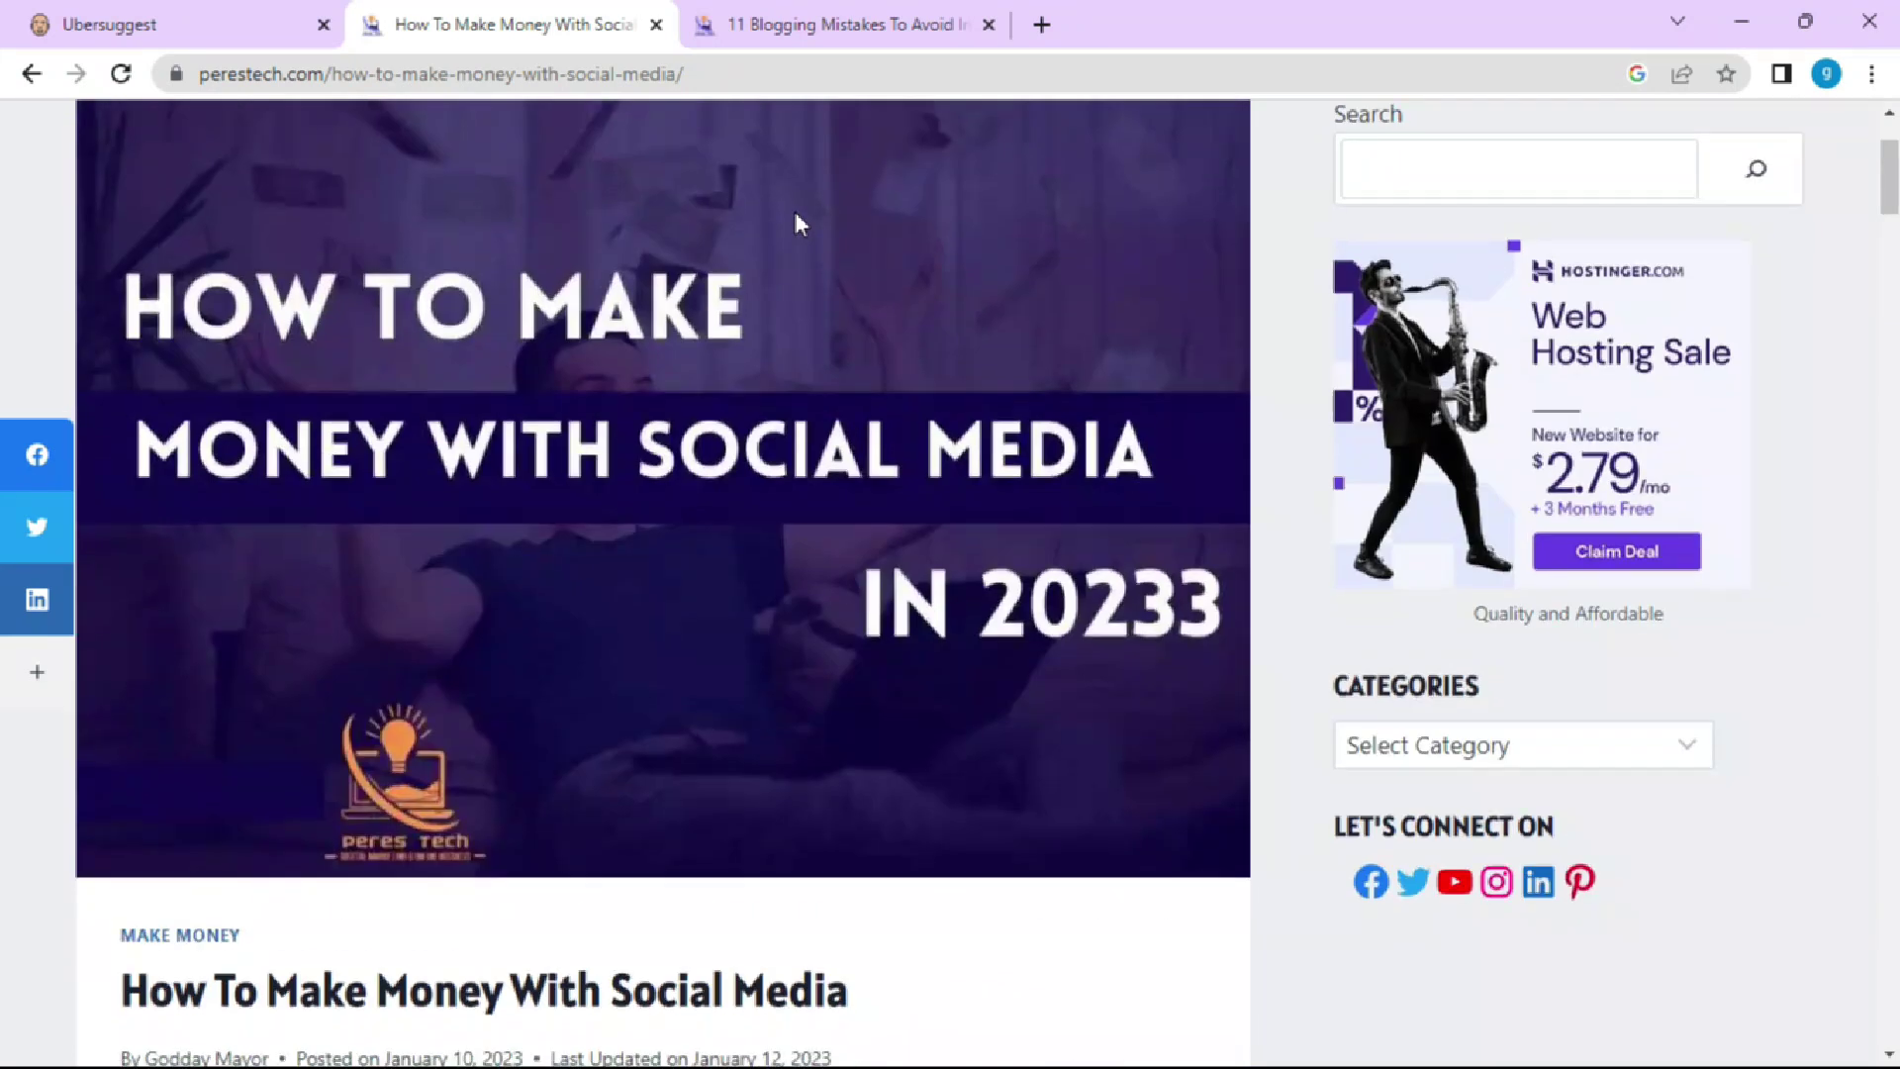
{"action": "scroll", "coordinate": [796, 226], "scroll_direction": "down", "scroll_amount": 8}
{"action": "scroll", "coordinate": [782, 247], "scroll_direction": "up", "scroll_amount": 3}
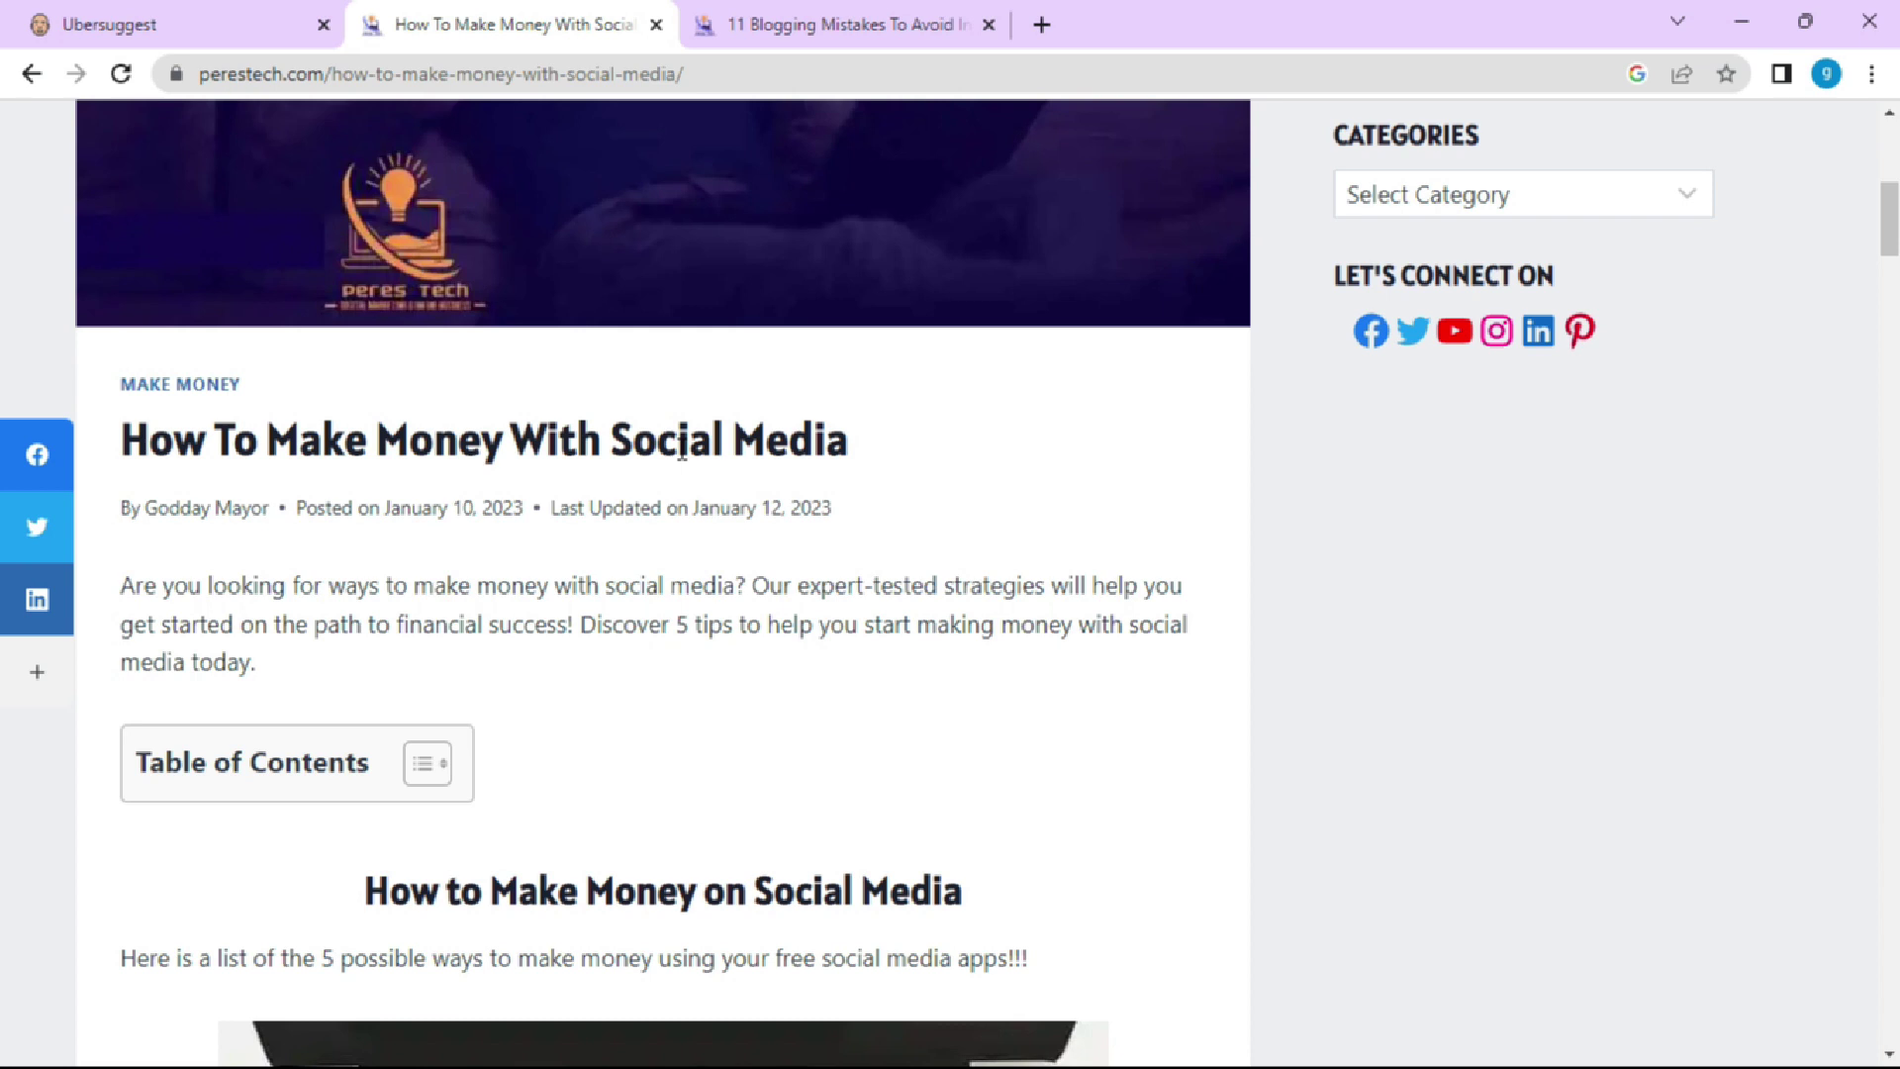
{"action": "scroll", "coordinate": [679, 497], "scroll_direction": "down", "scroll_amount": 20}
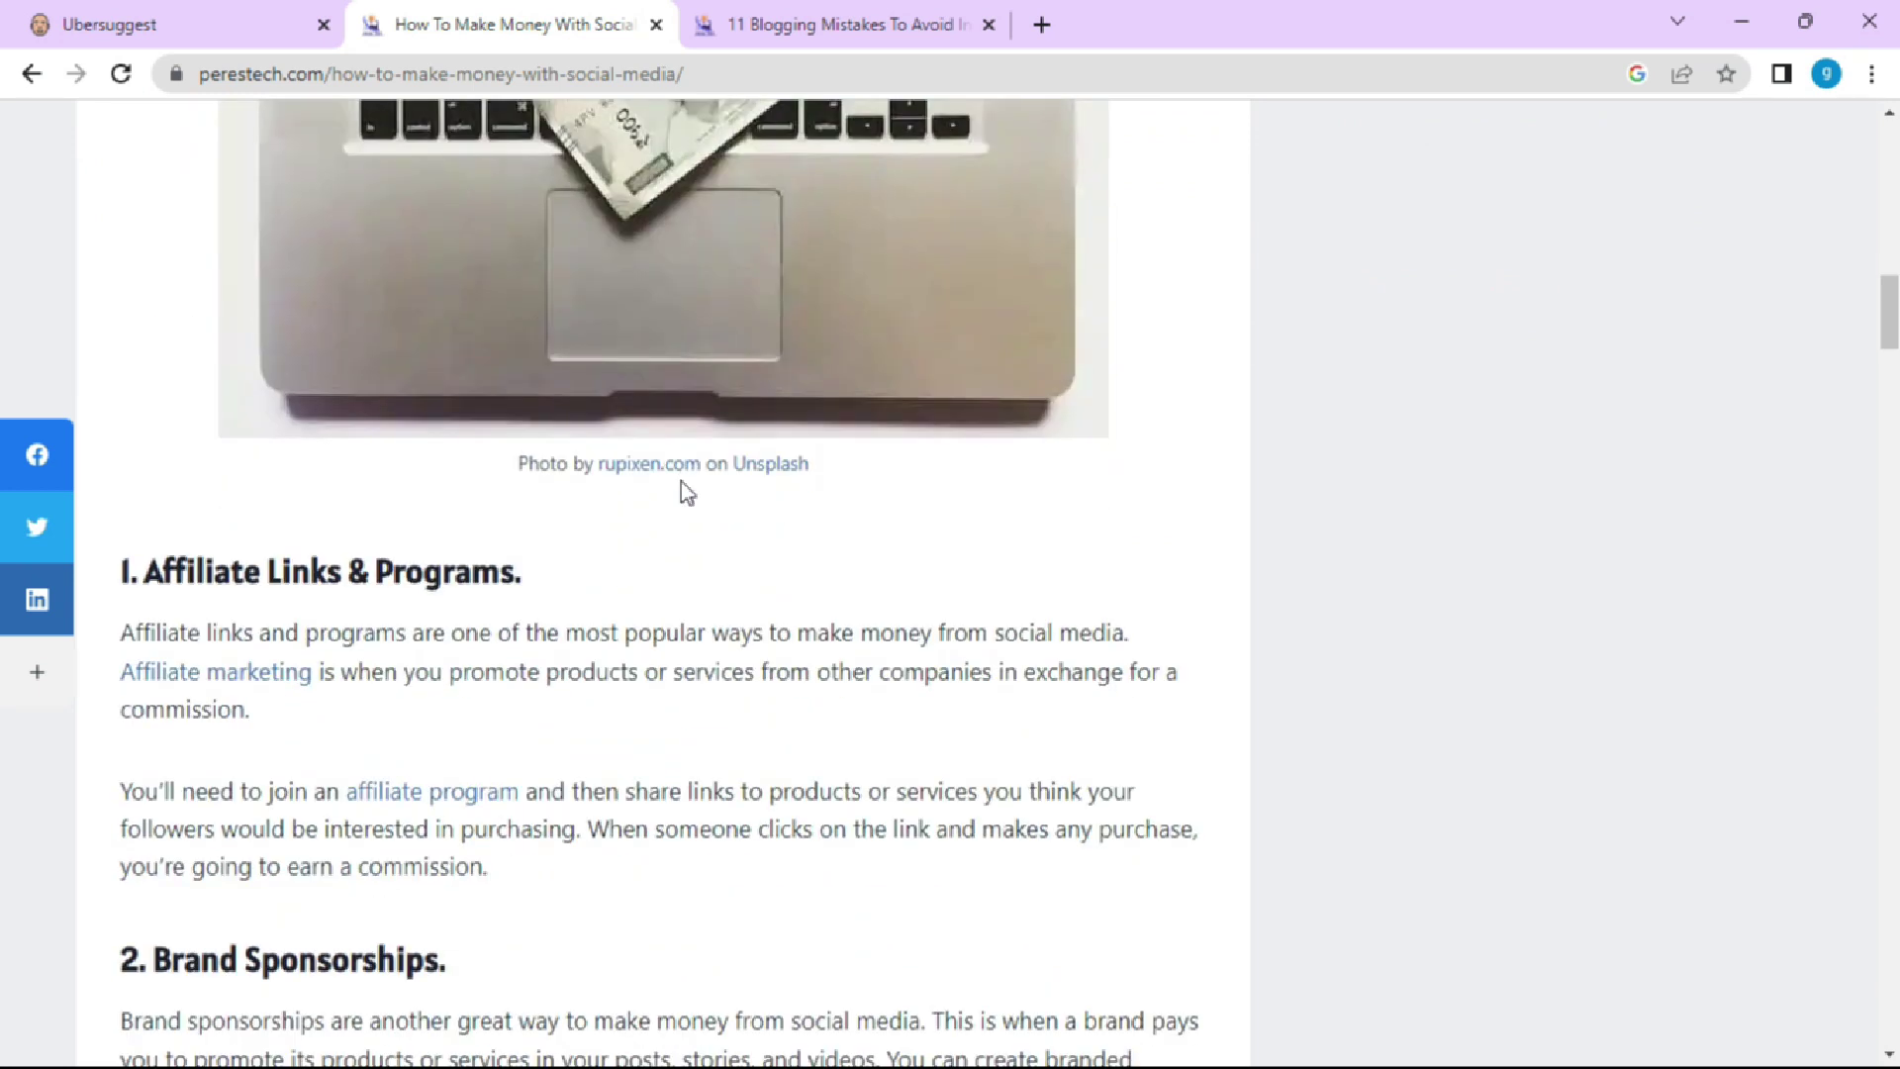
{"action": "scroll", "coordinate": [683, 482], "scroll_direction": "down", "scroll_amount": 5}
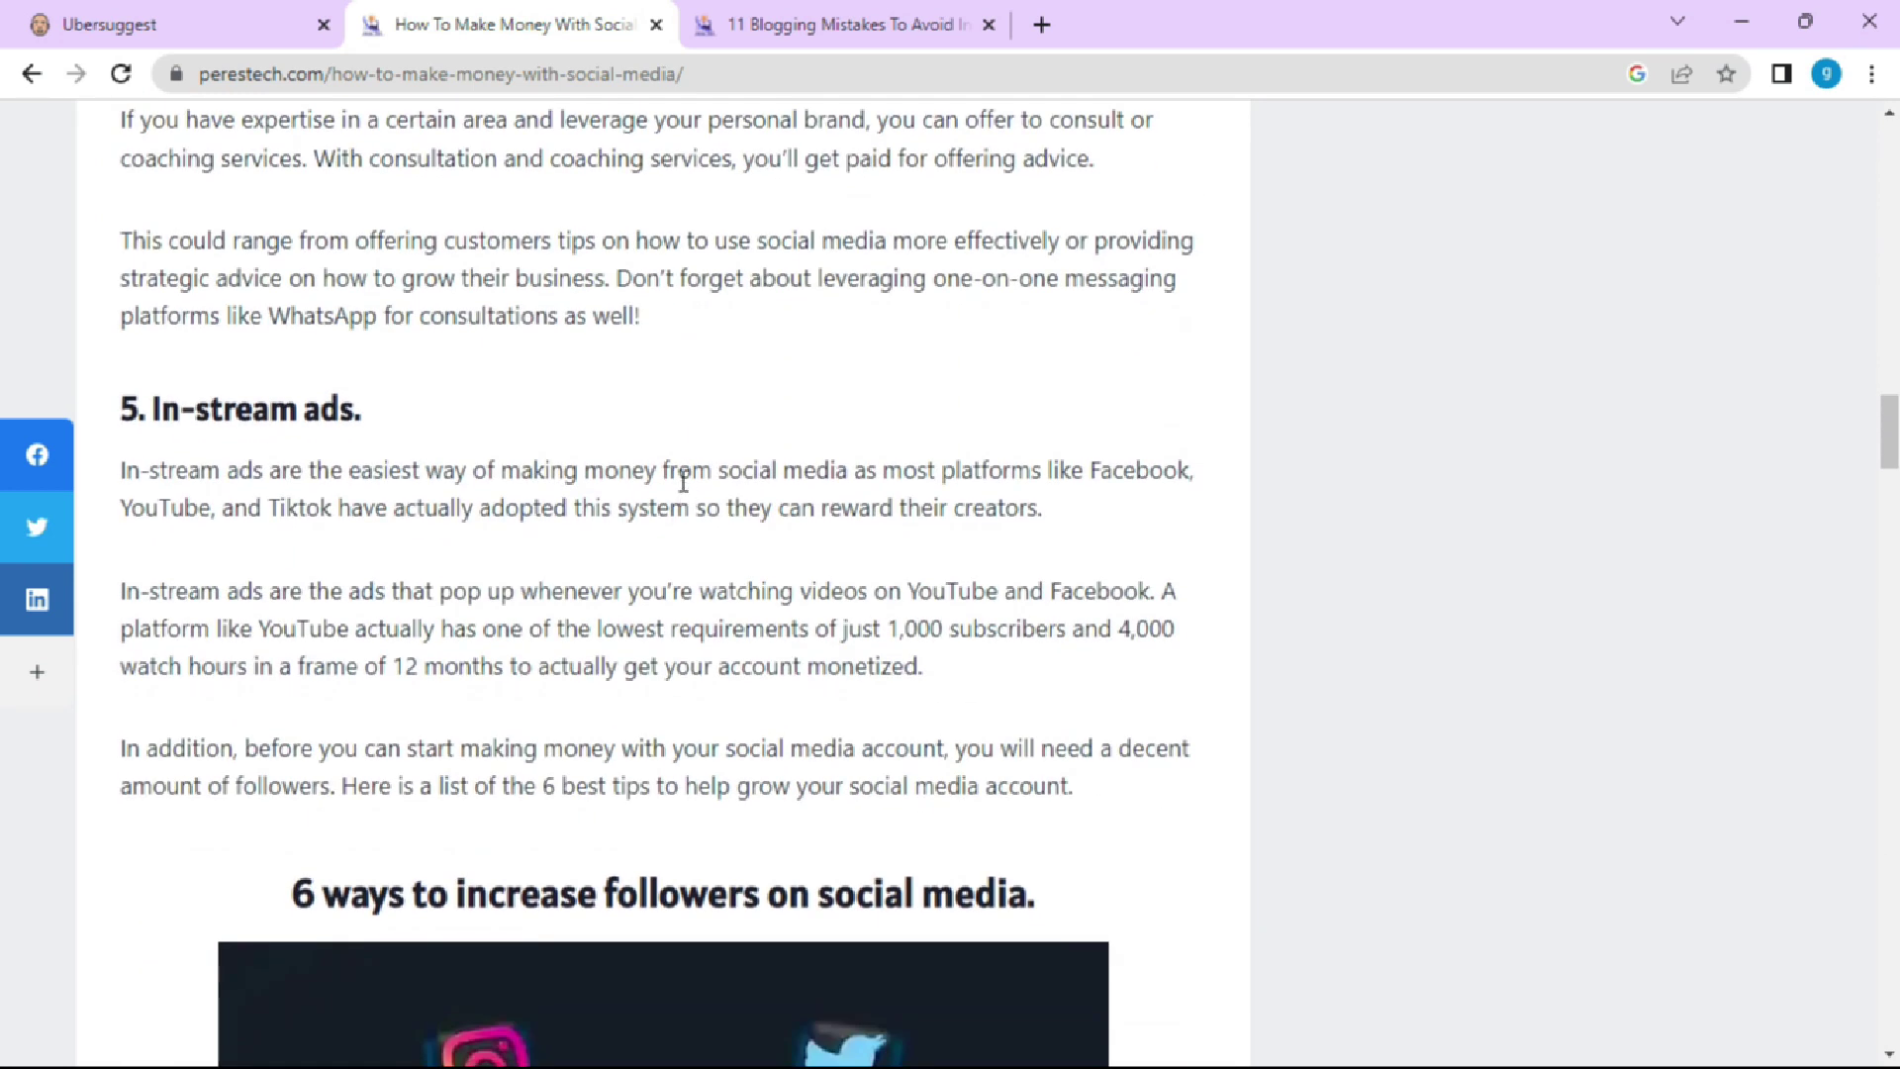
{"action": "scroll", "coordinate": [683, 482], "scroll_direction": "down", "scroll_amount": 15}
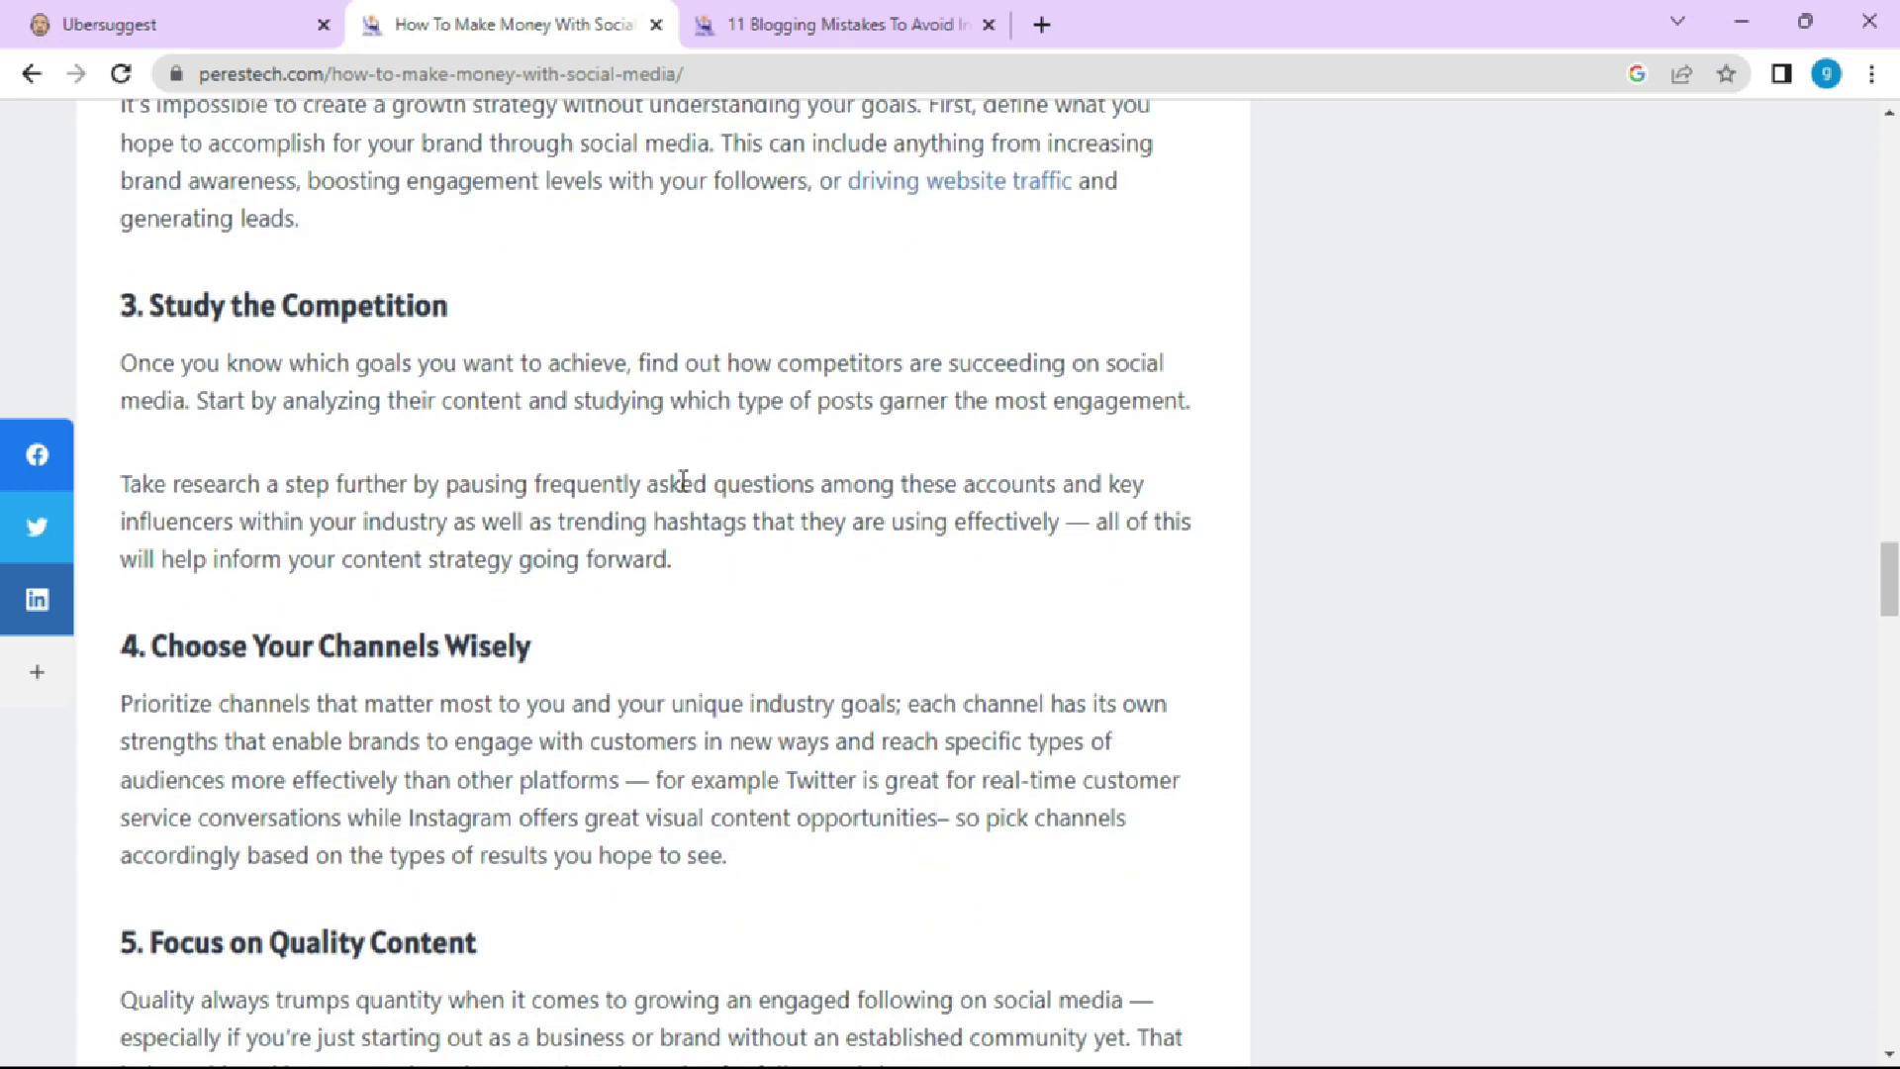
{"action": "scroll", "coordinate": [682, 482], "scroll_direction": "down", "scroll_amount": 14}
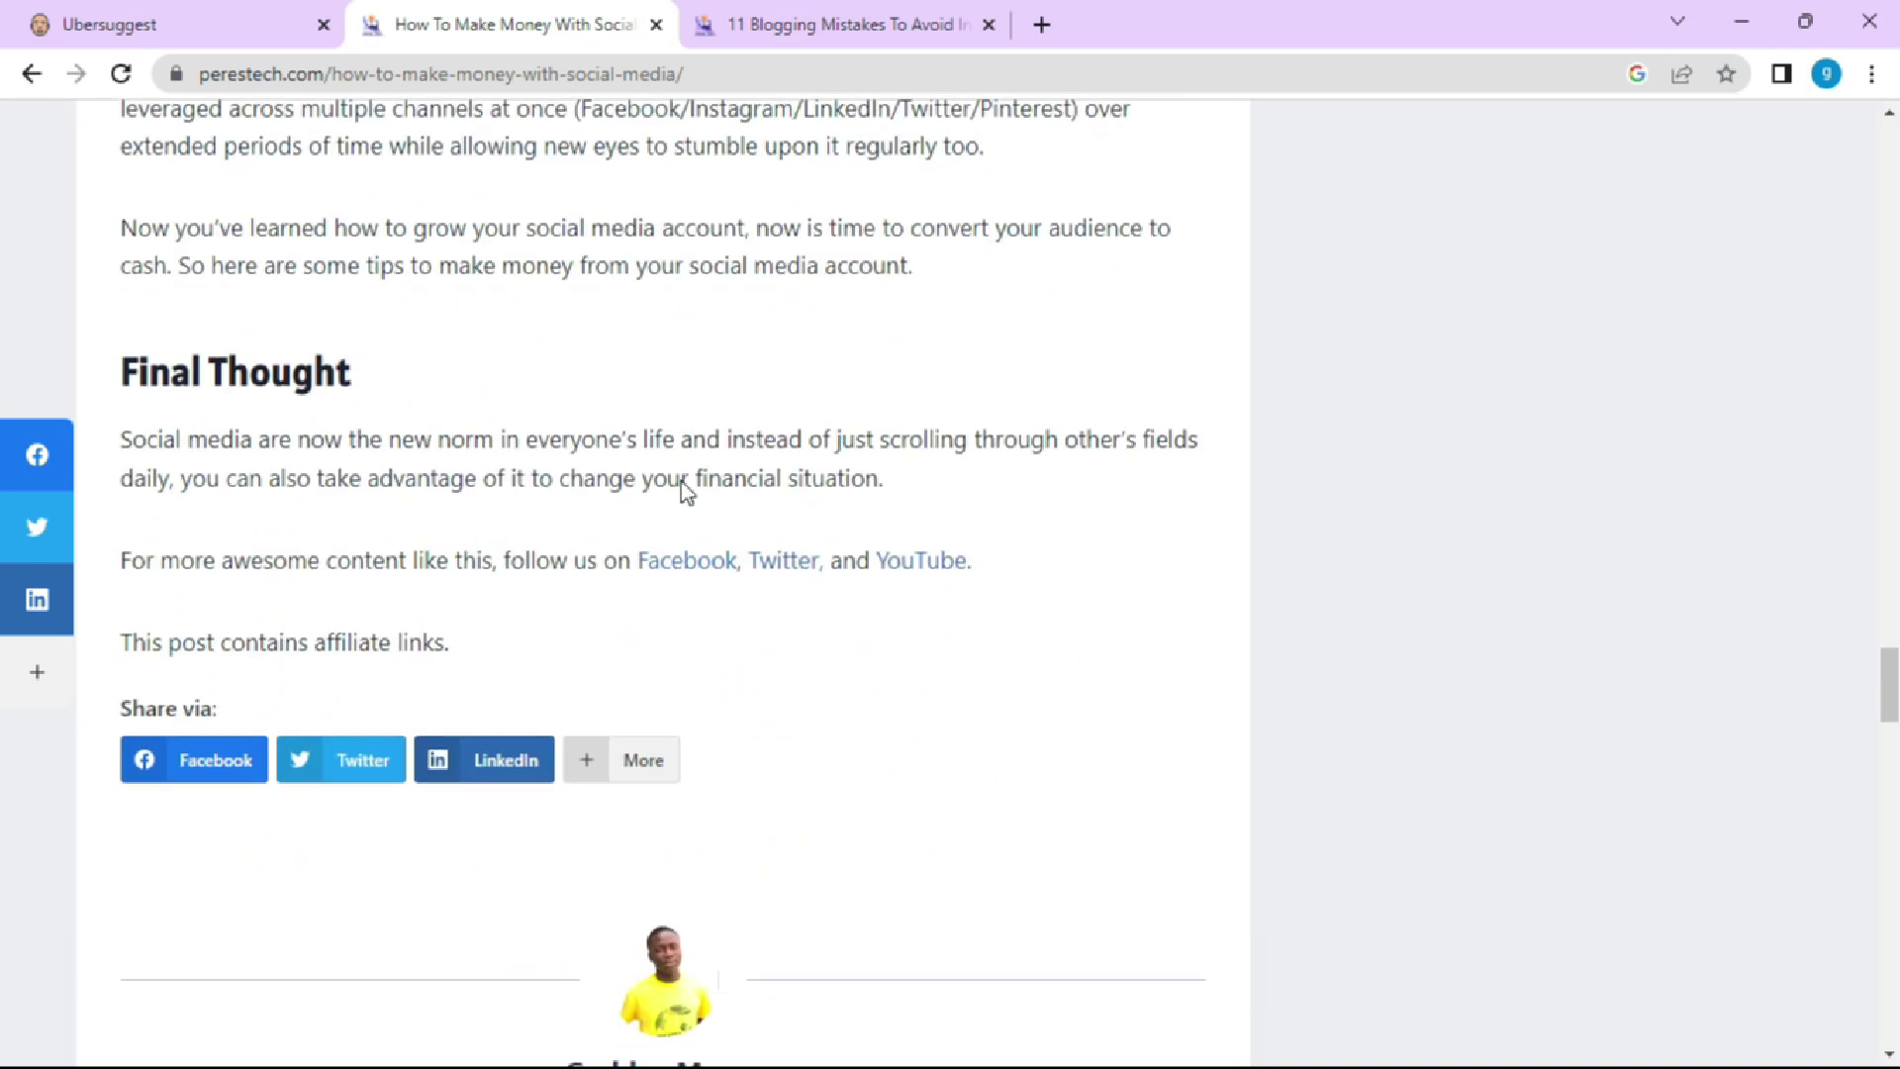
{"action": "scroll", "coordinate": [682, 483], "scroll_direction": "down", "scroll_amount": 4}
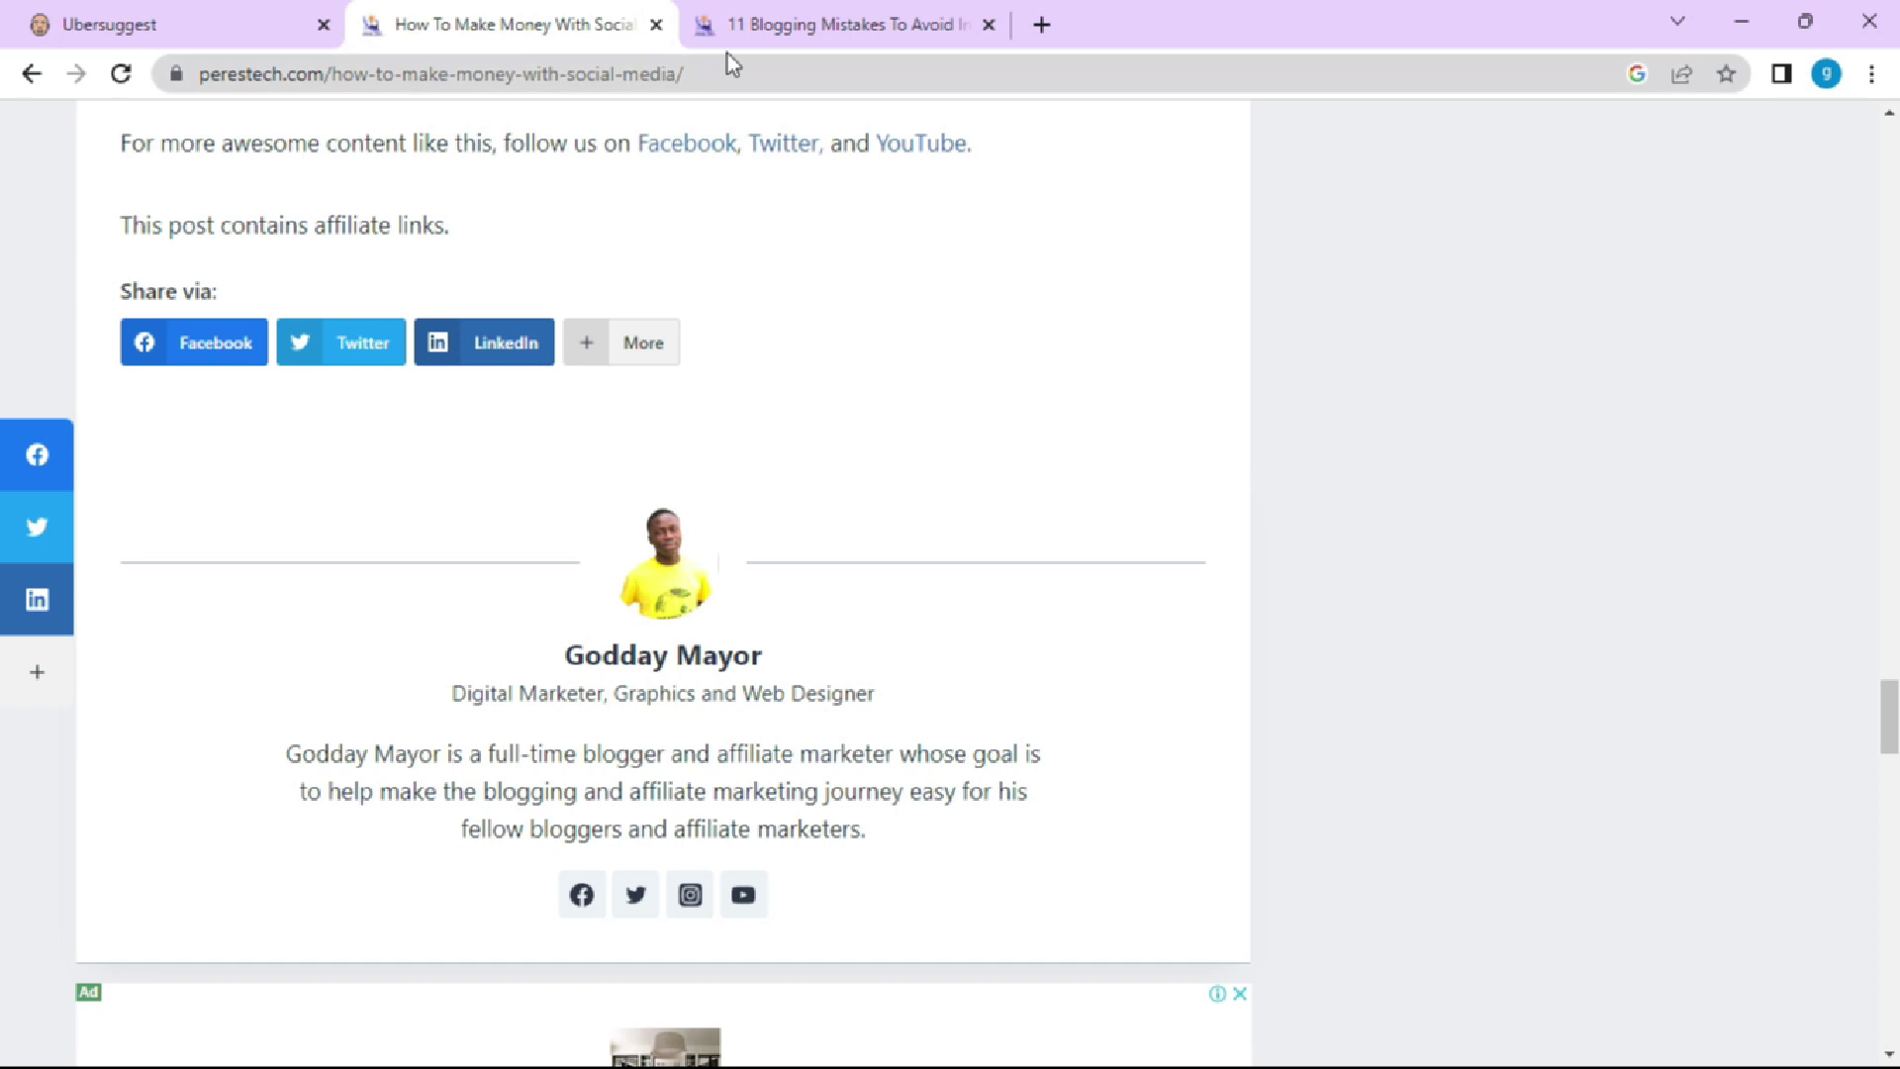
{"action": "scroll", "coordinate": [755, 396], "scroll_direction": "up", "scroll_amount": 20}
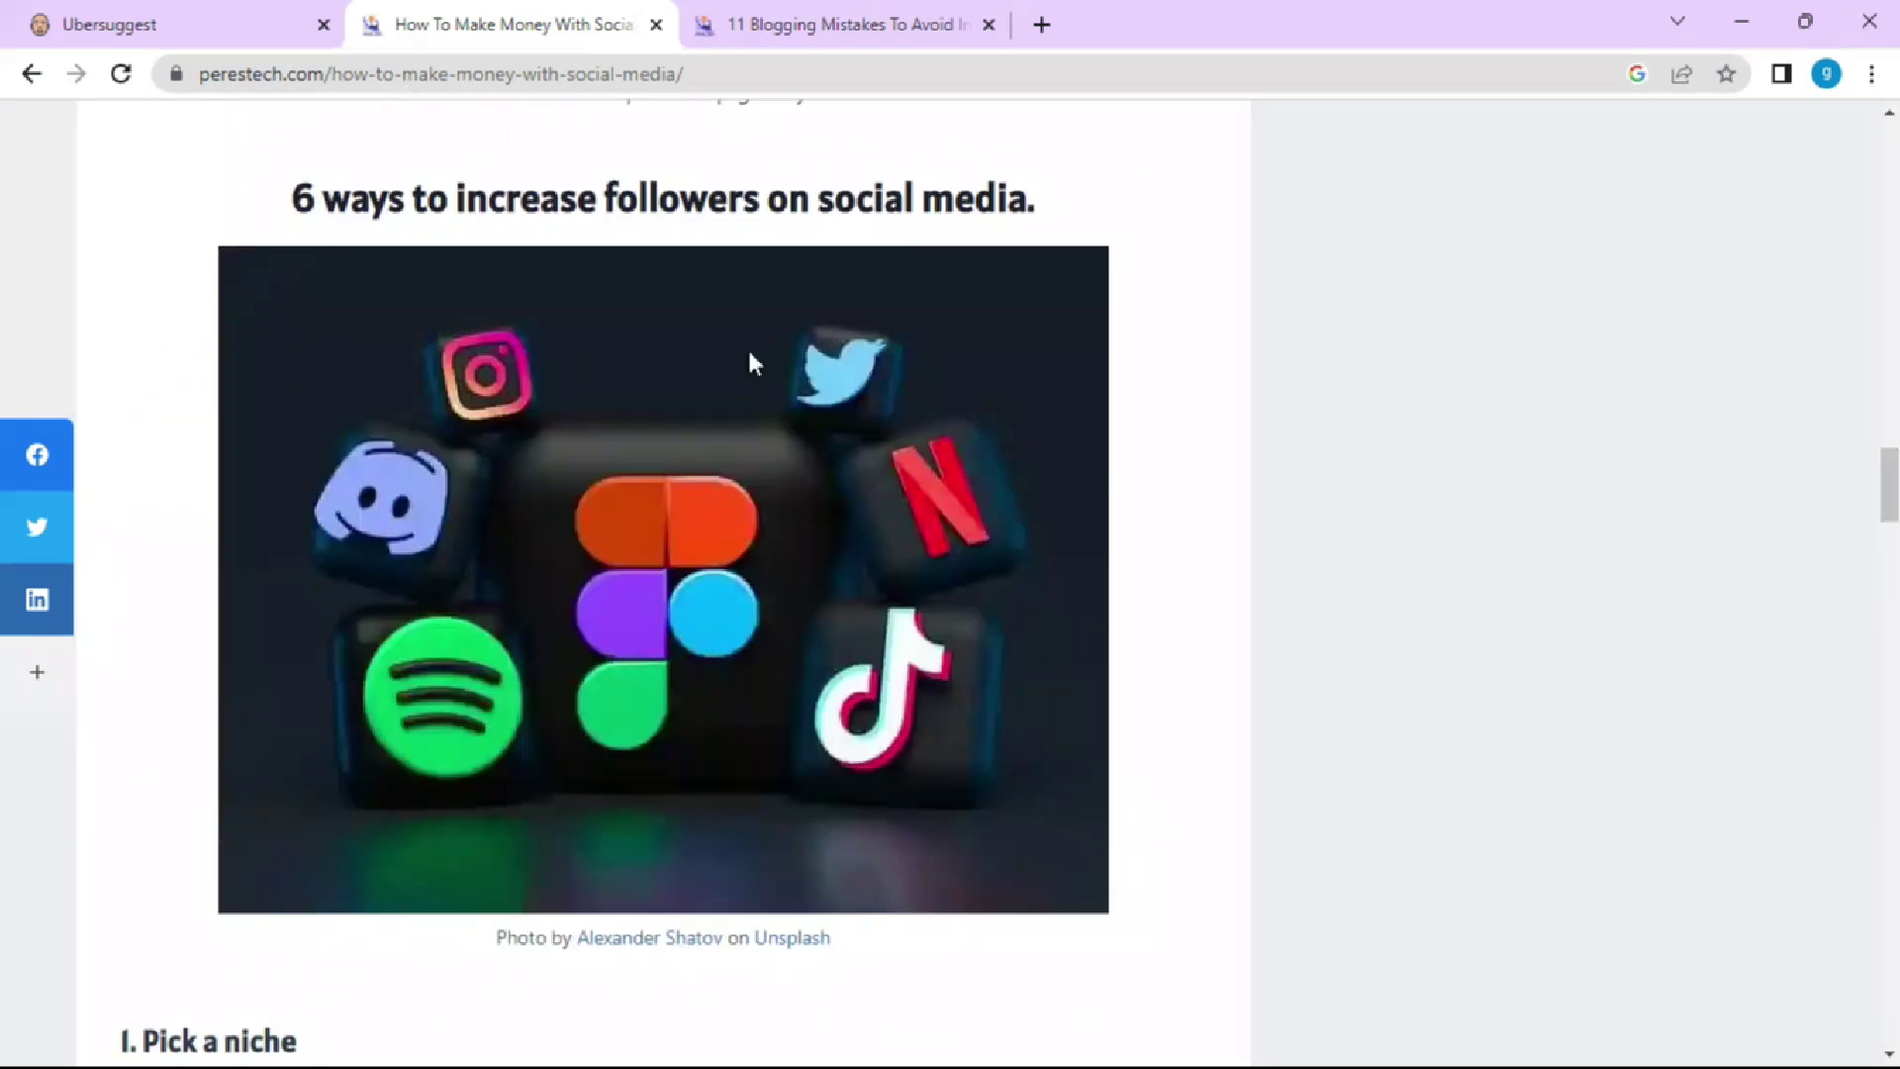
{"action": "scroll", "coordinate": [749, 362], "scroll_direction": "up", "scroll_amount": 20}
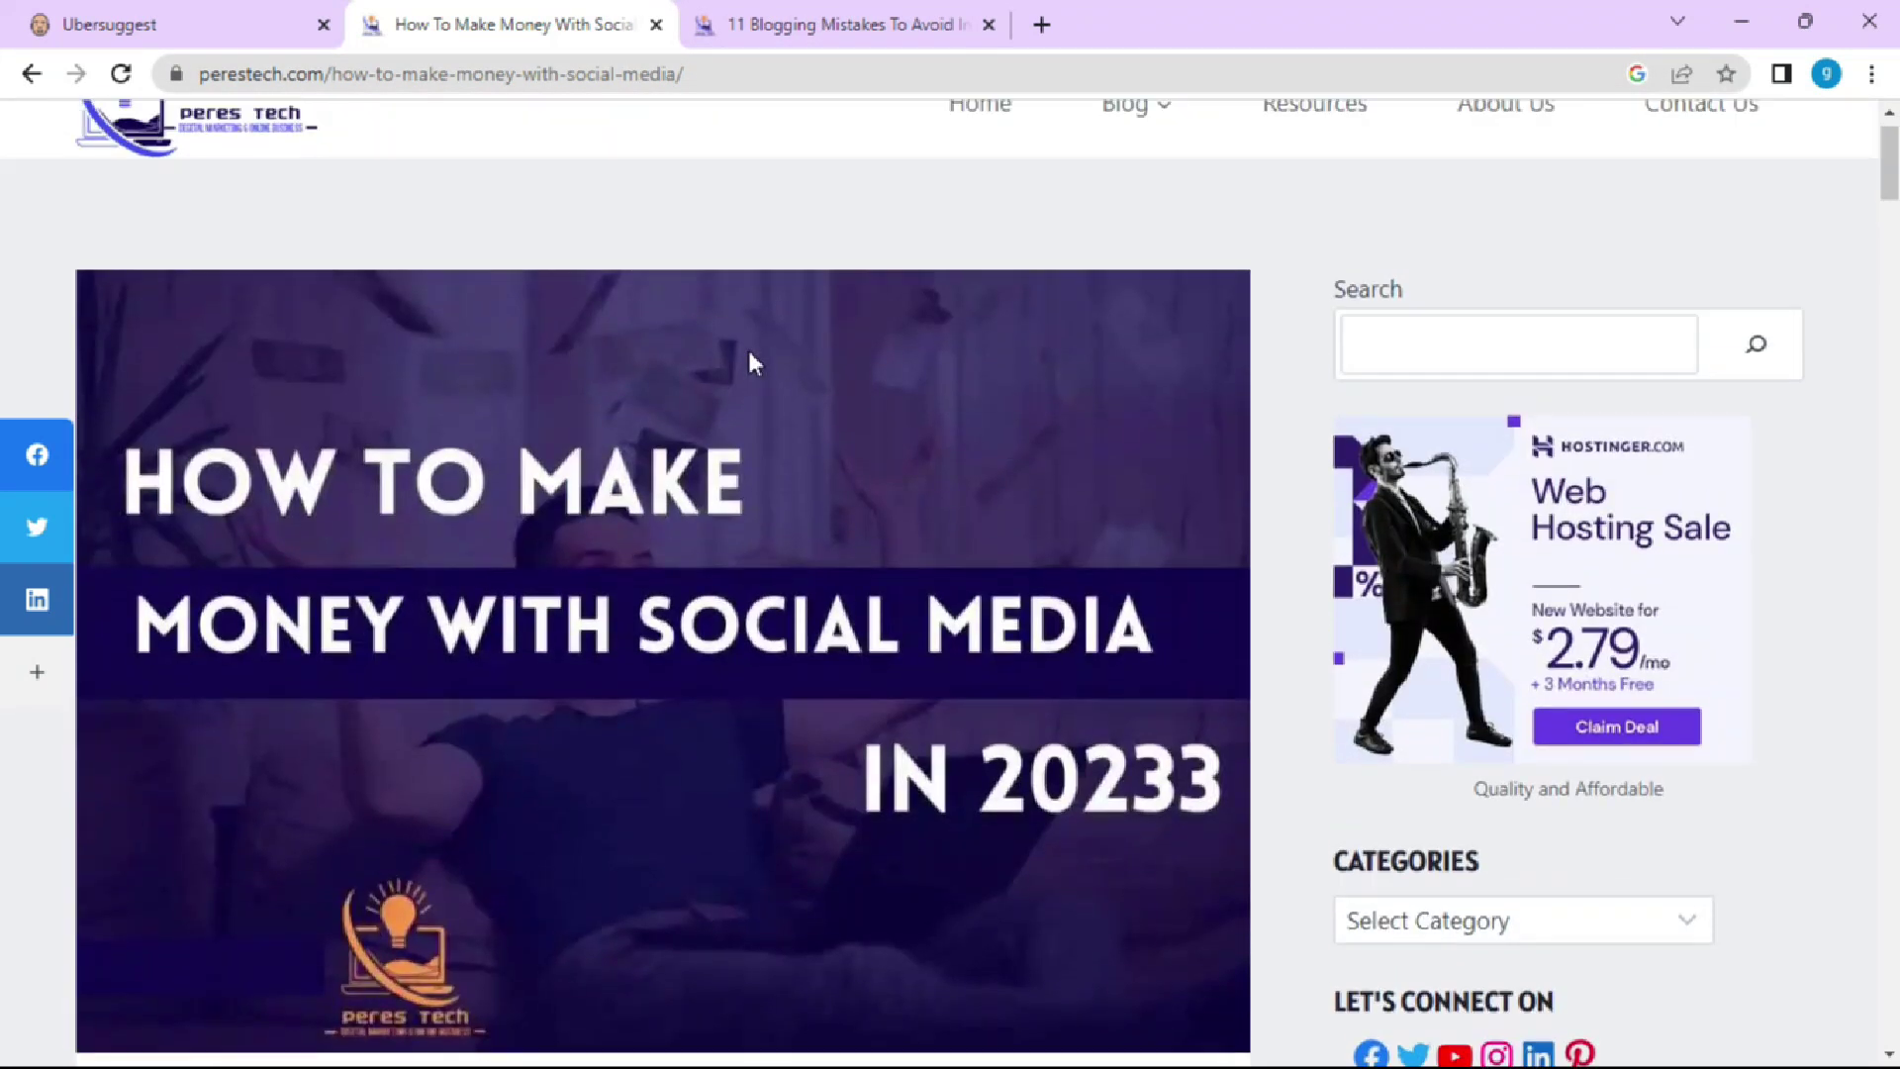
{"action": "scroll", "coordinate": [749, 362], "scroll_direction": "up", "scroll_amount": 1}
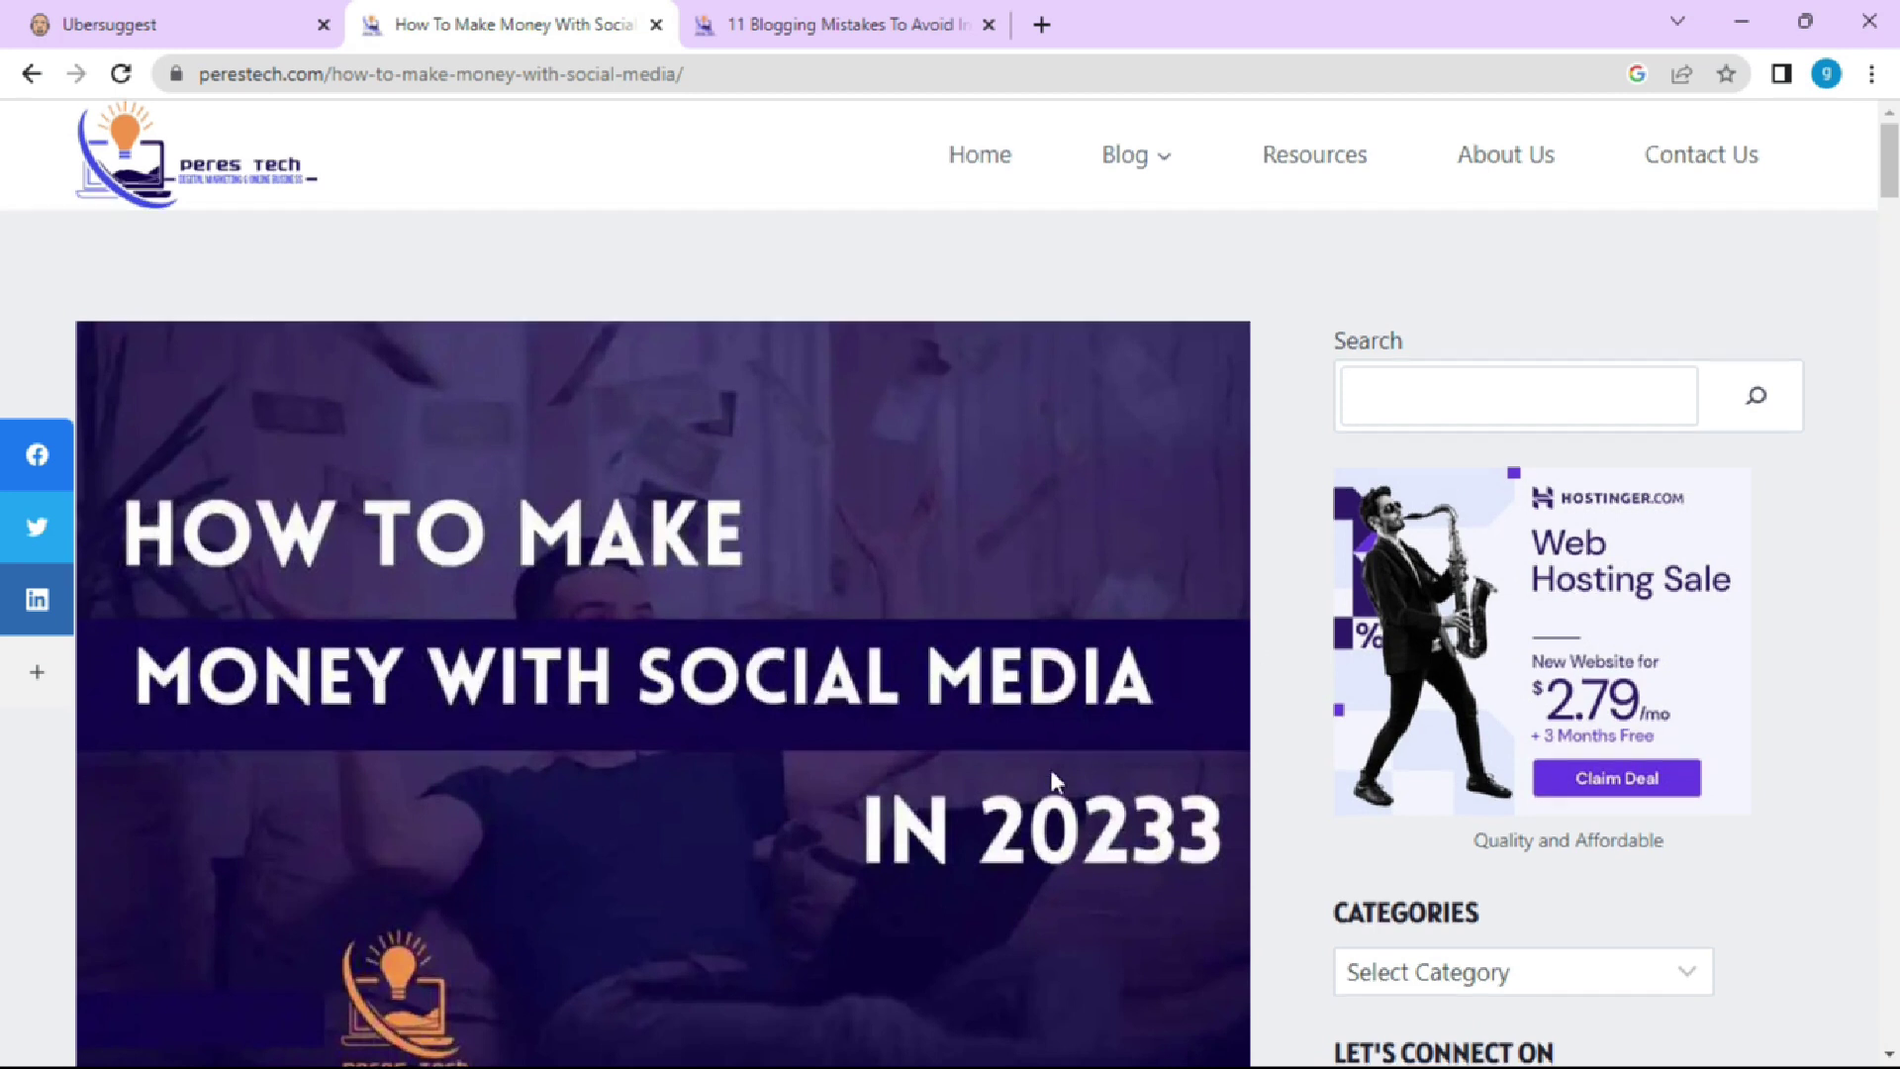
{"action": "scroll", "coordinate": [1068, 742], "scroll_direction": "down", "scroll_amount": 3}
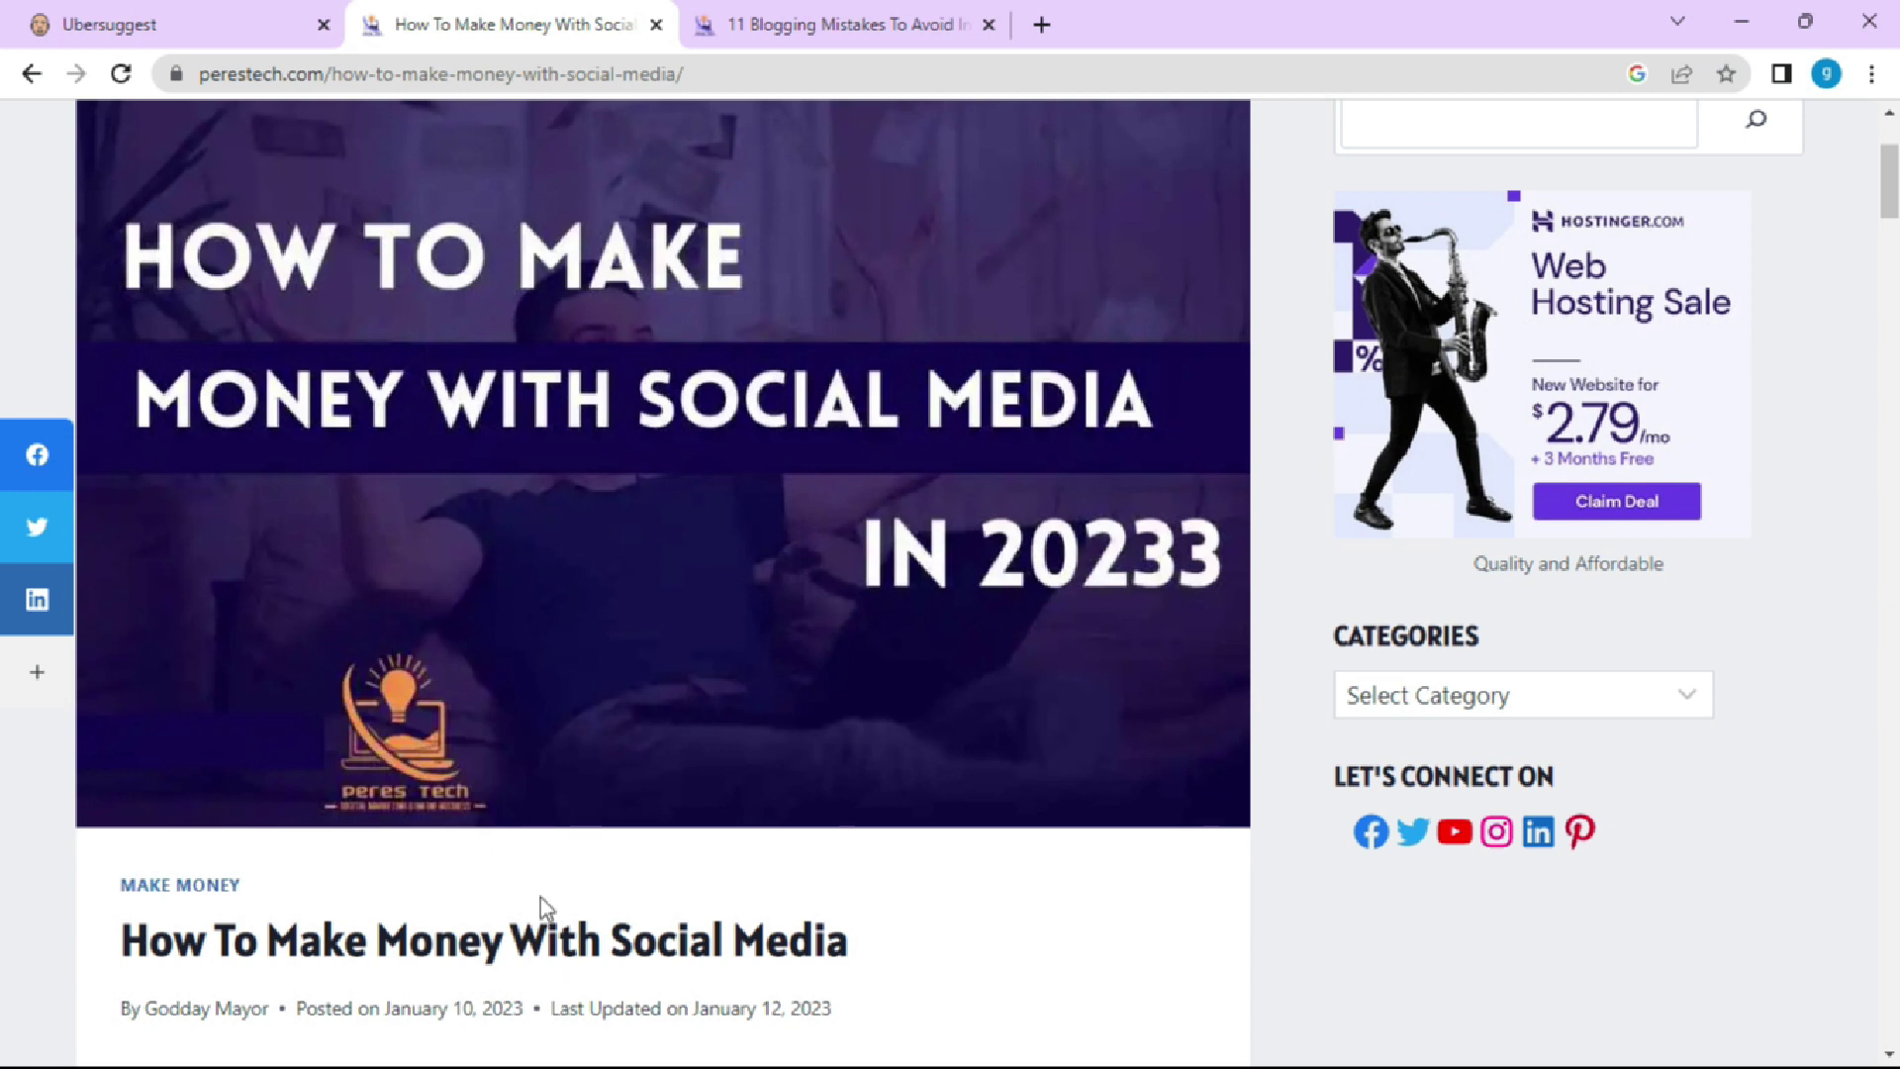
- Read through the '11 Blogging Mistakes To Avoid in 2023' article and select its full URL
{"action": "left_click", "coordinate": [791, 24]}
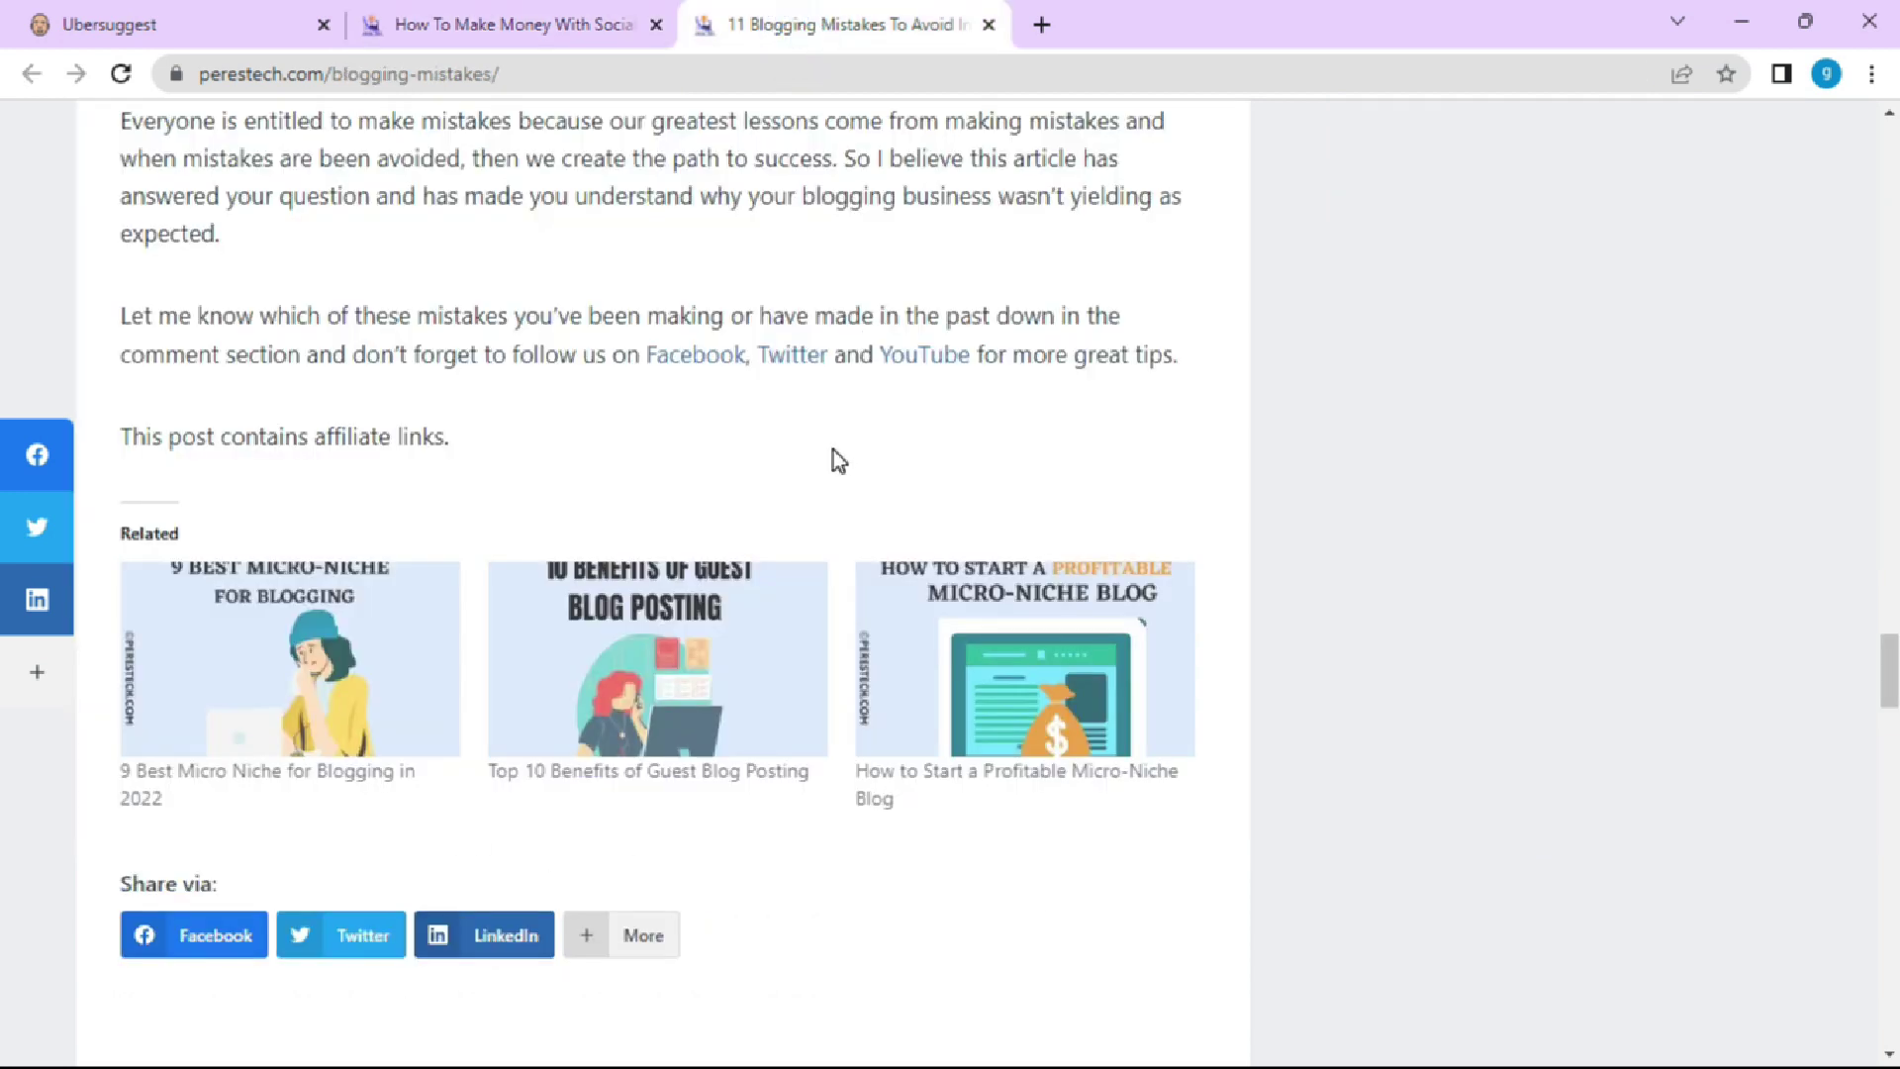
{"action": "scroll", "coordinate": [833, 425], "scroll_direction": "up", "scroll_amount": 8}
{"action": "scroll", "coordinate": [833, 412], "scroll_direction": "up", "scroll_amount": 20}
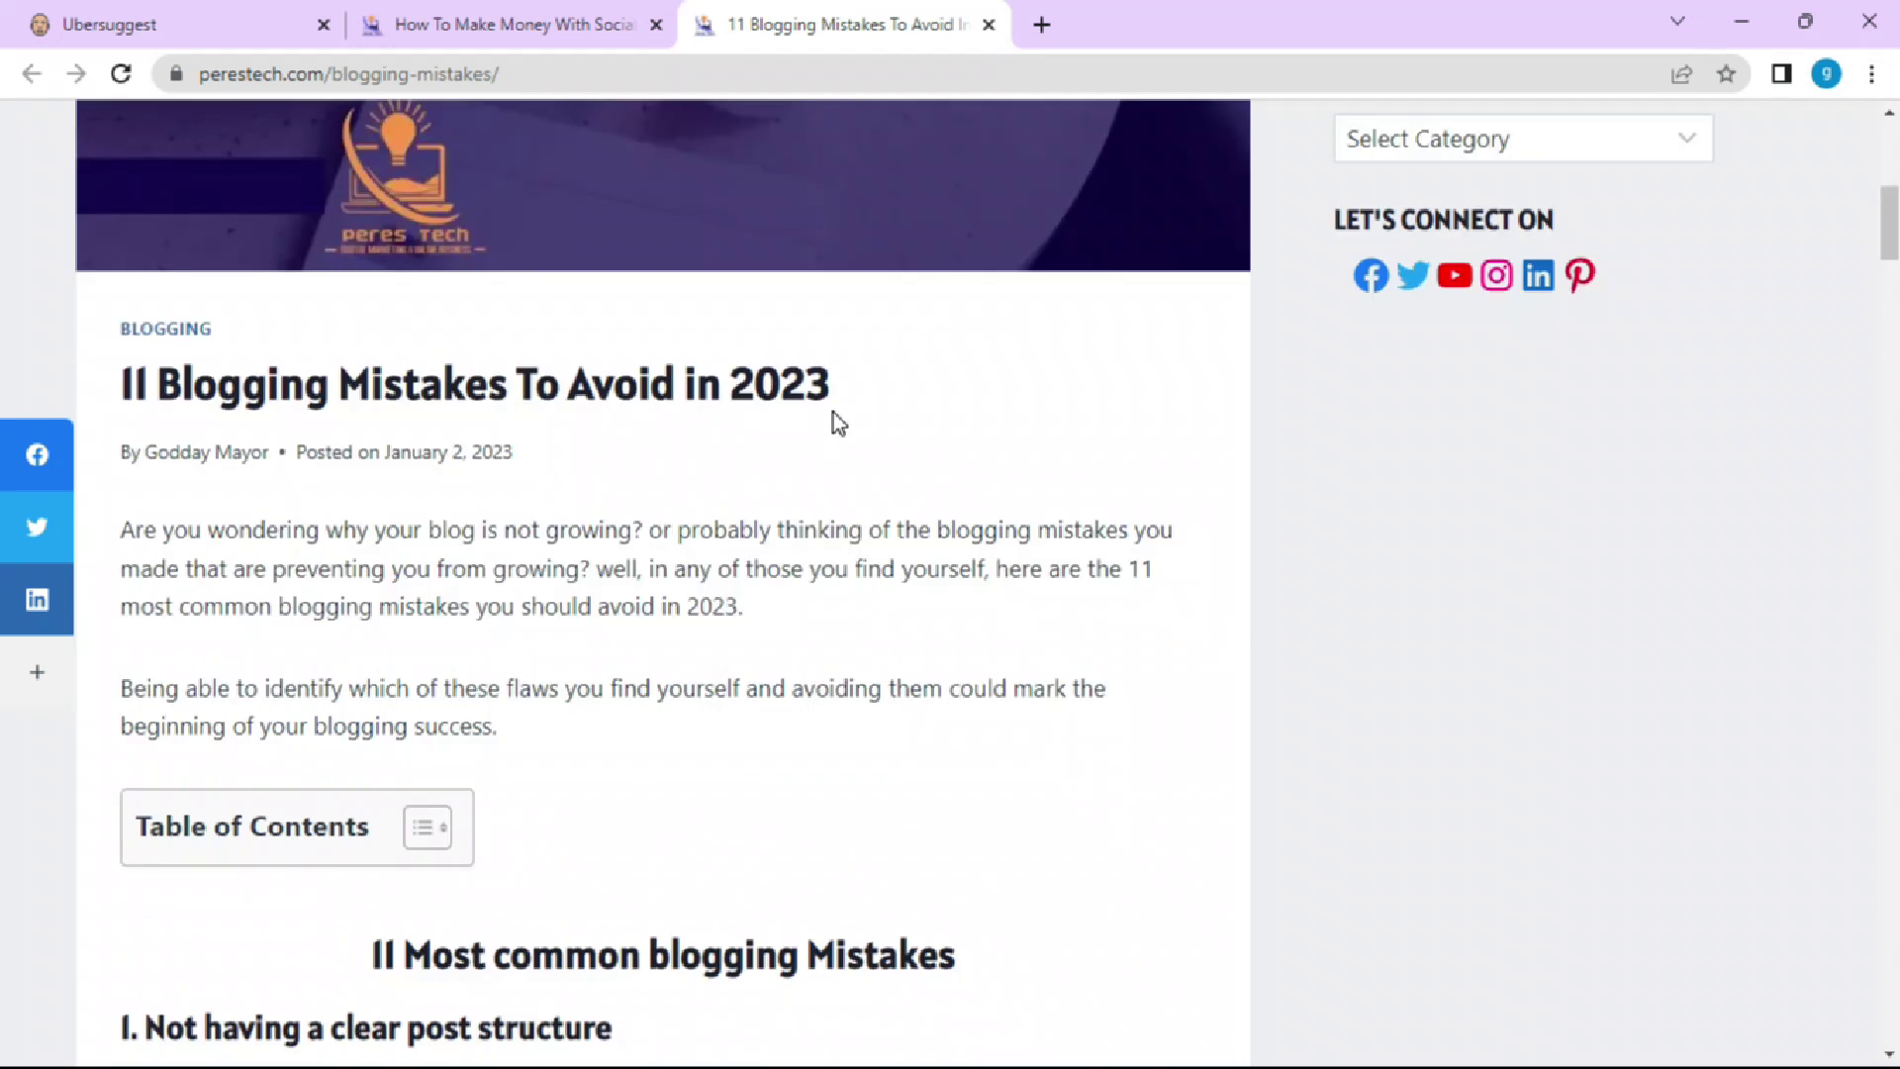
{"action": "scroll", "coordinate": [930, 554], "scroll_direction": "down", "scroll_amount": 3}
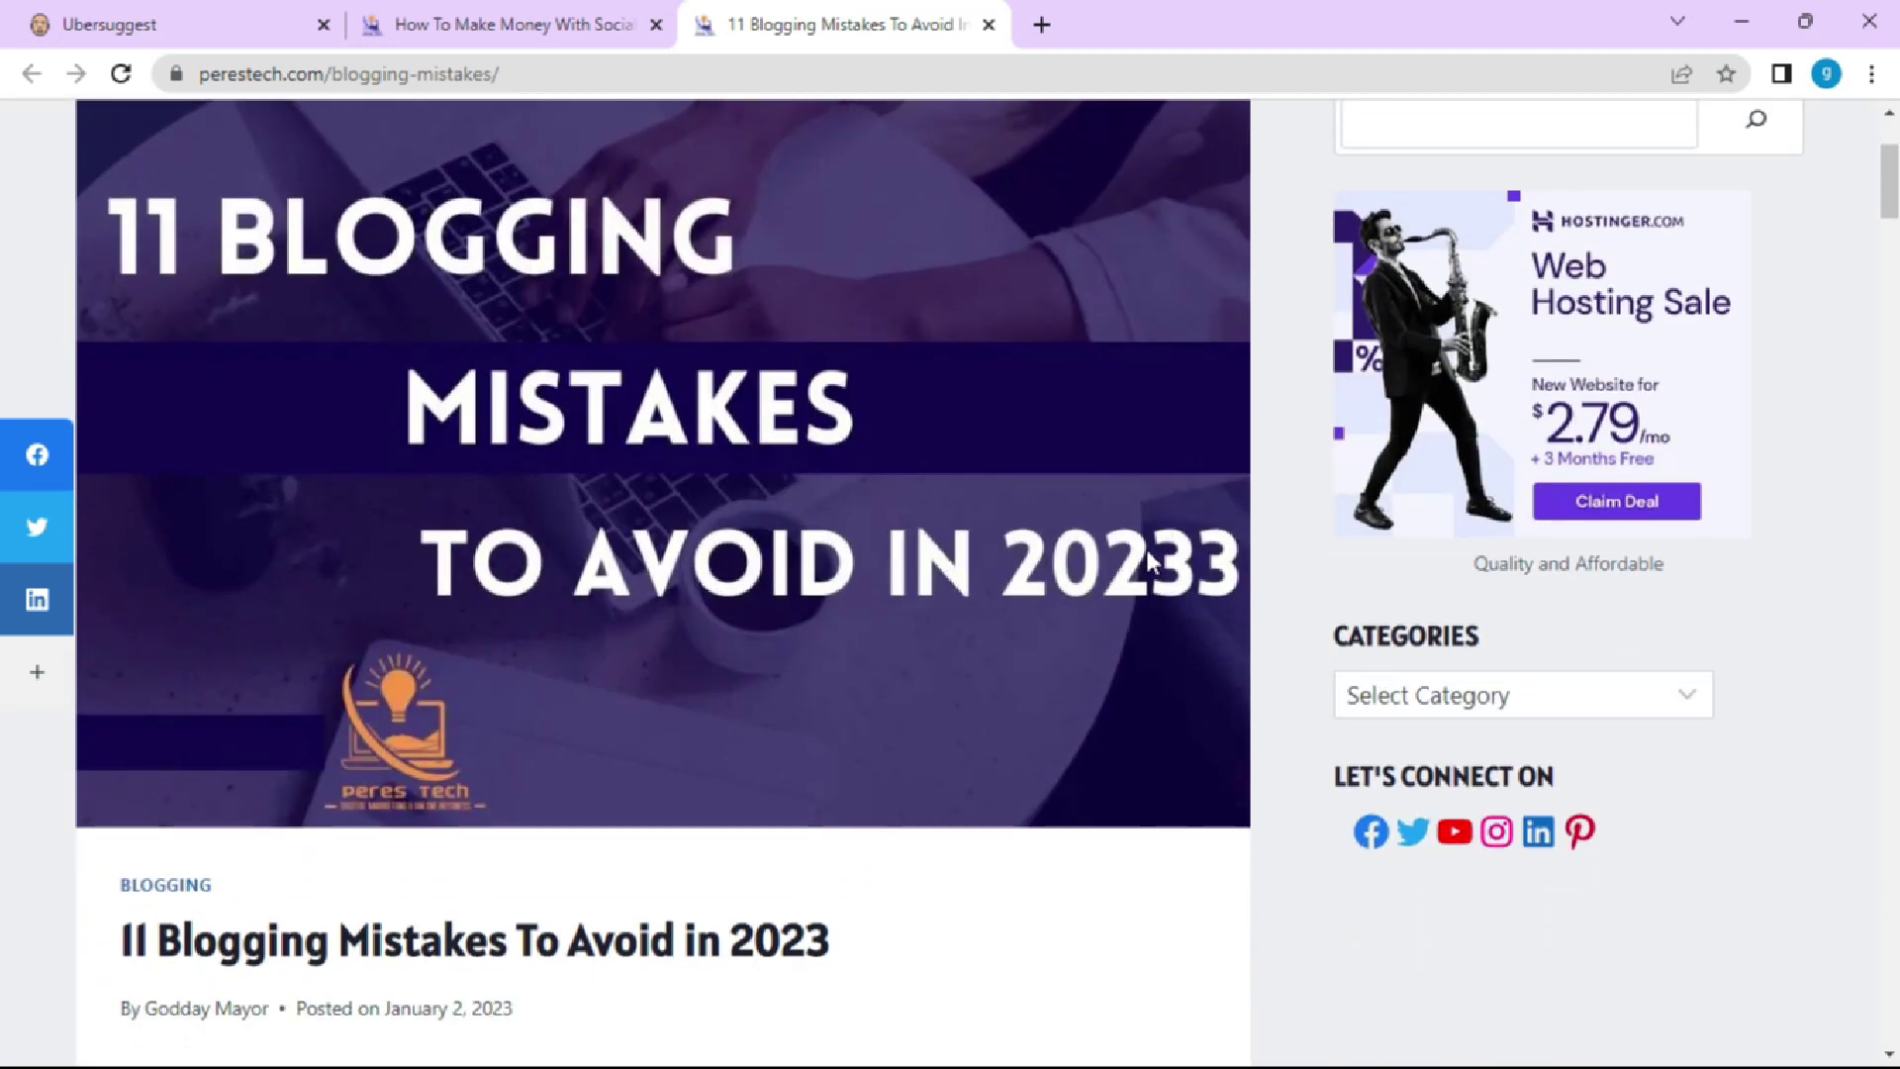
{"action": "scroll", "coordinate": [1151, 588], "scroll_direction": "down", "scroll_amount": 1}
{"action": "scroll", "coordinate": [1148, 582], "scroll_direction": "down", "scroll_amount": 8}
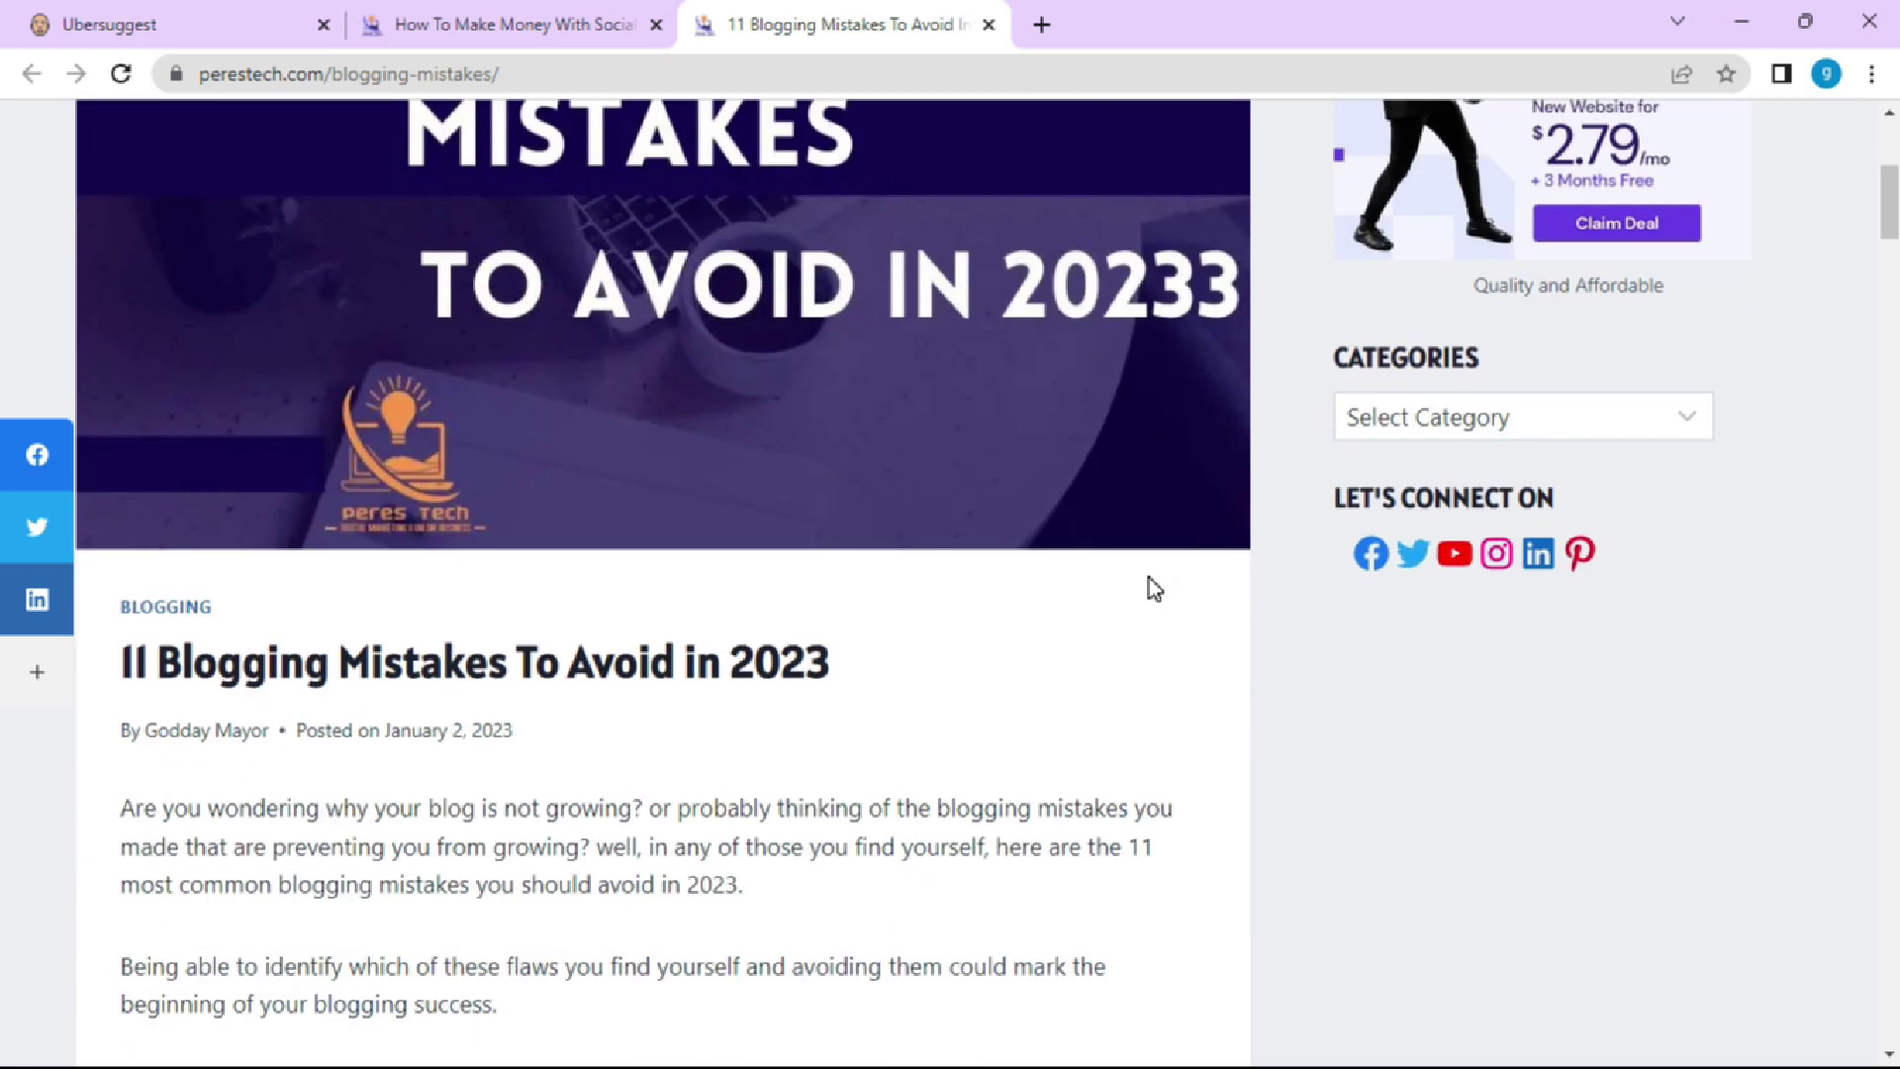
{"action": "scroll", "coordinate": [416, 466], "scroll_direction": "up", "scroll_amount": 1}
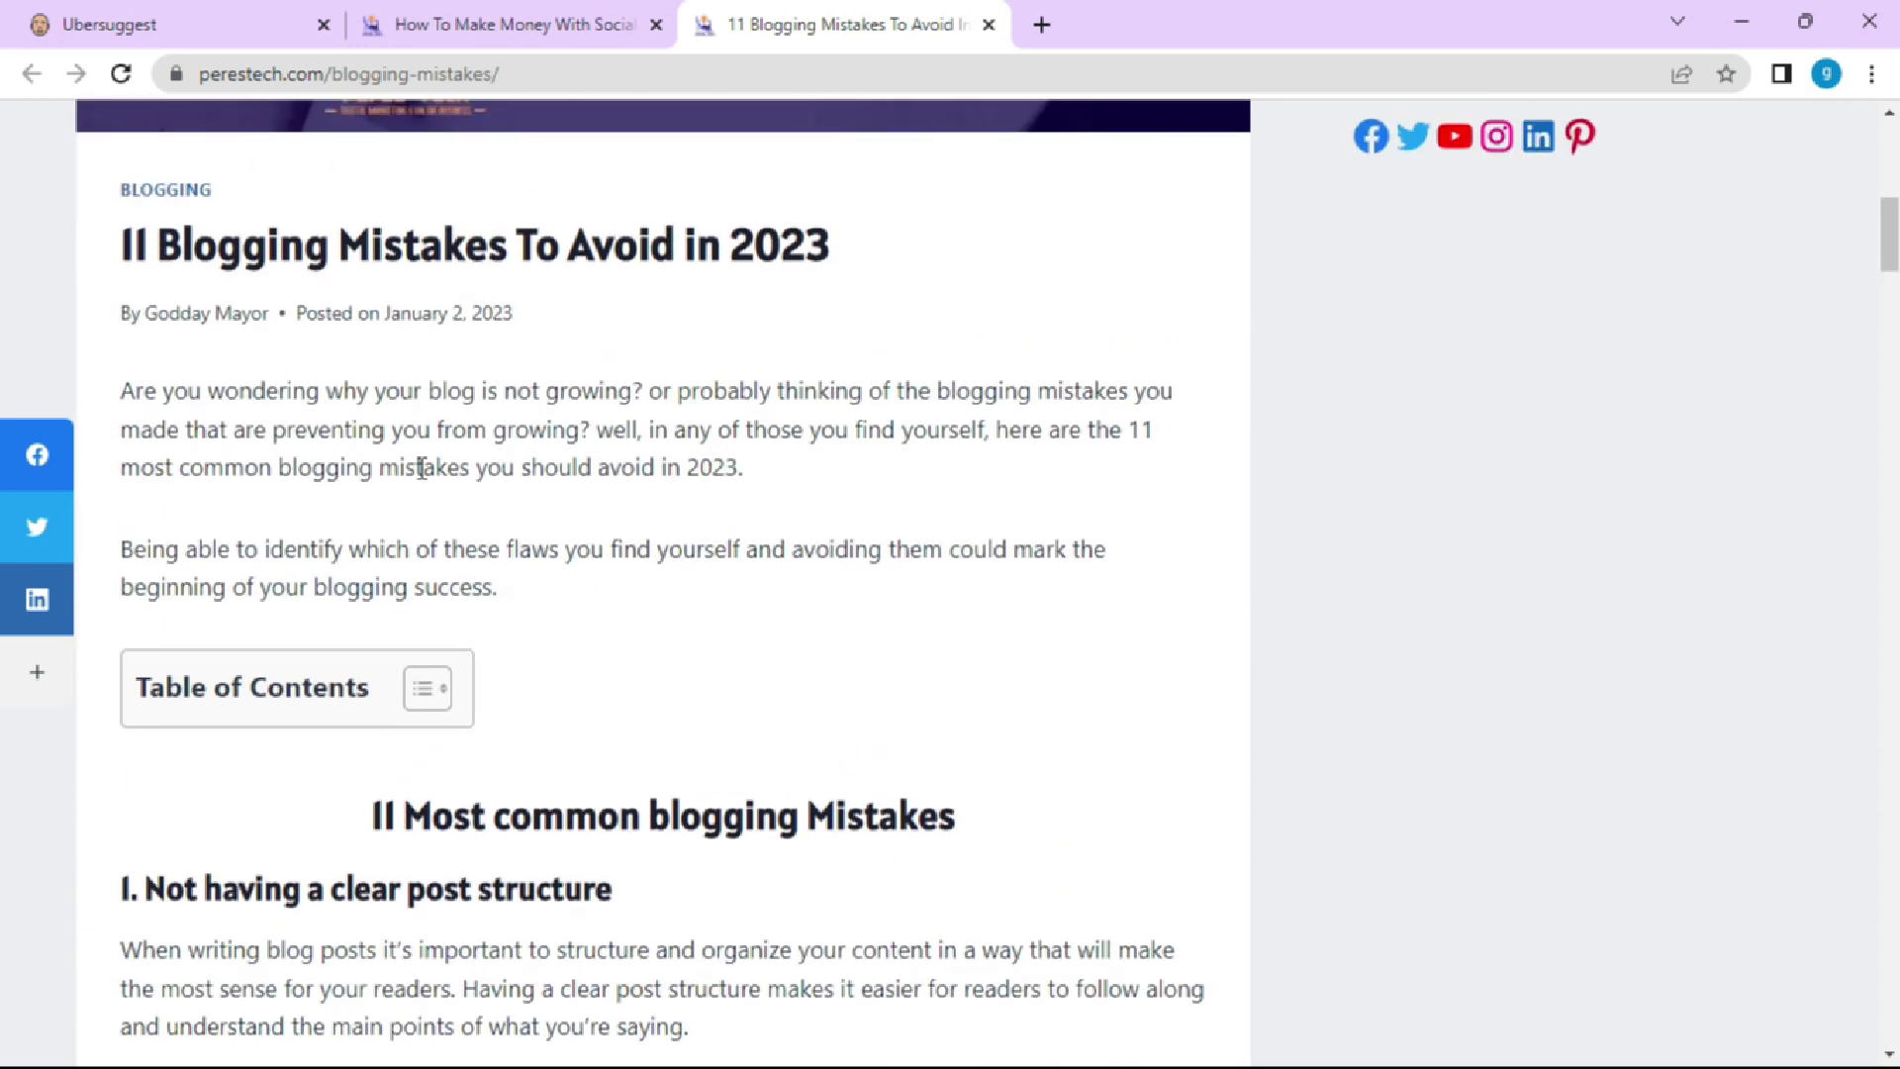
{"action": "scroll", "coordinate": [594, 366], "scroll_direction": "down", "scroll_amount": 4}
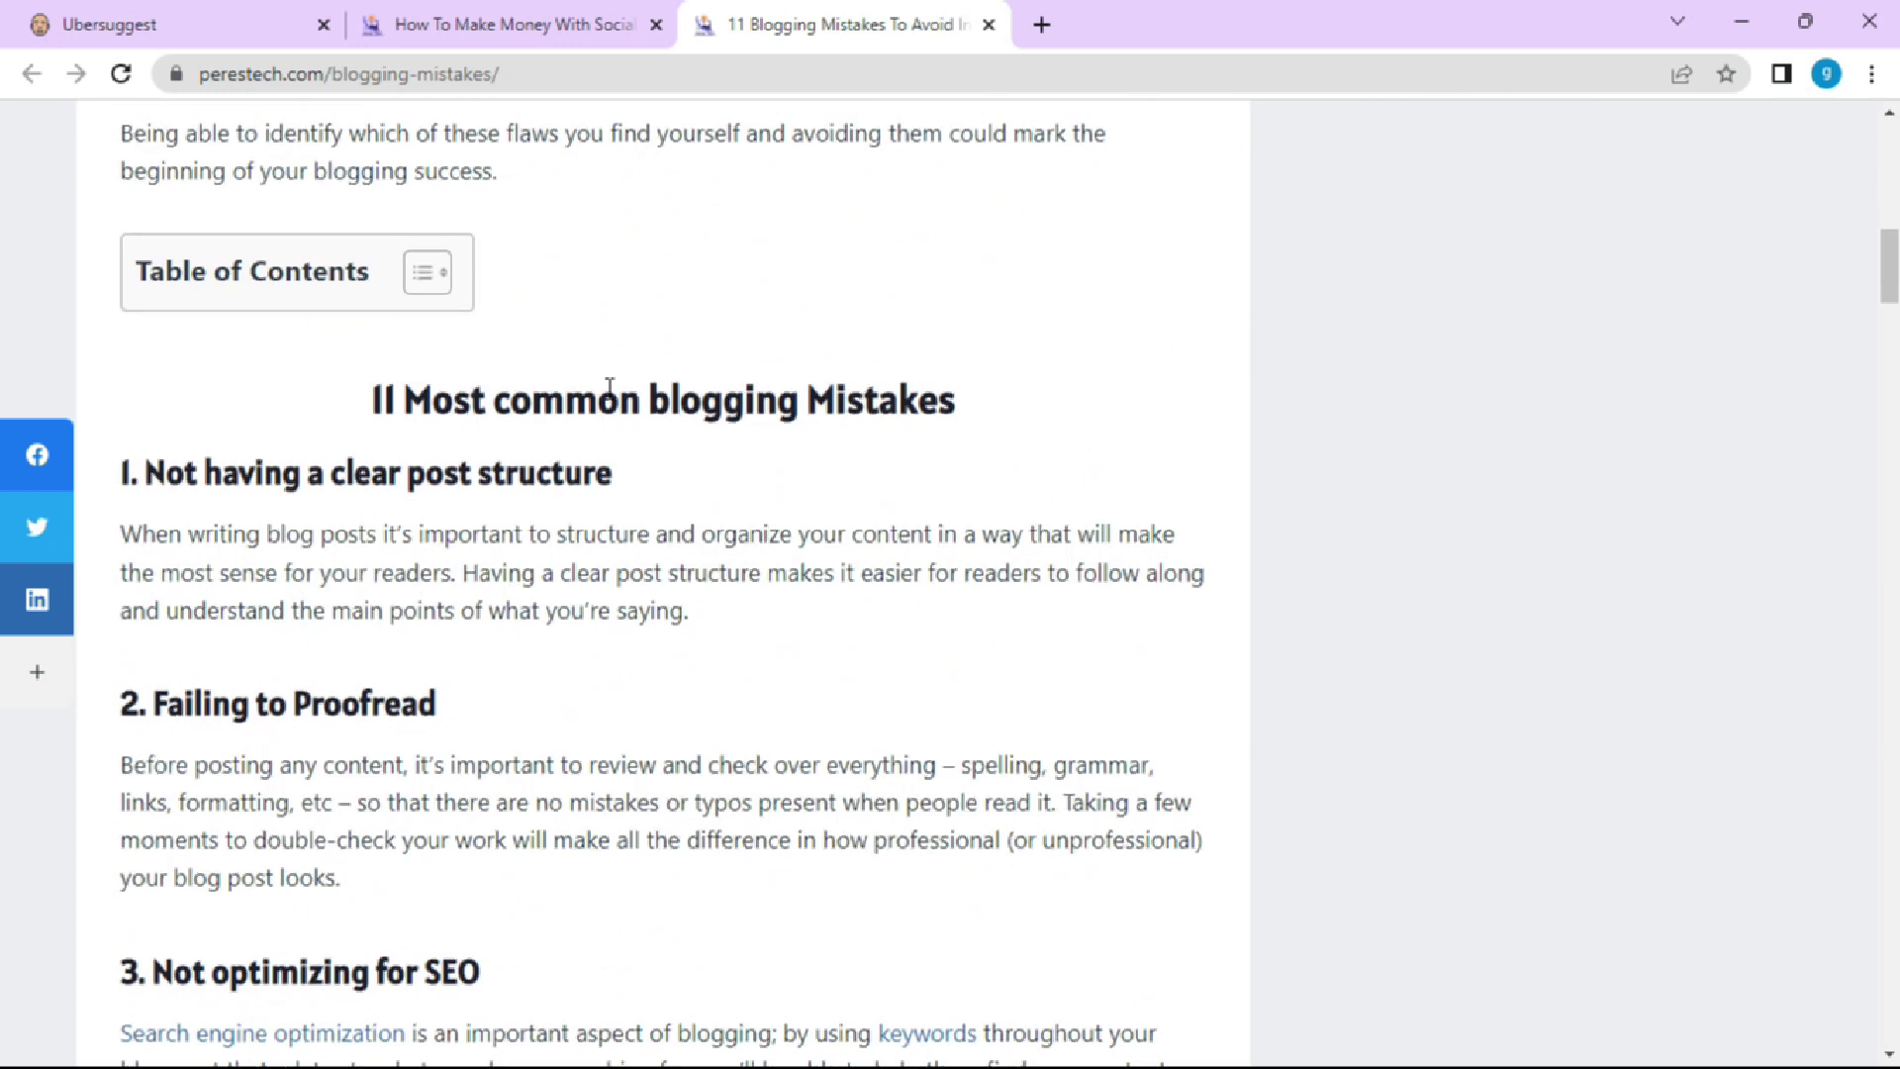
{"action": "scroll", "coordinate": [610, 391], "scroll_direction": "up", "scroll_amount": 12}
{"action": "scroll", "coordinate": [606, 393], "scroll_direction": "up", "scroll_amount": 1}
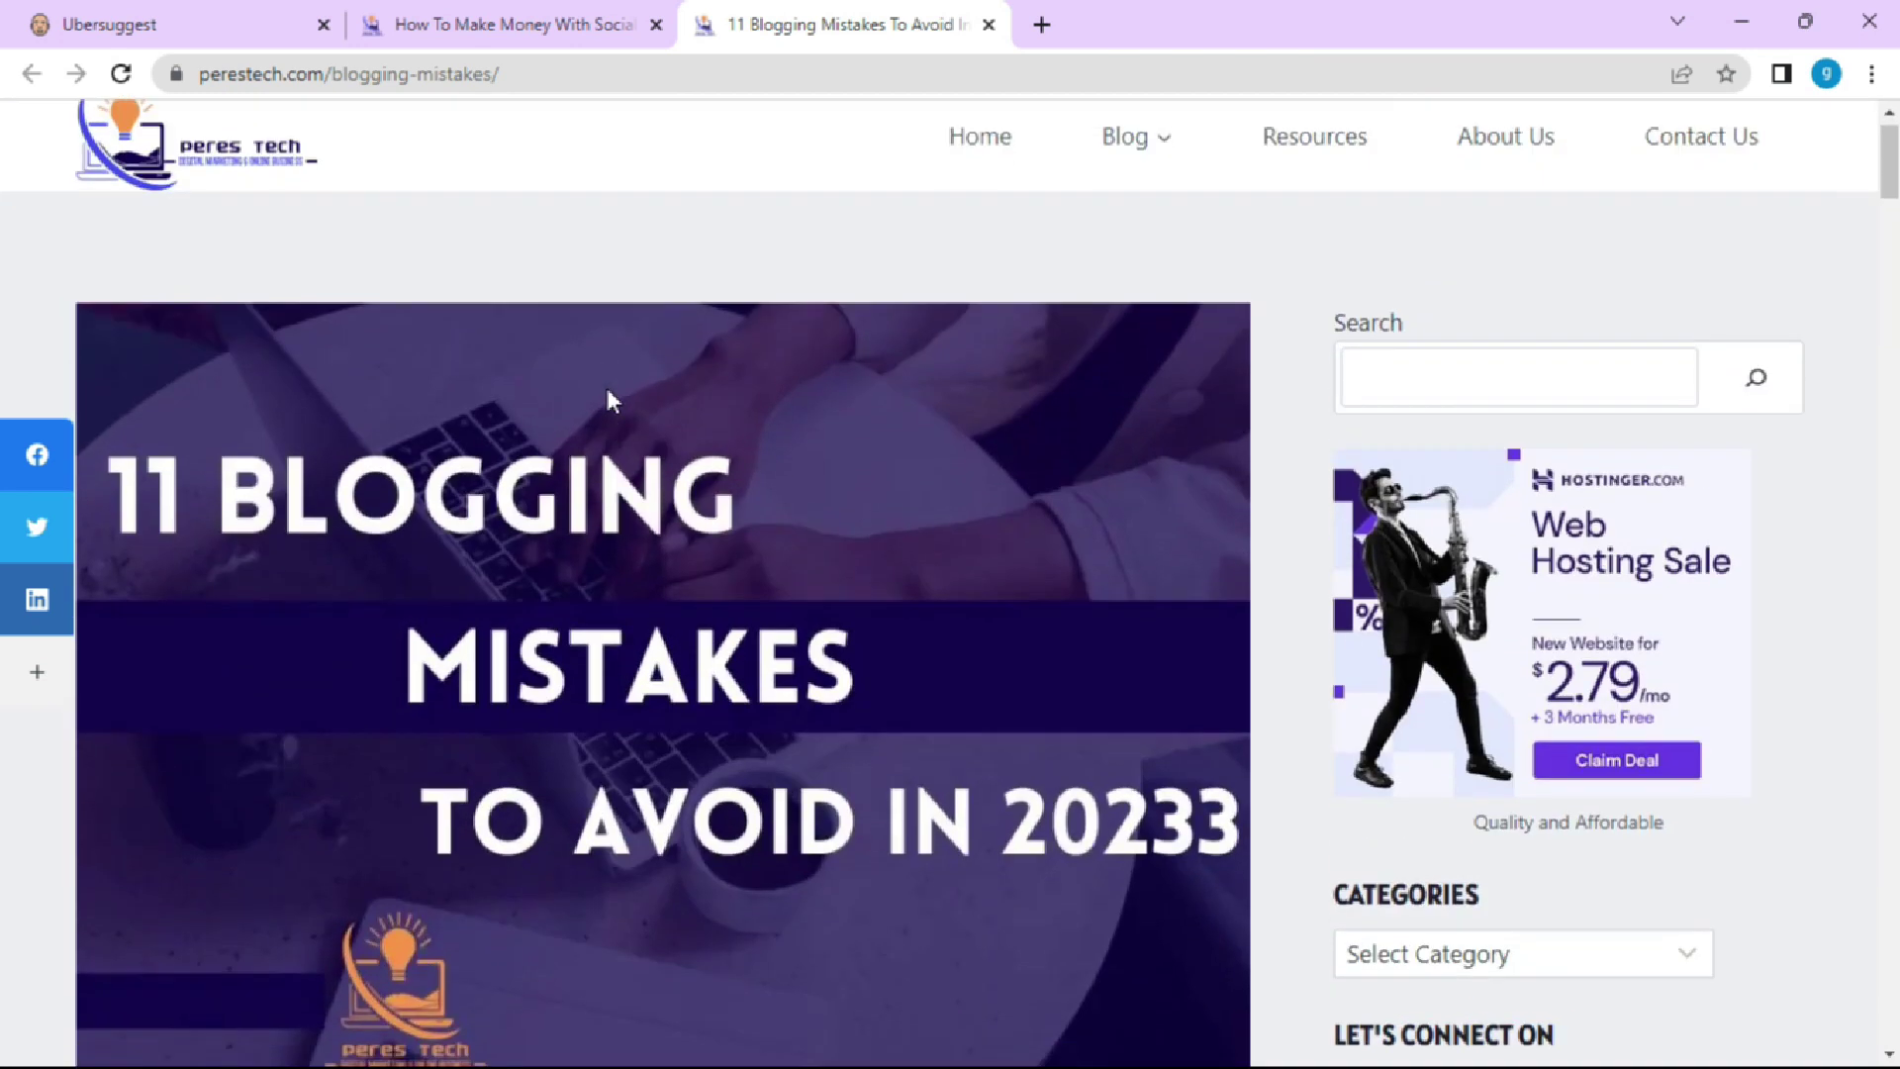
{"action": "scroll", "coordinate": [607, 390], "scroll_direction": "down", "scroll_amount": 15}
{"action": "left_click", "coordinate": [606, 72]}
{"action": "key", "text": "ctrl+c"}
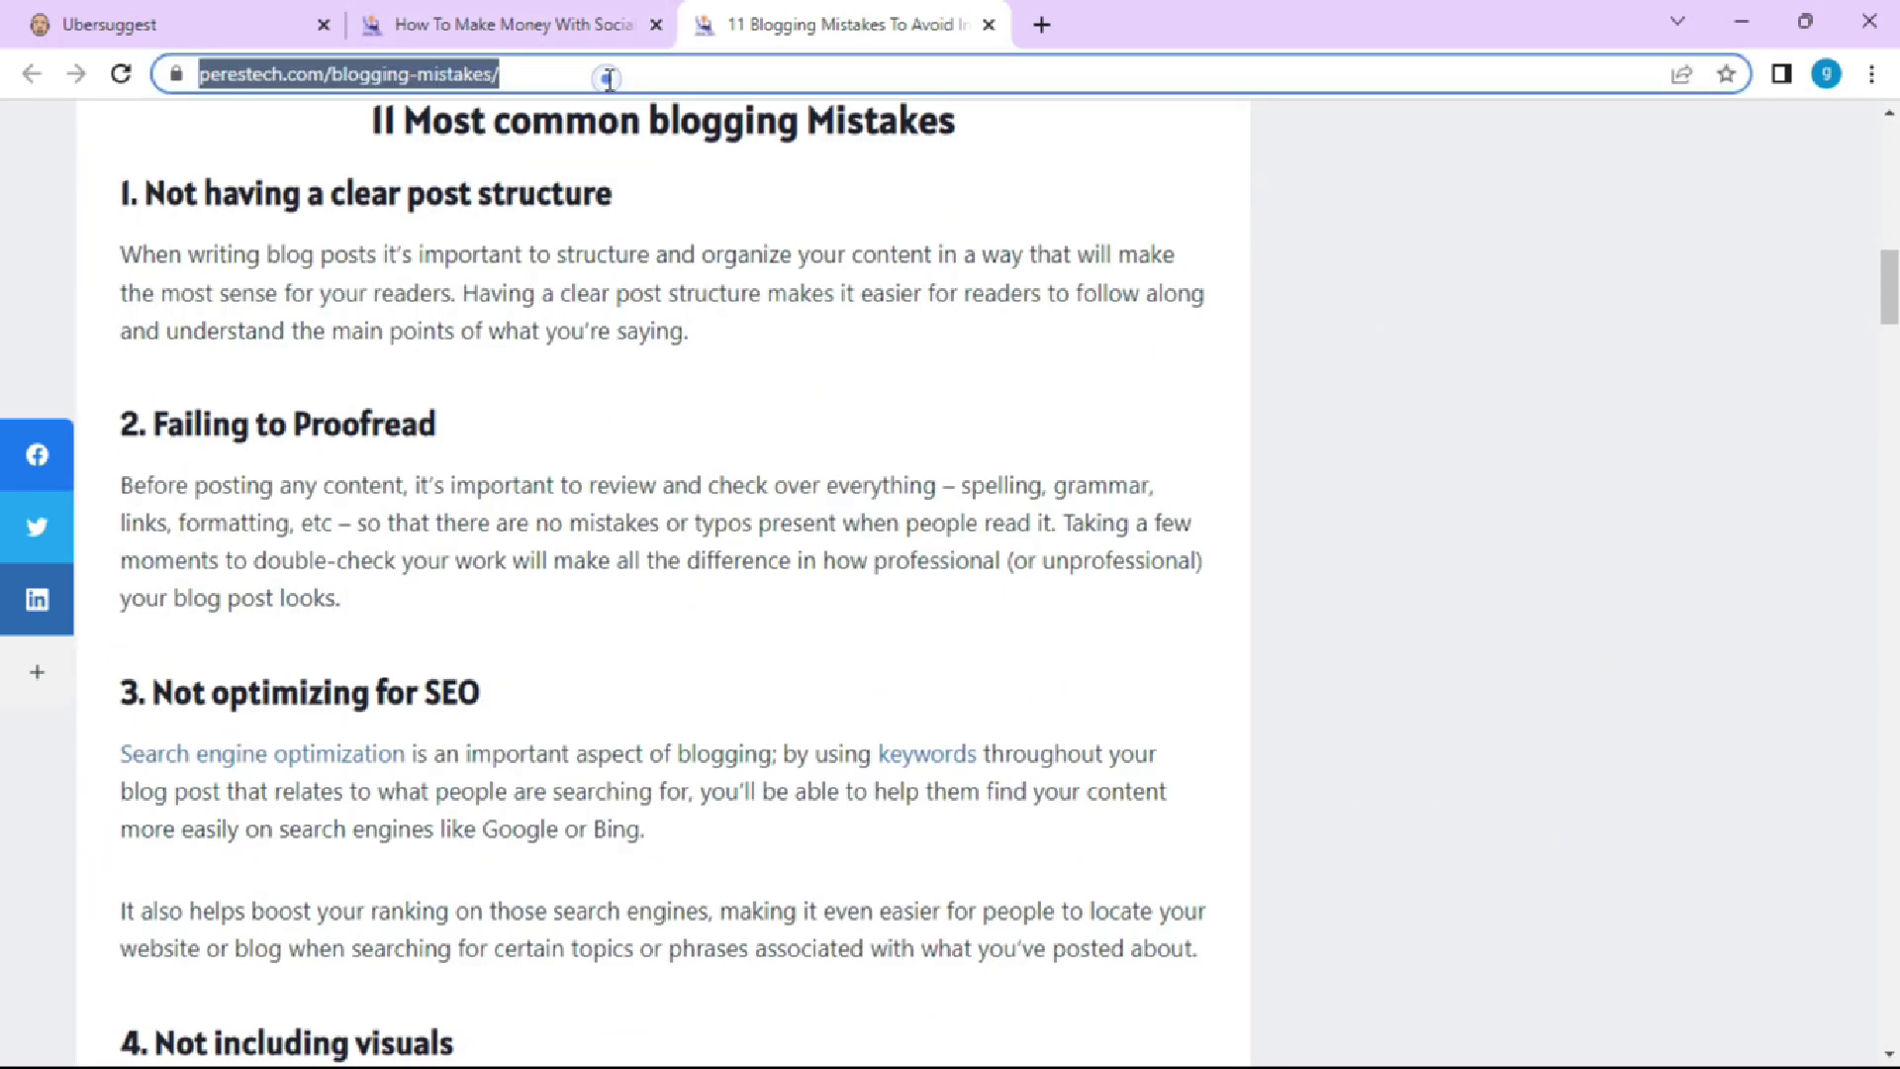
{"action": "right_click", "coordinate": [607, 72]}
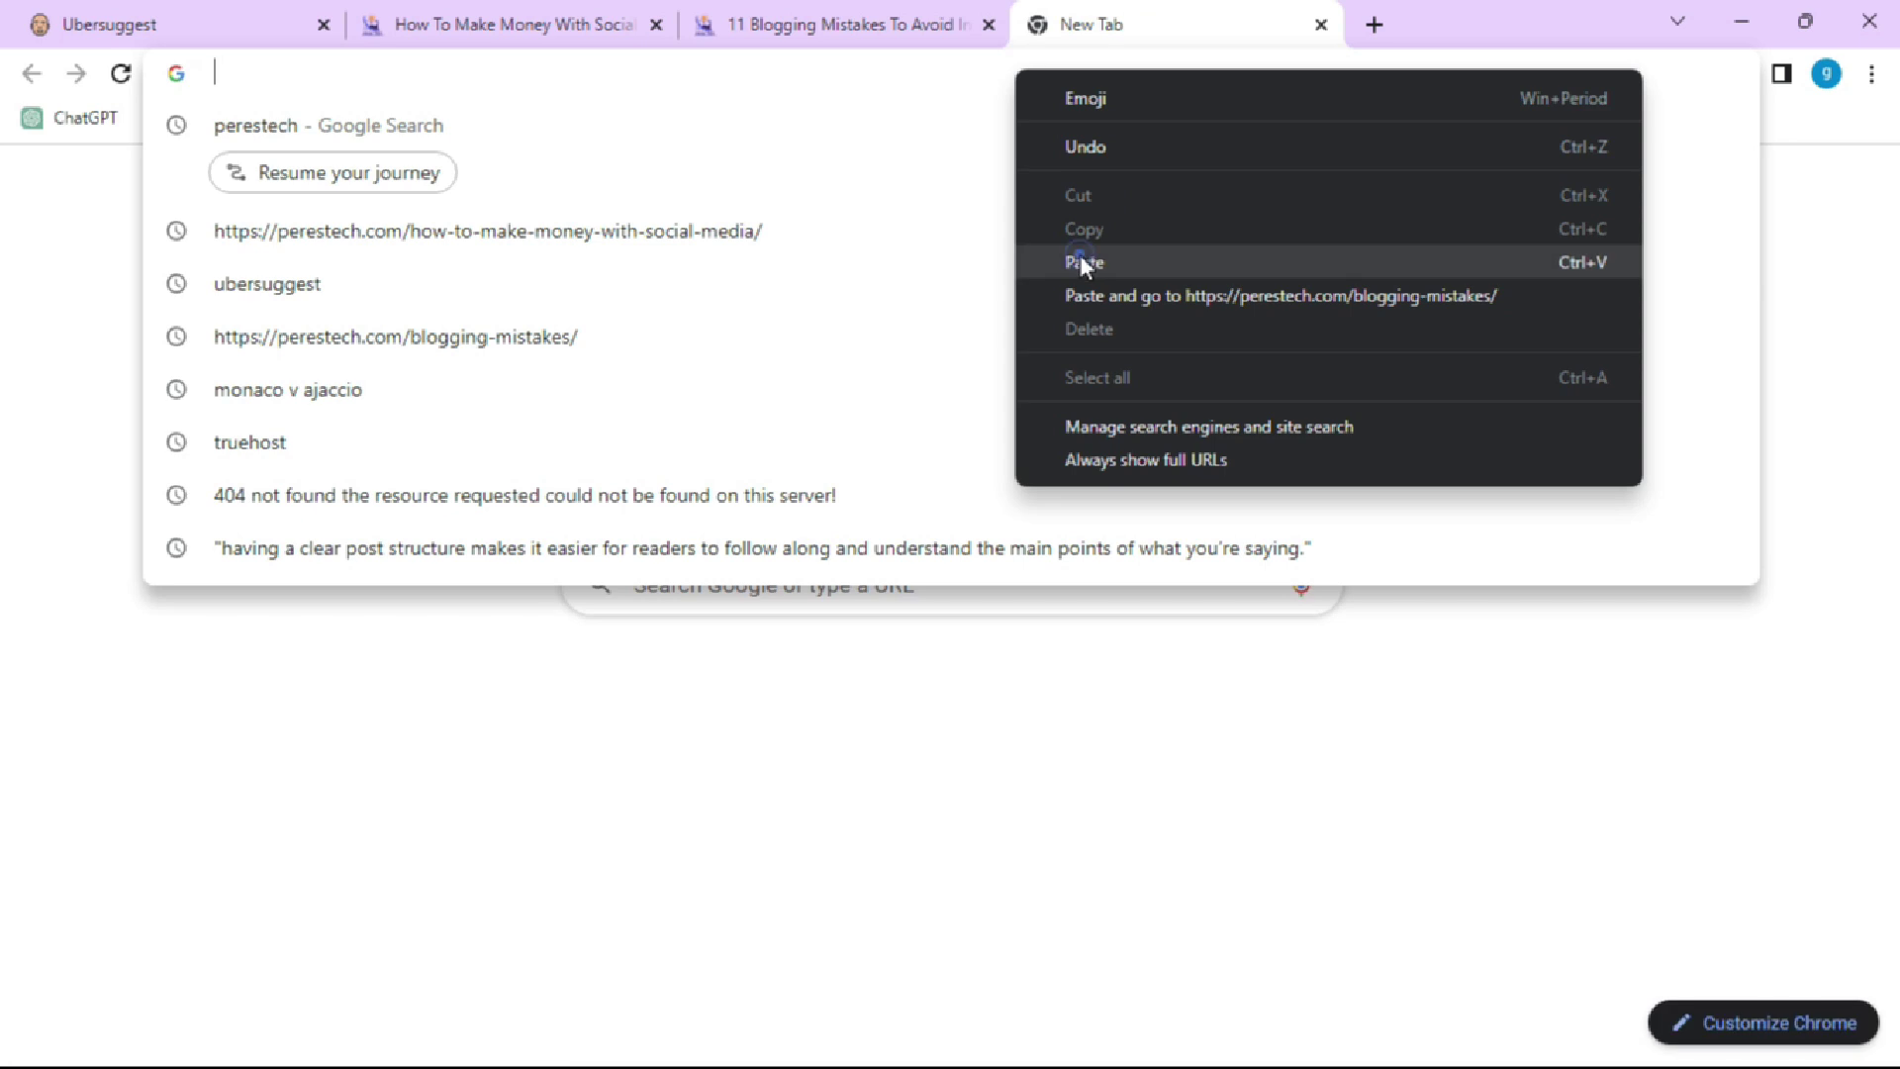
{"action": "left_click", "coordinate": [1082, 262]}
{"action": "left_click", "coordinate": [546, 191]}
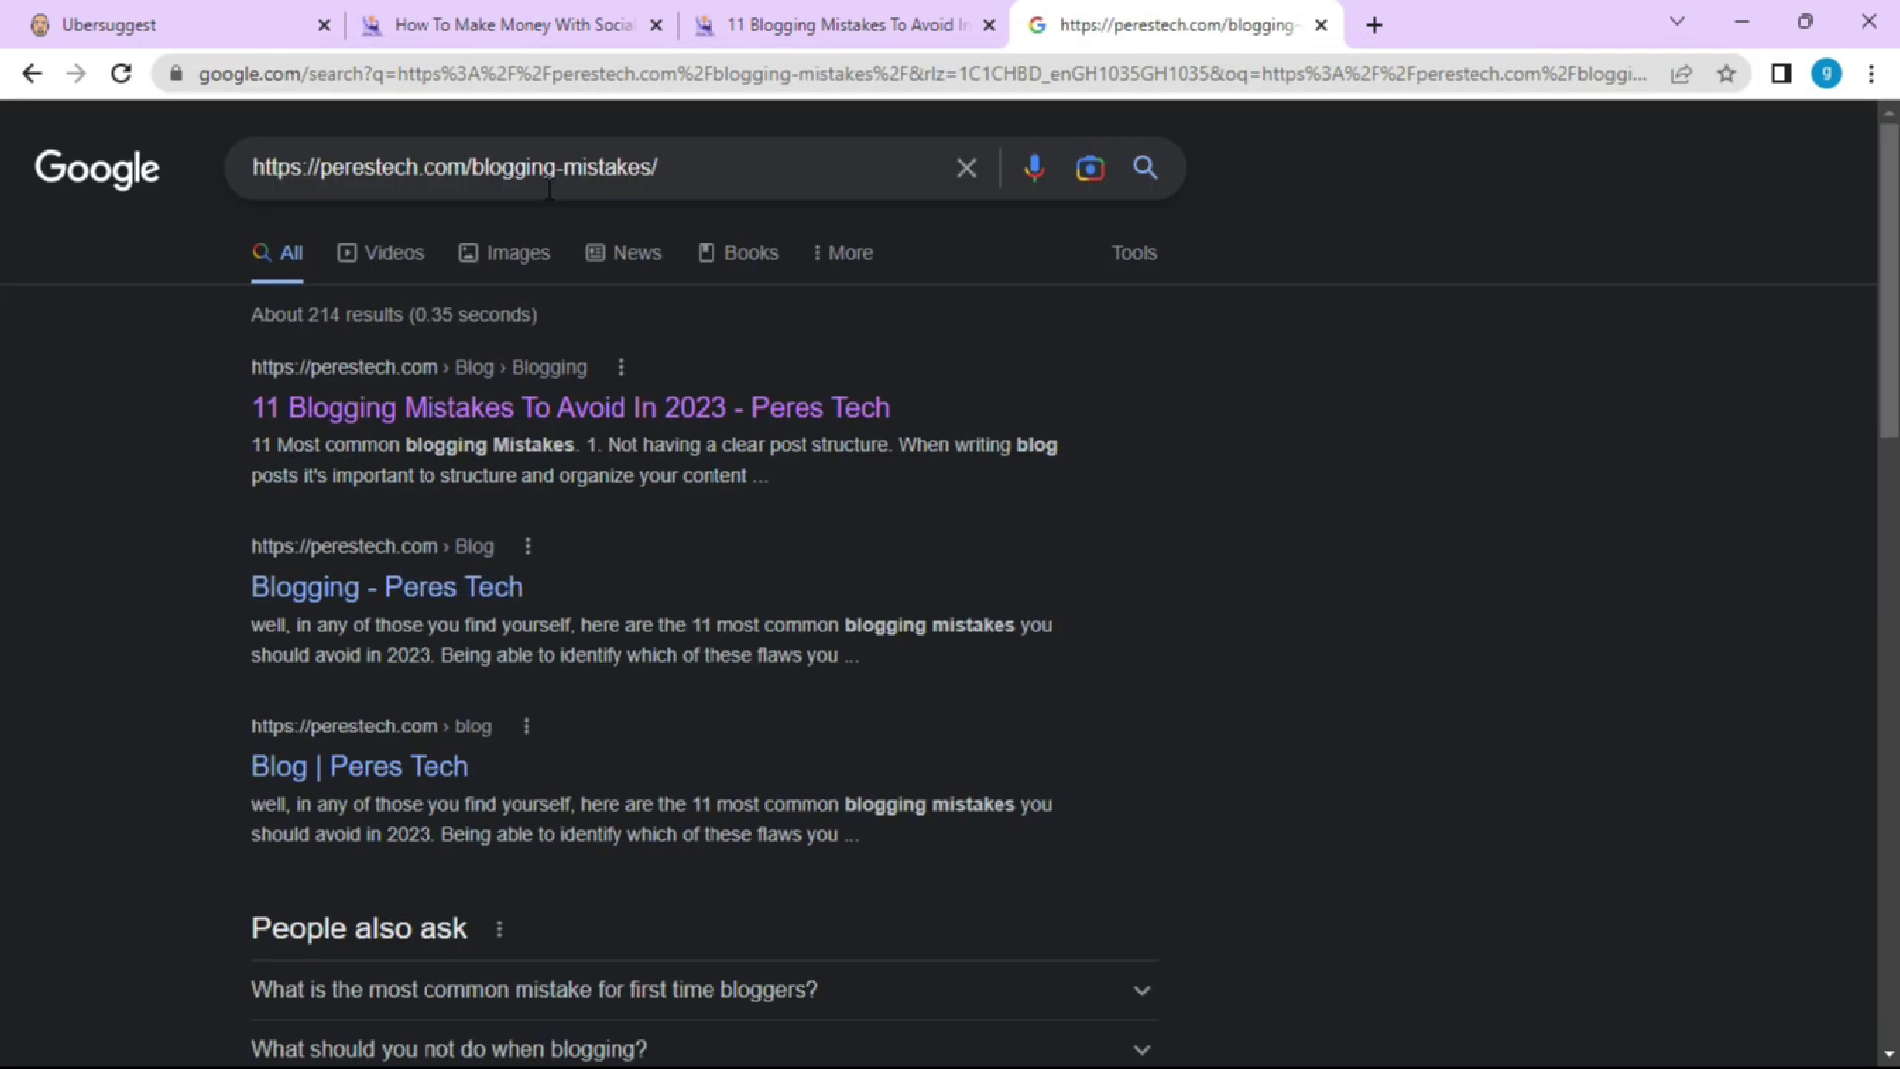
{"action": "left_click", "coordinate": [655, 425]}
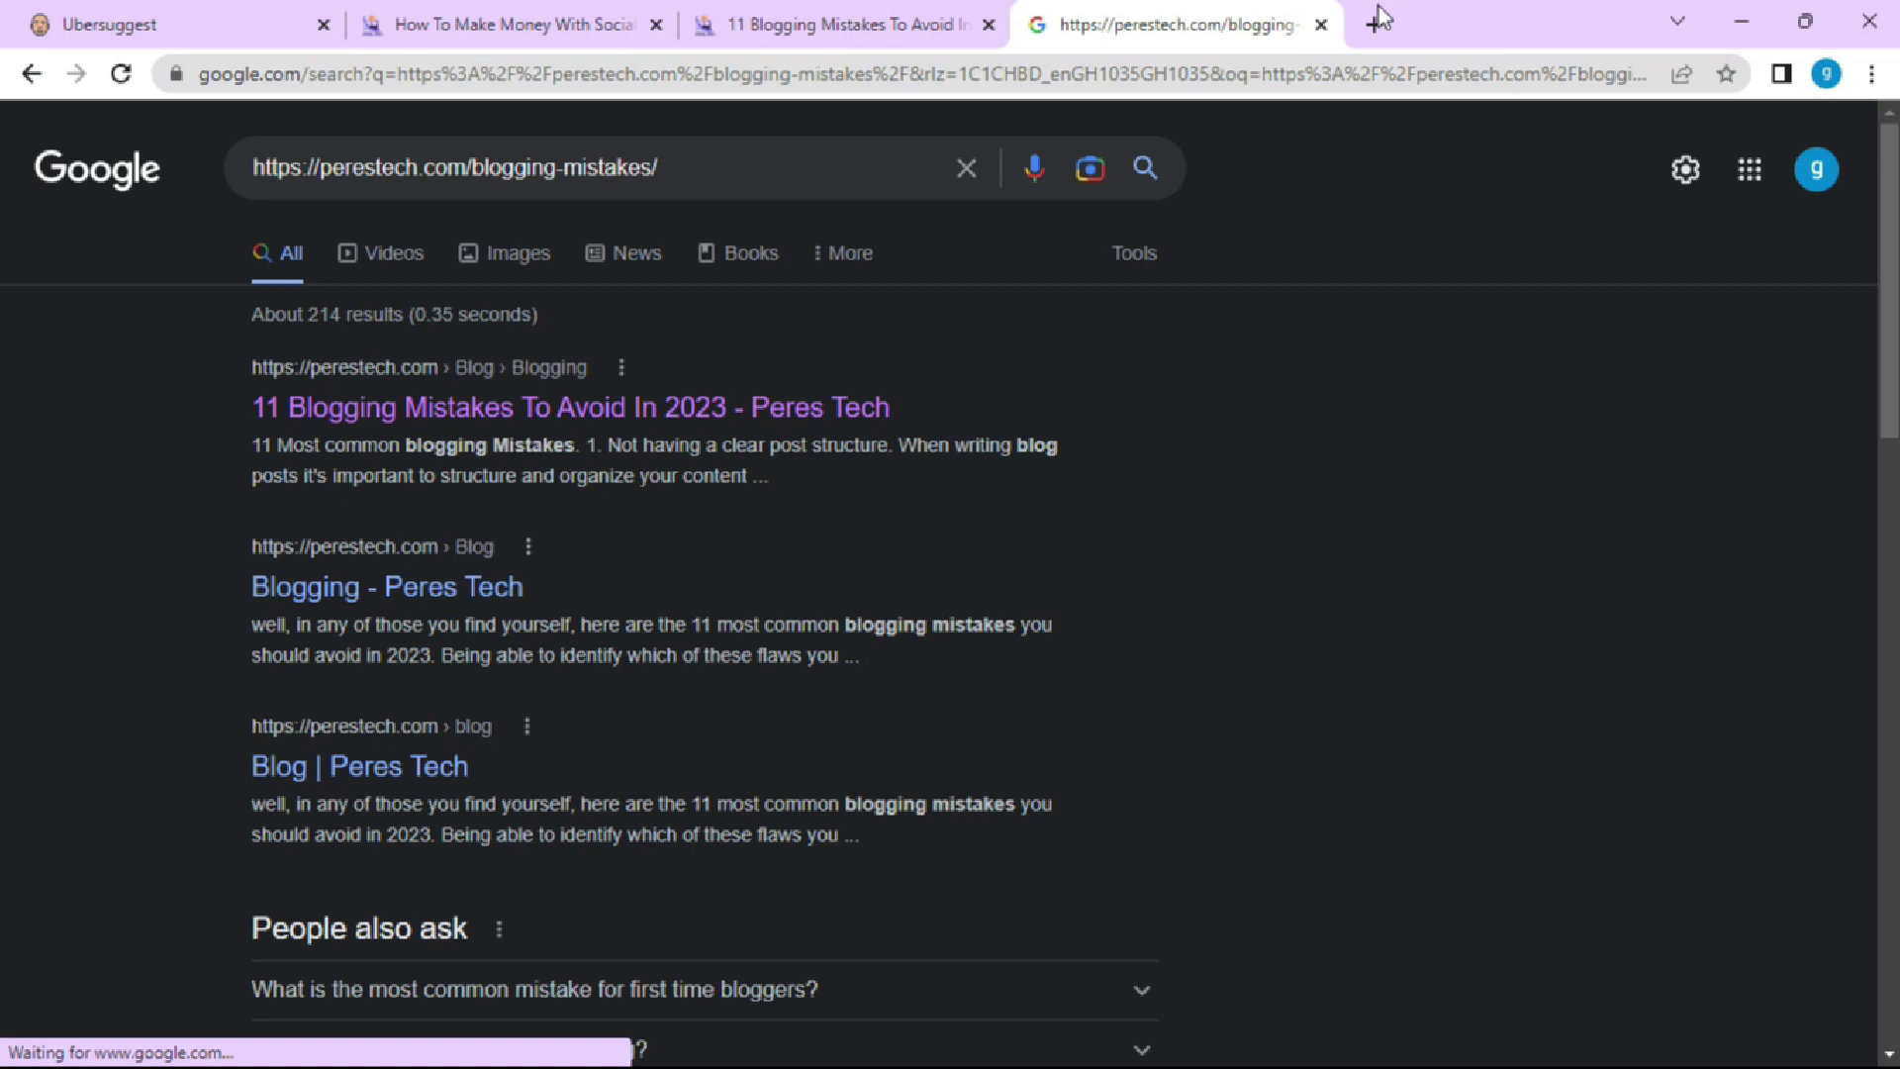
{"action": "left_click", "coordinate": [1322, 24]}
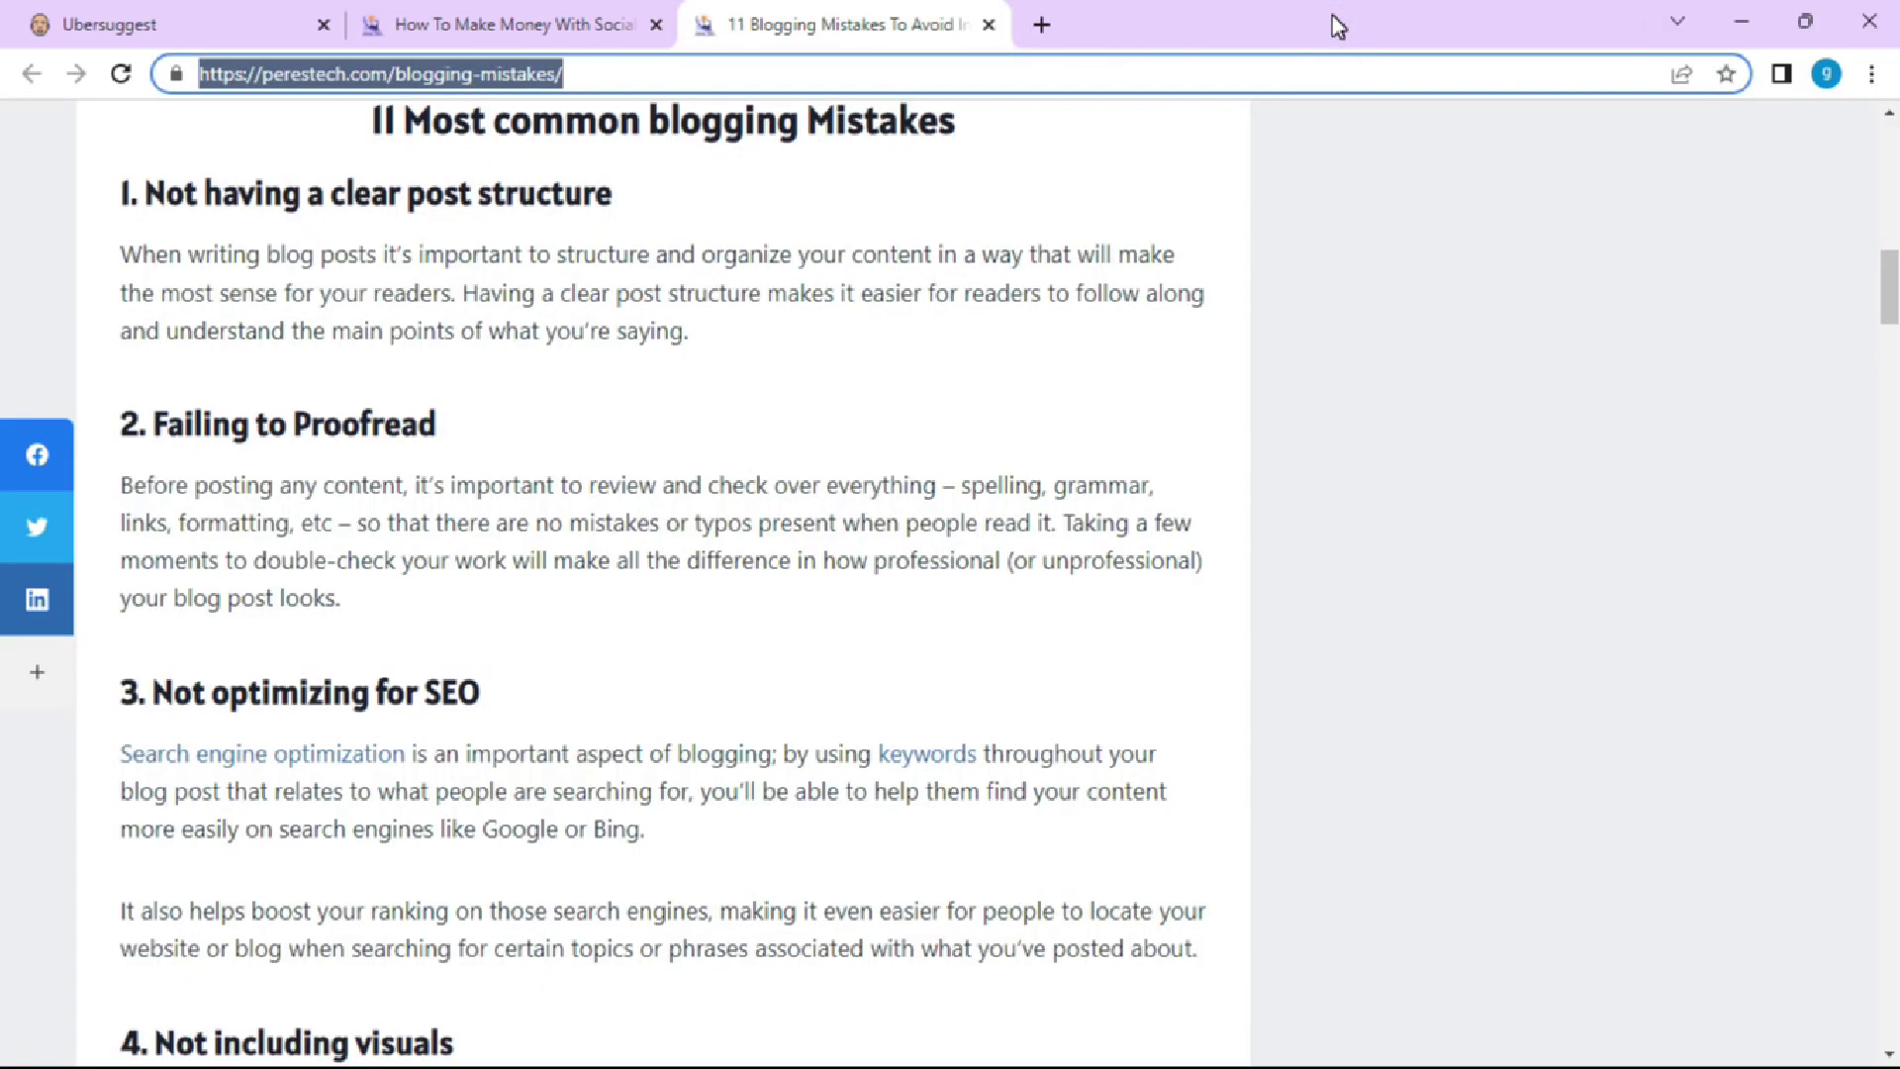
{"action": "scroll", "coordinate": [879, 298], "scroll_direction": "up", "scroll_amount": 7}
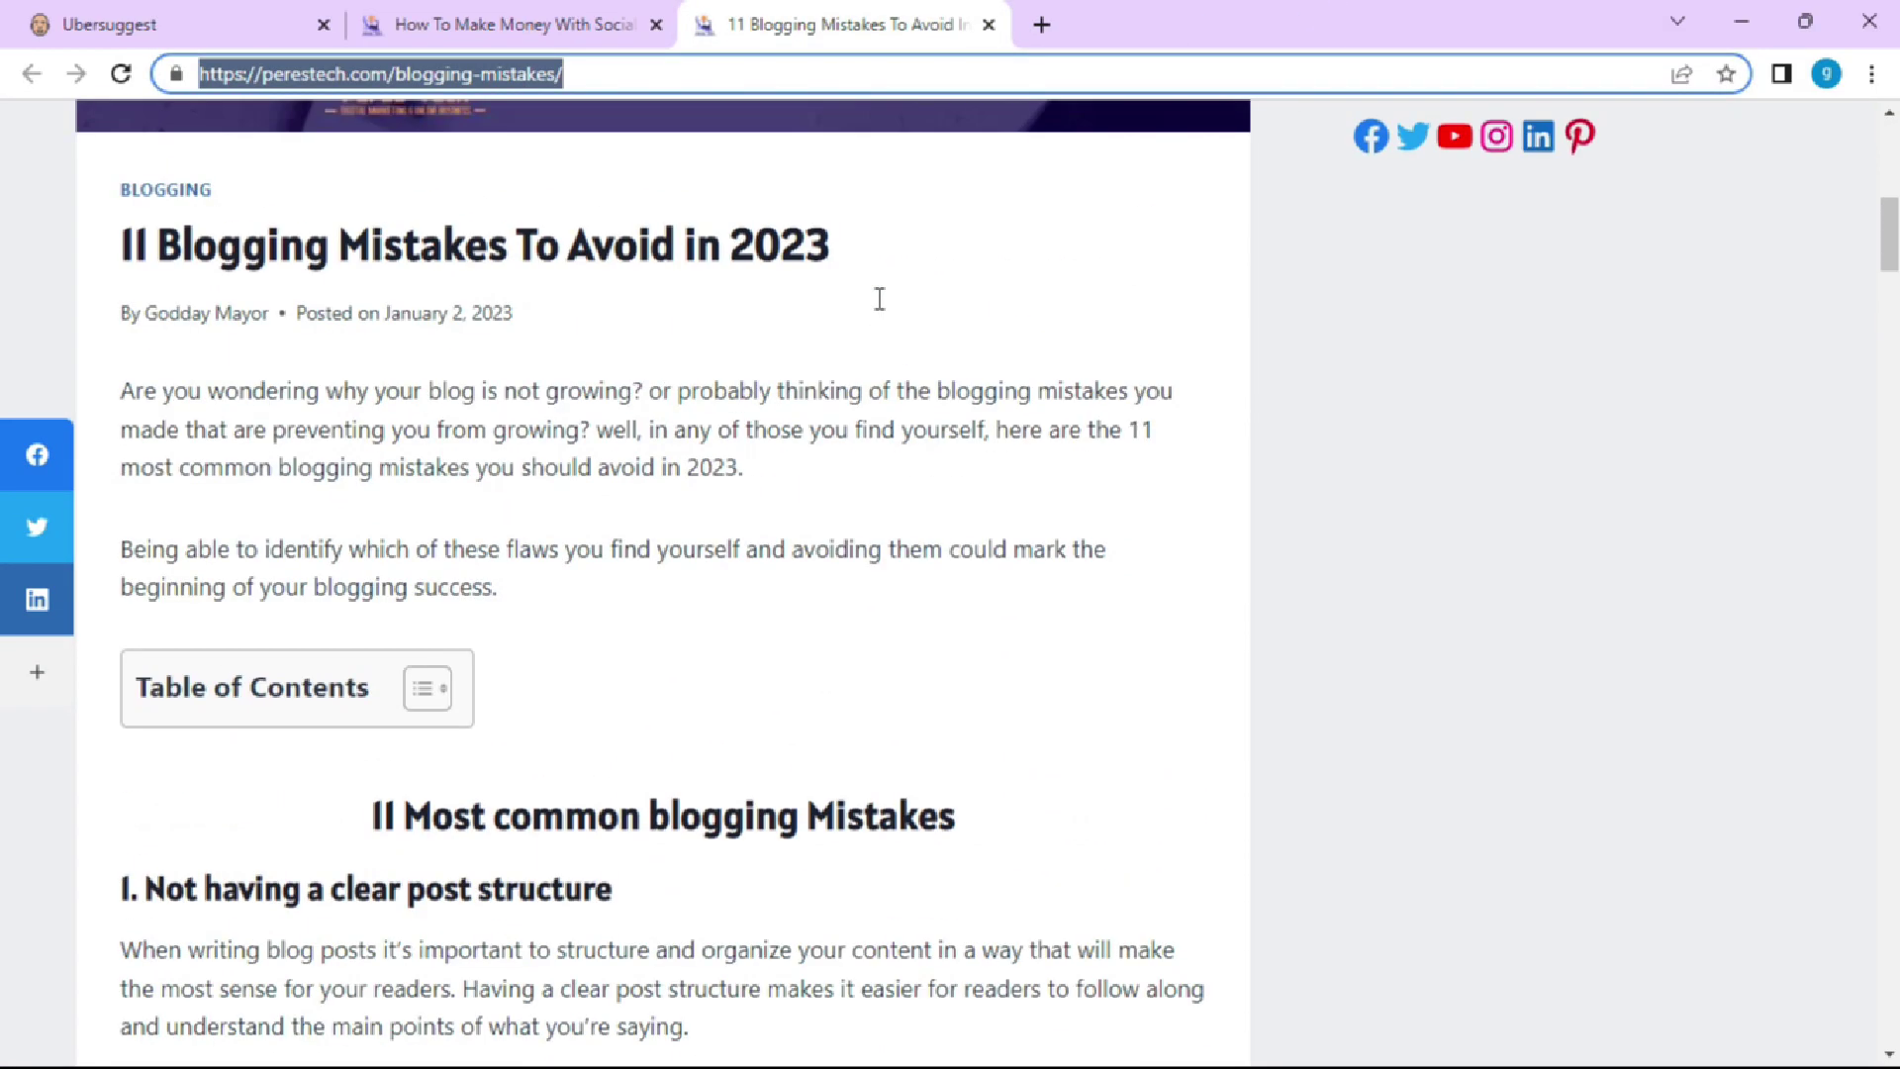
{"action": "scroll", "coordinate": [879, 298], "scroll_direction": "up", "scroll_amount": 8}
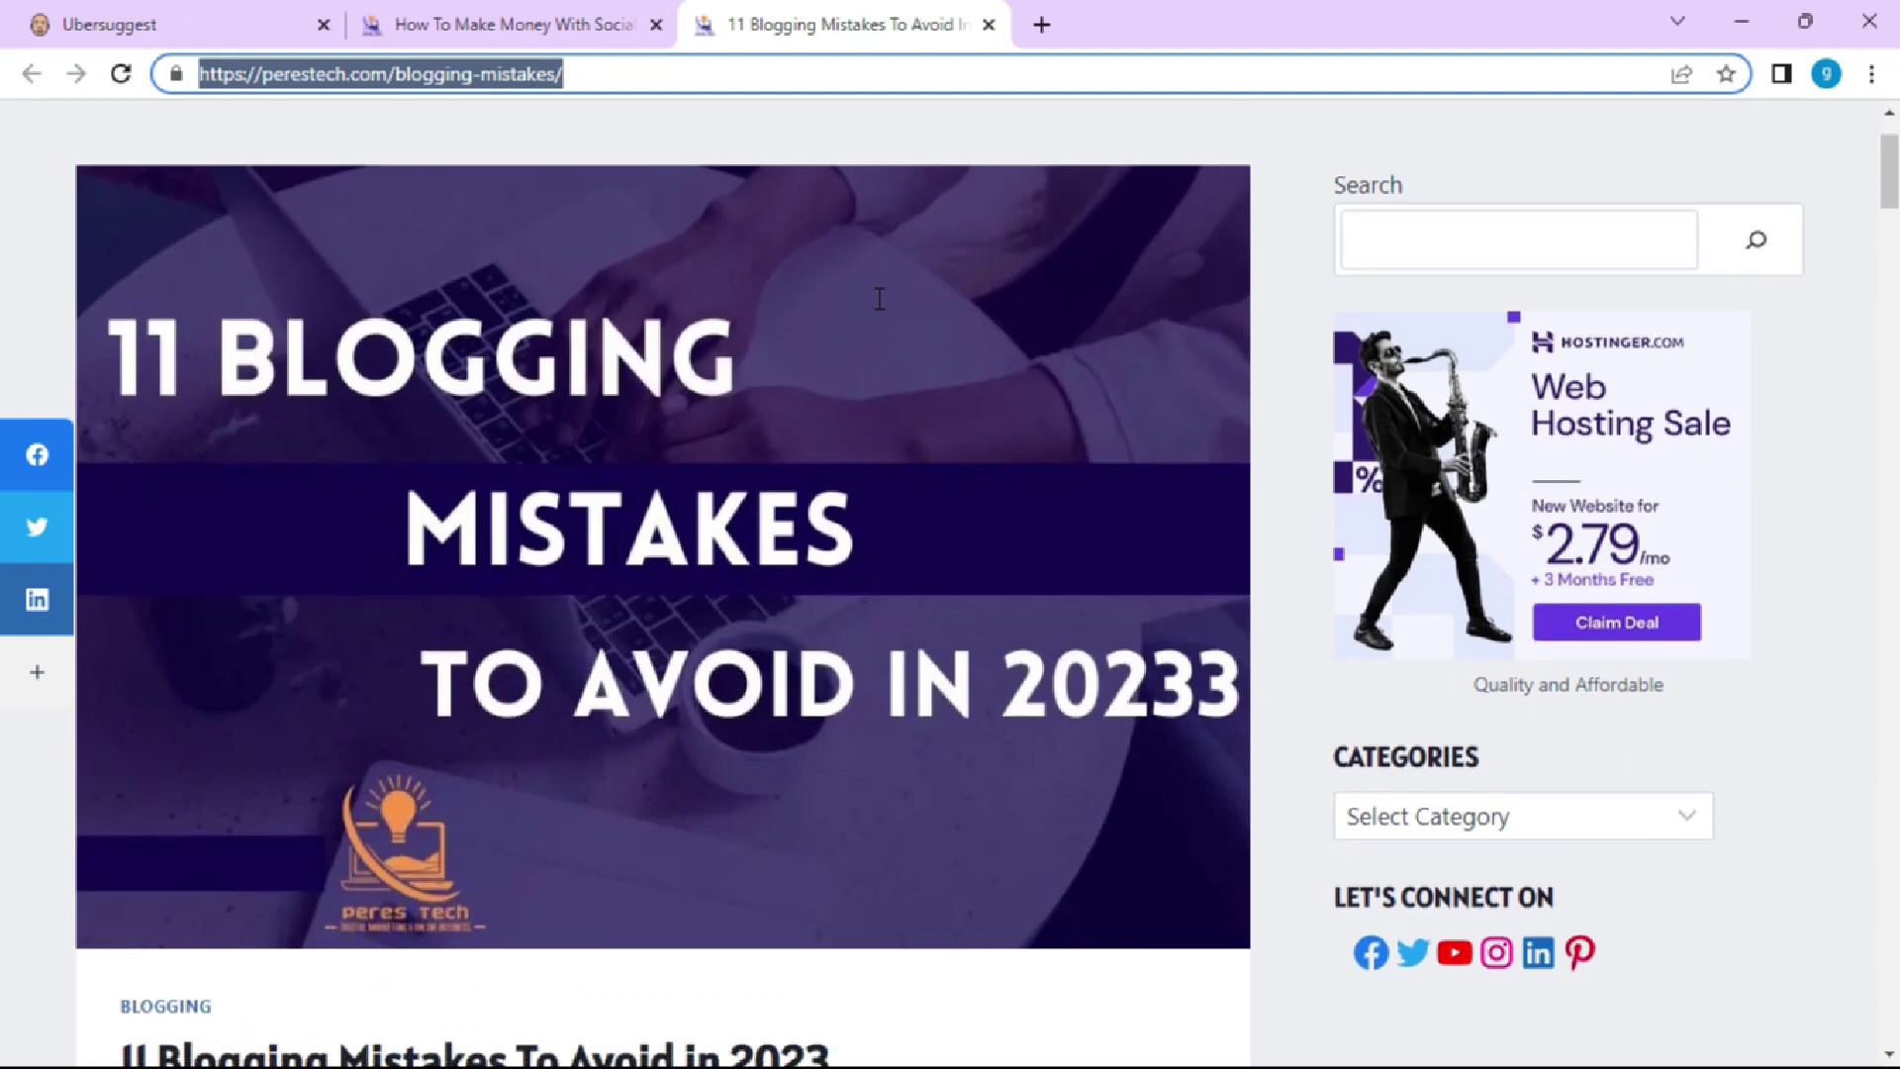
{"action": "scroll", "coordinate": [878, 298], "scroll_direction": "down", "scroll_amount": 11}
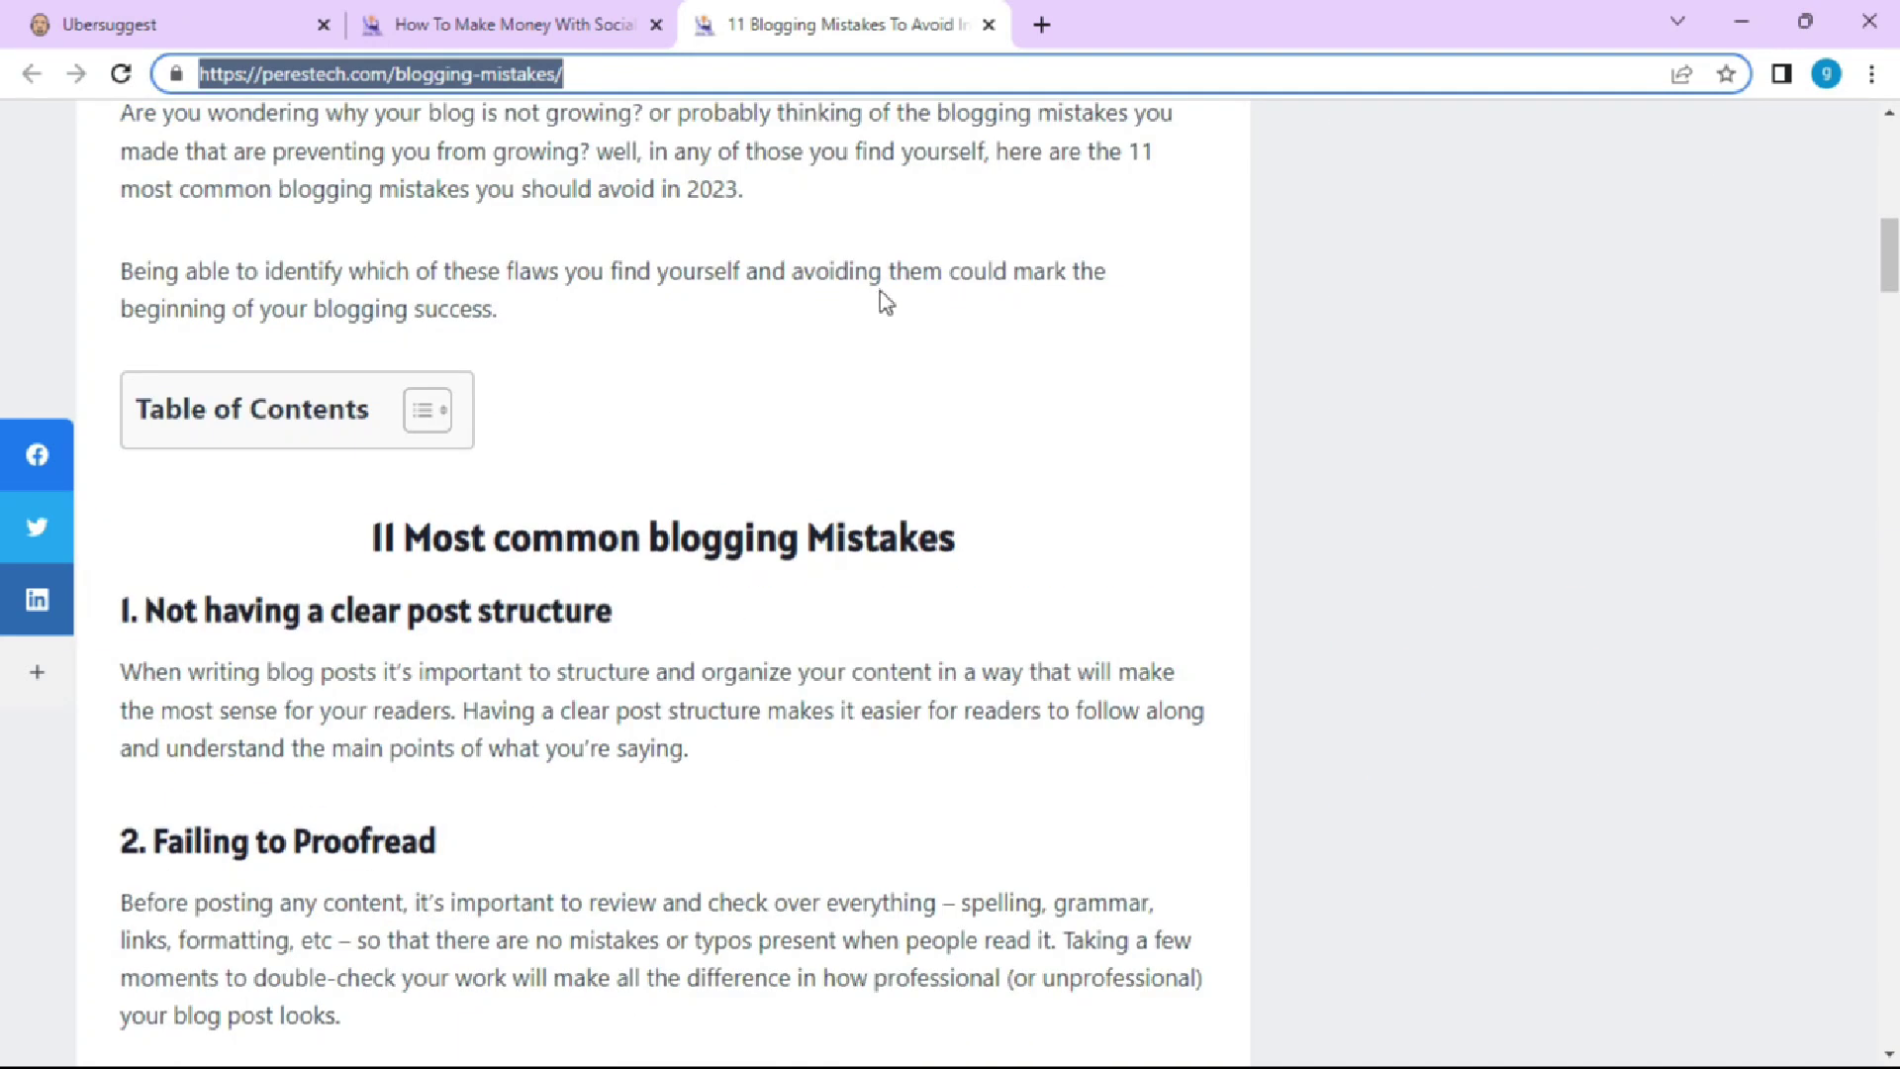
{"action": "scroll", "coordinate": [880, 297], "scroll_direction": "down", "scroll_amount": 6}
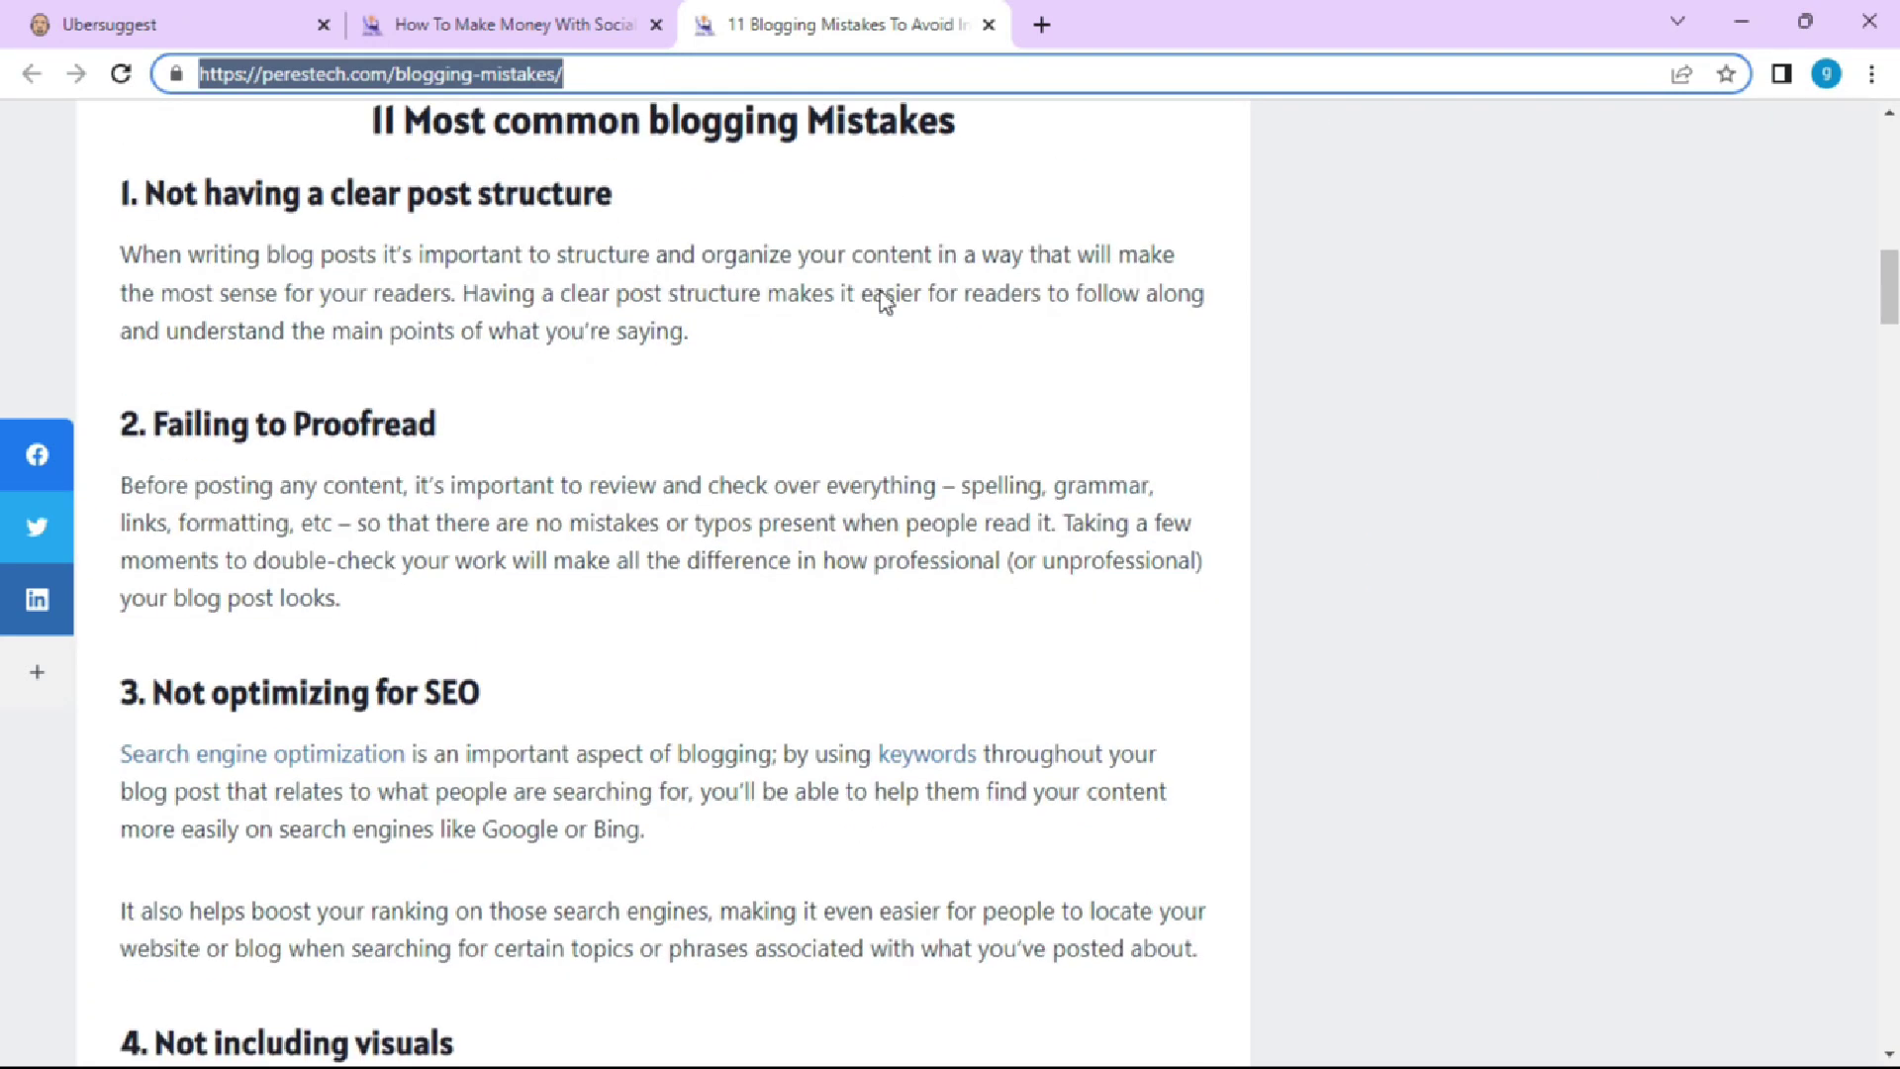
{"action": "scroll", "coordinate": [885, 302], "scroll_direction": "down", "scroll_amount": 3}
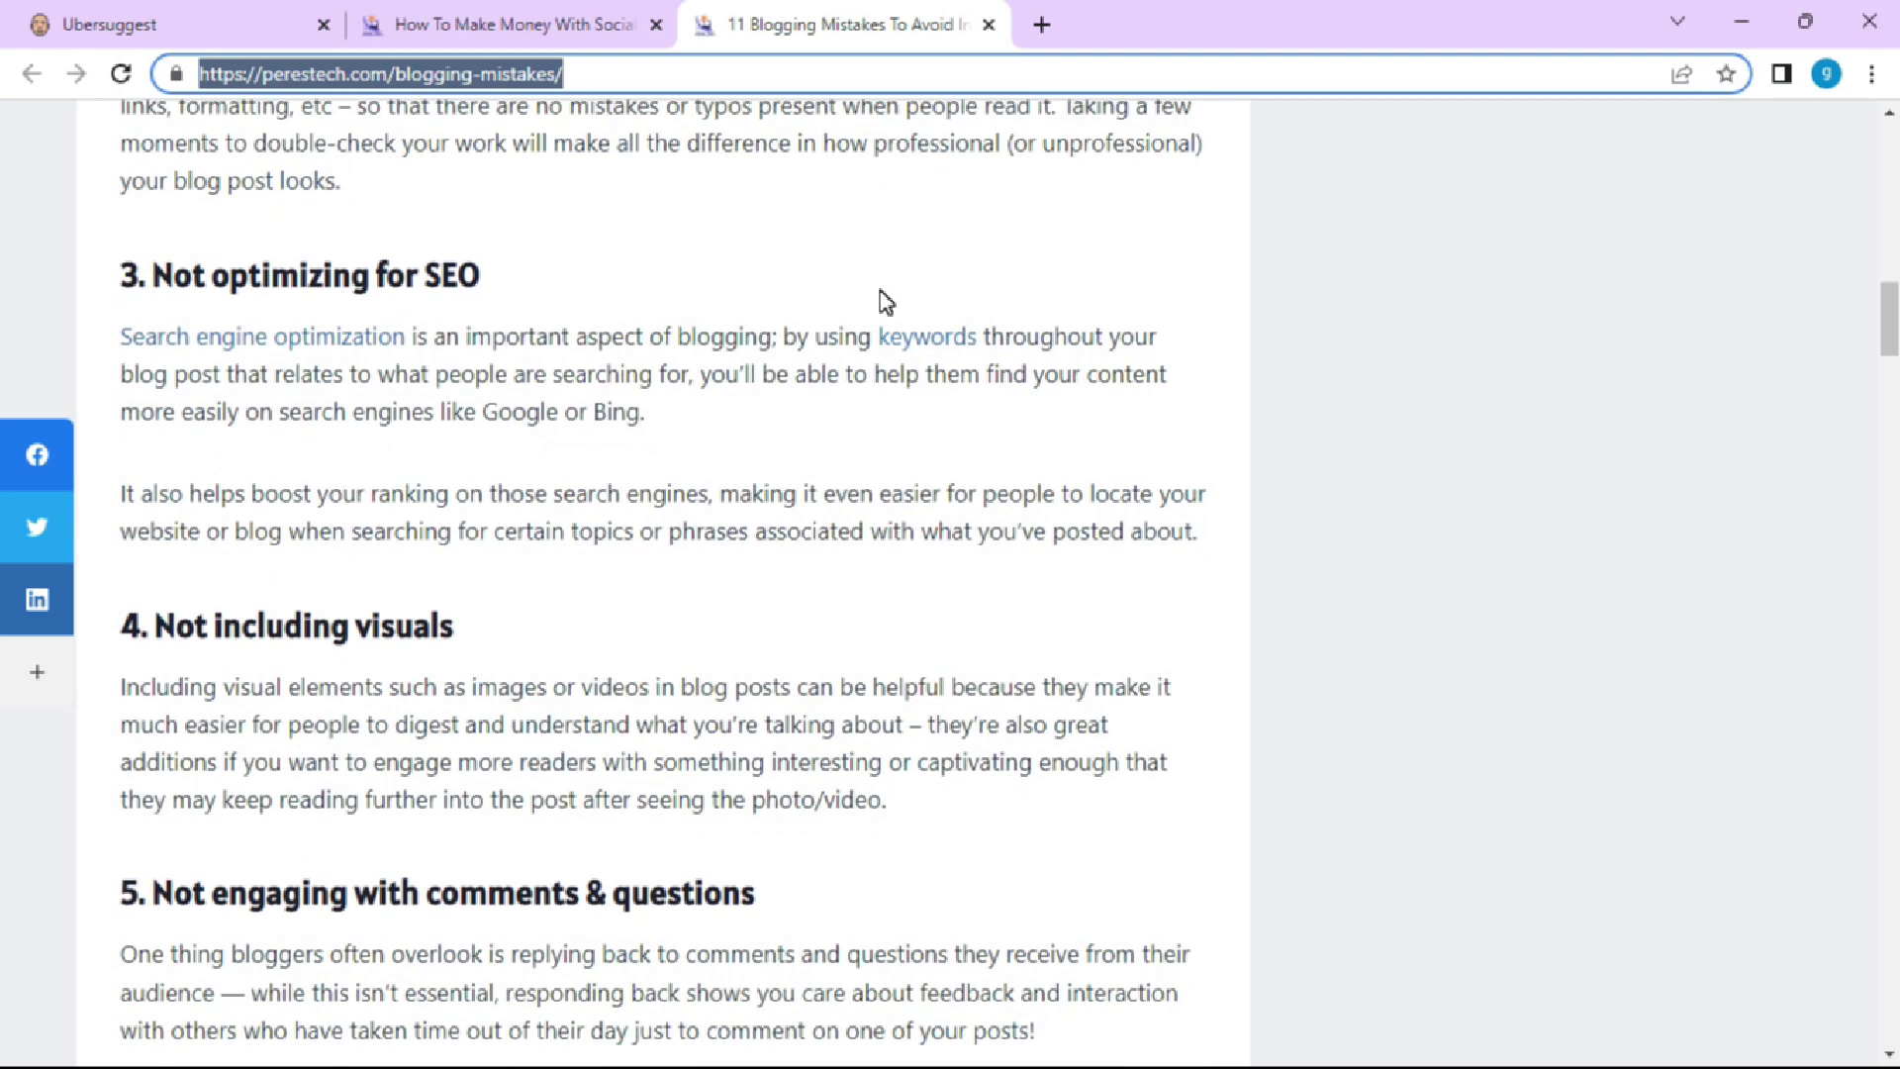
{"action": "scroll", "coordinate": [885, 302], "scroll_direction": "down", "scroll_amount": 8}
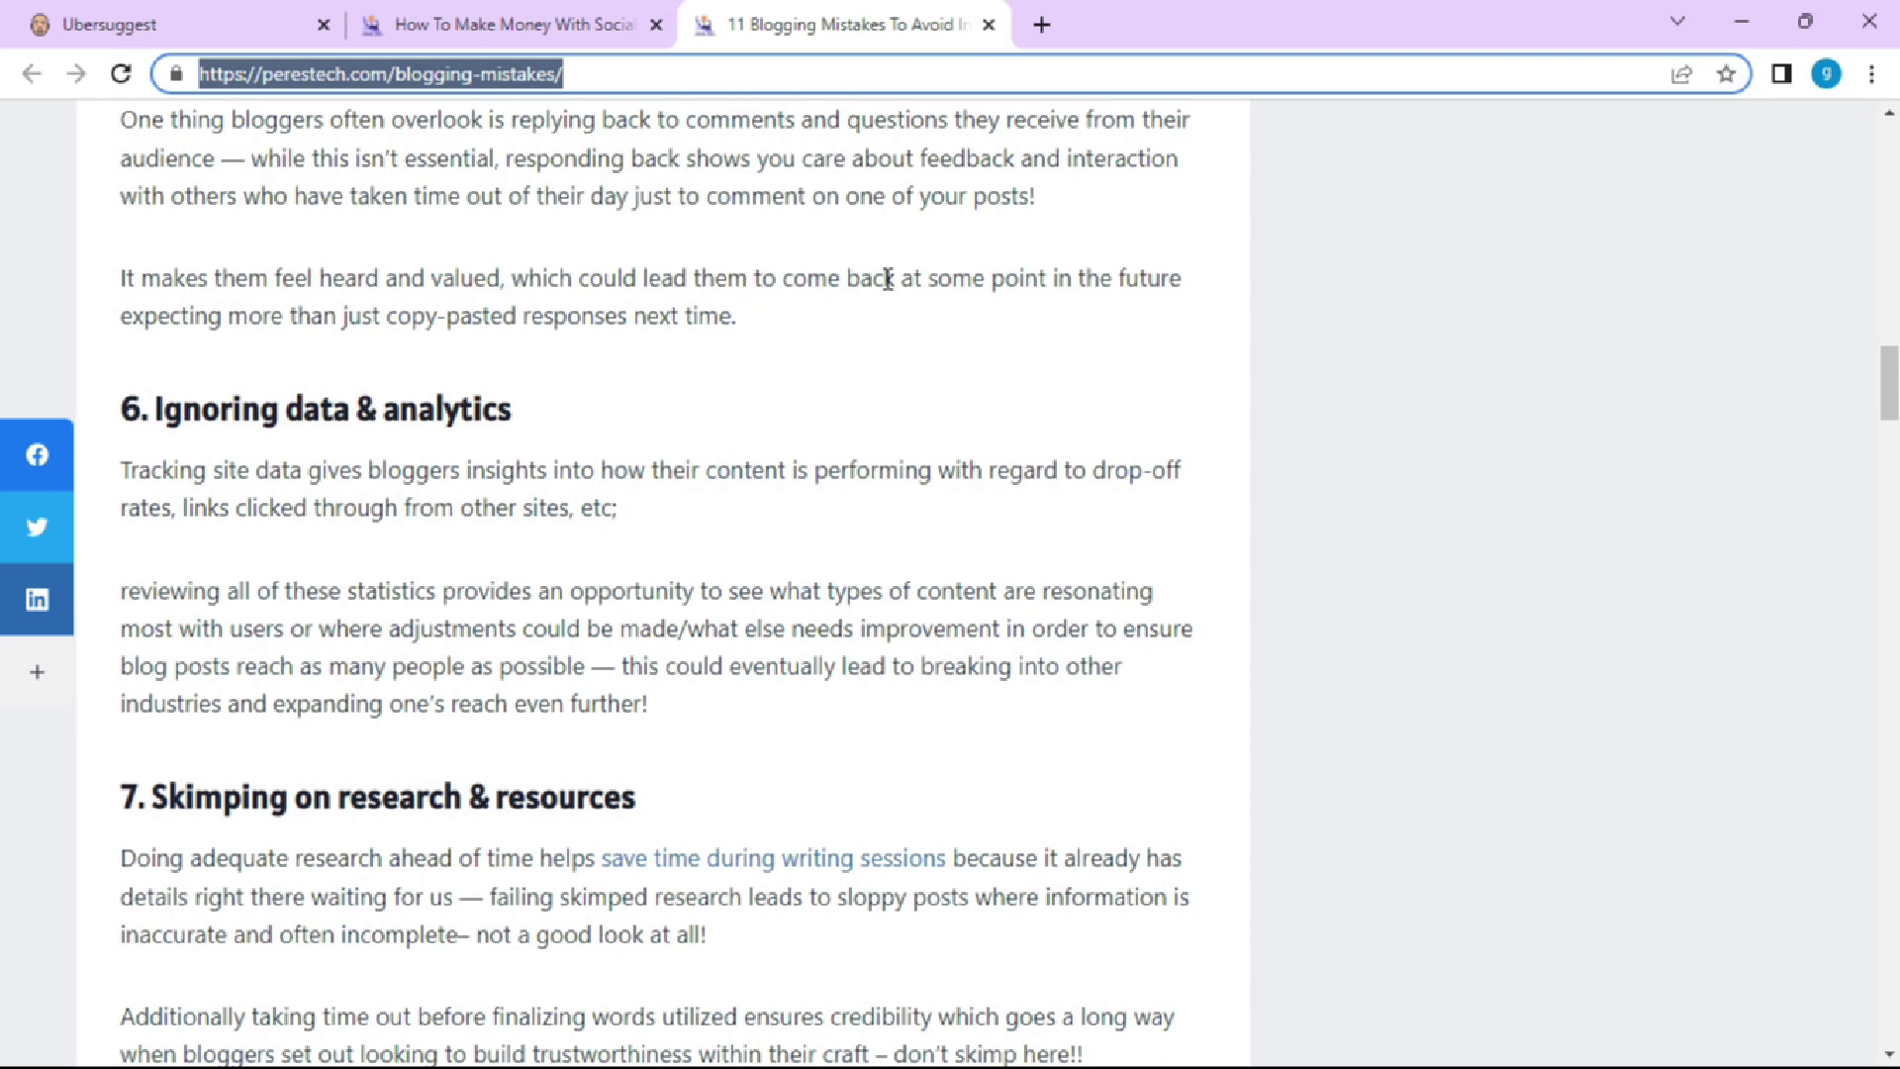
{"action": "scroll", "coordinate": [888, 280], "scroll_direction": "down", "scroll_amount": 2}
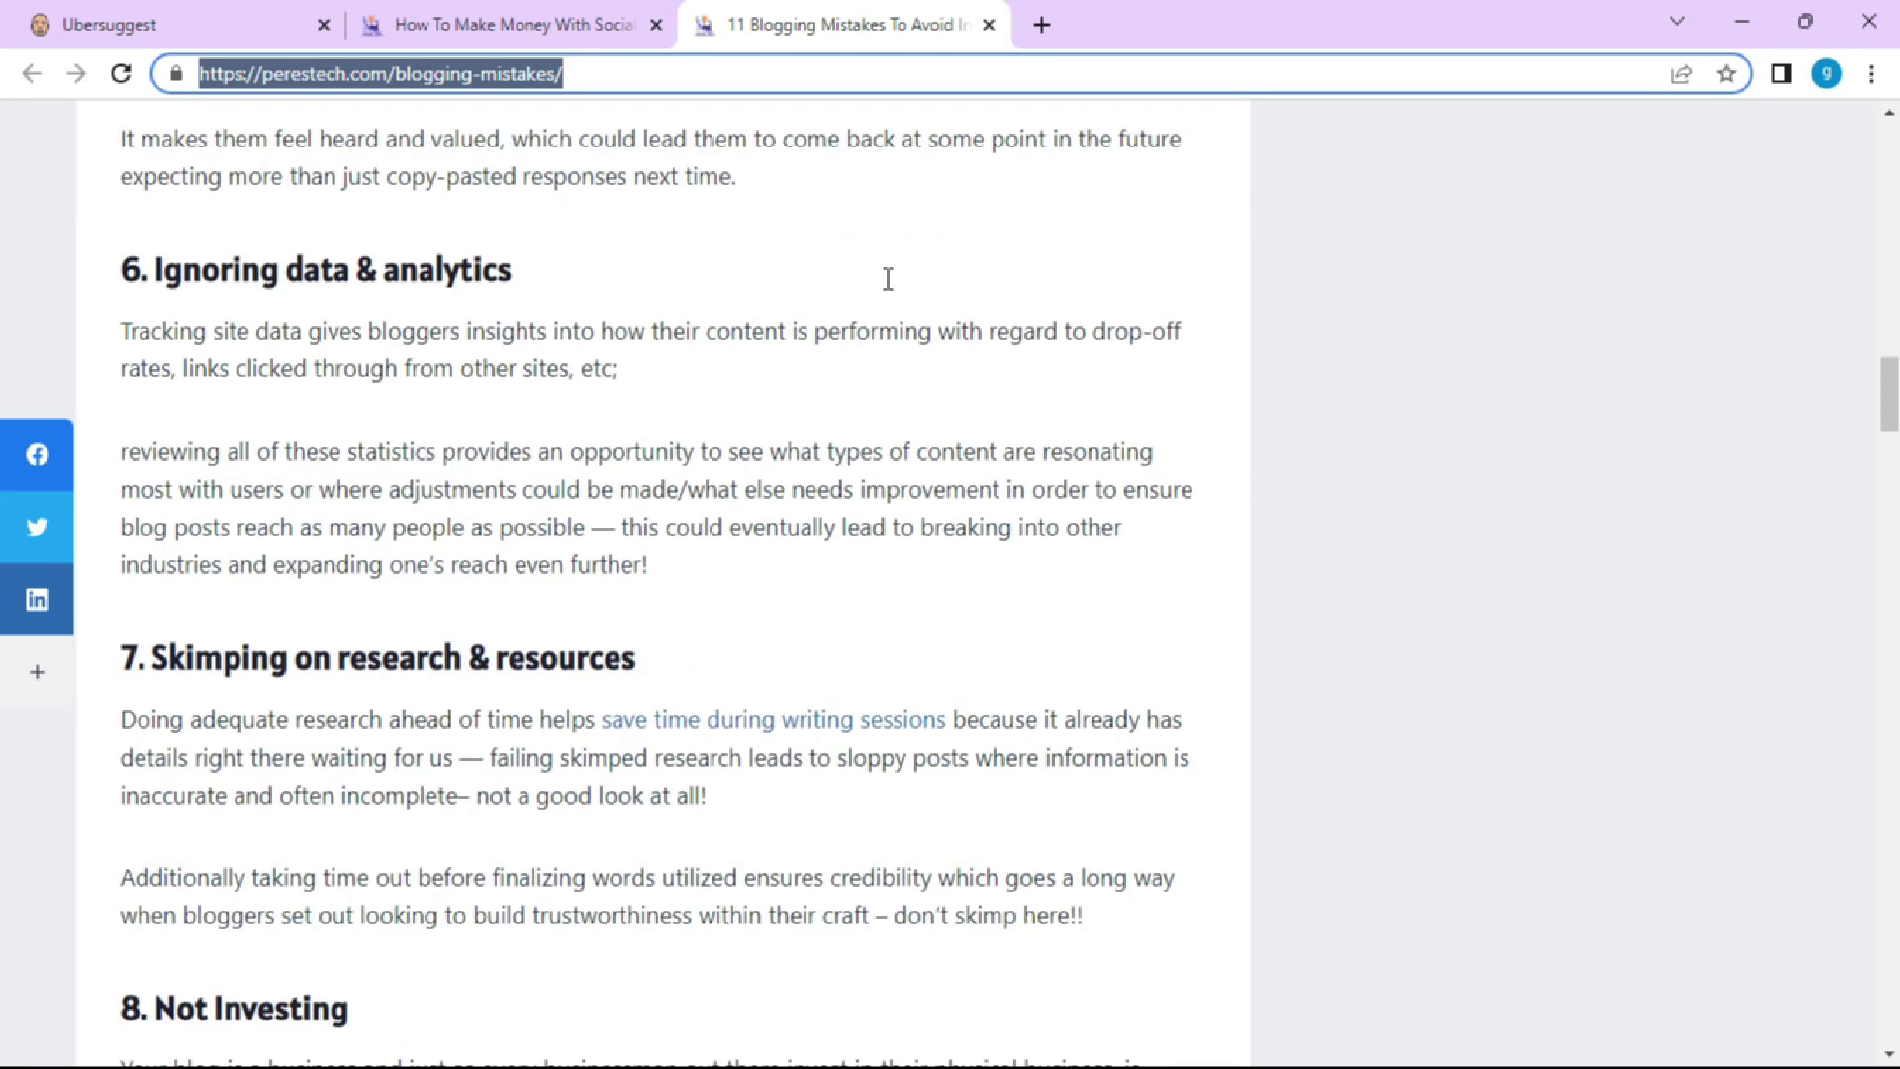
{"action": "scroll", "coordinate": [887, 280], "scroll_direction": "down", "scroll_amount": 8}
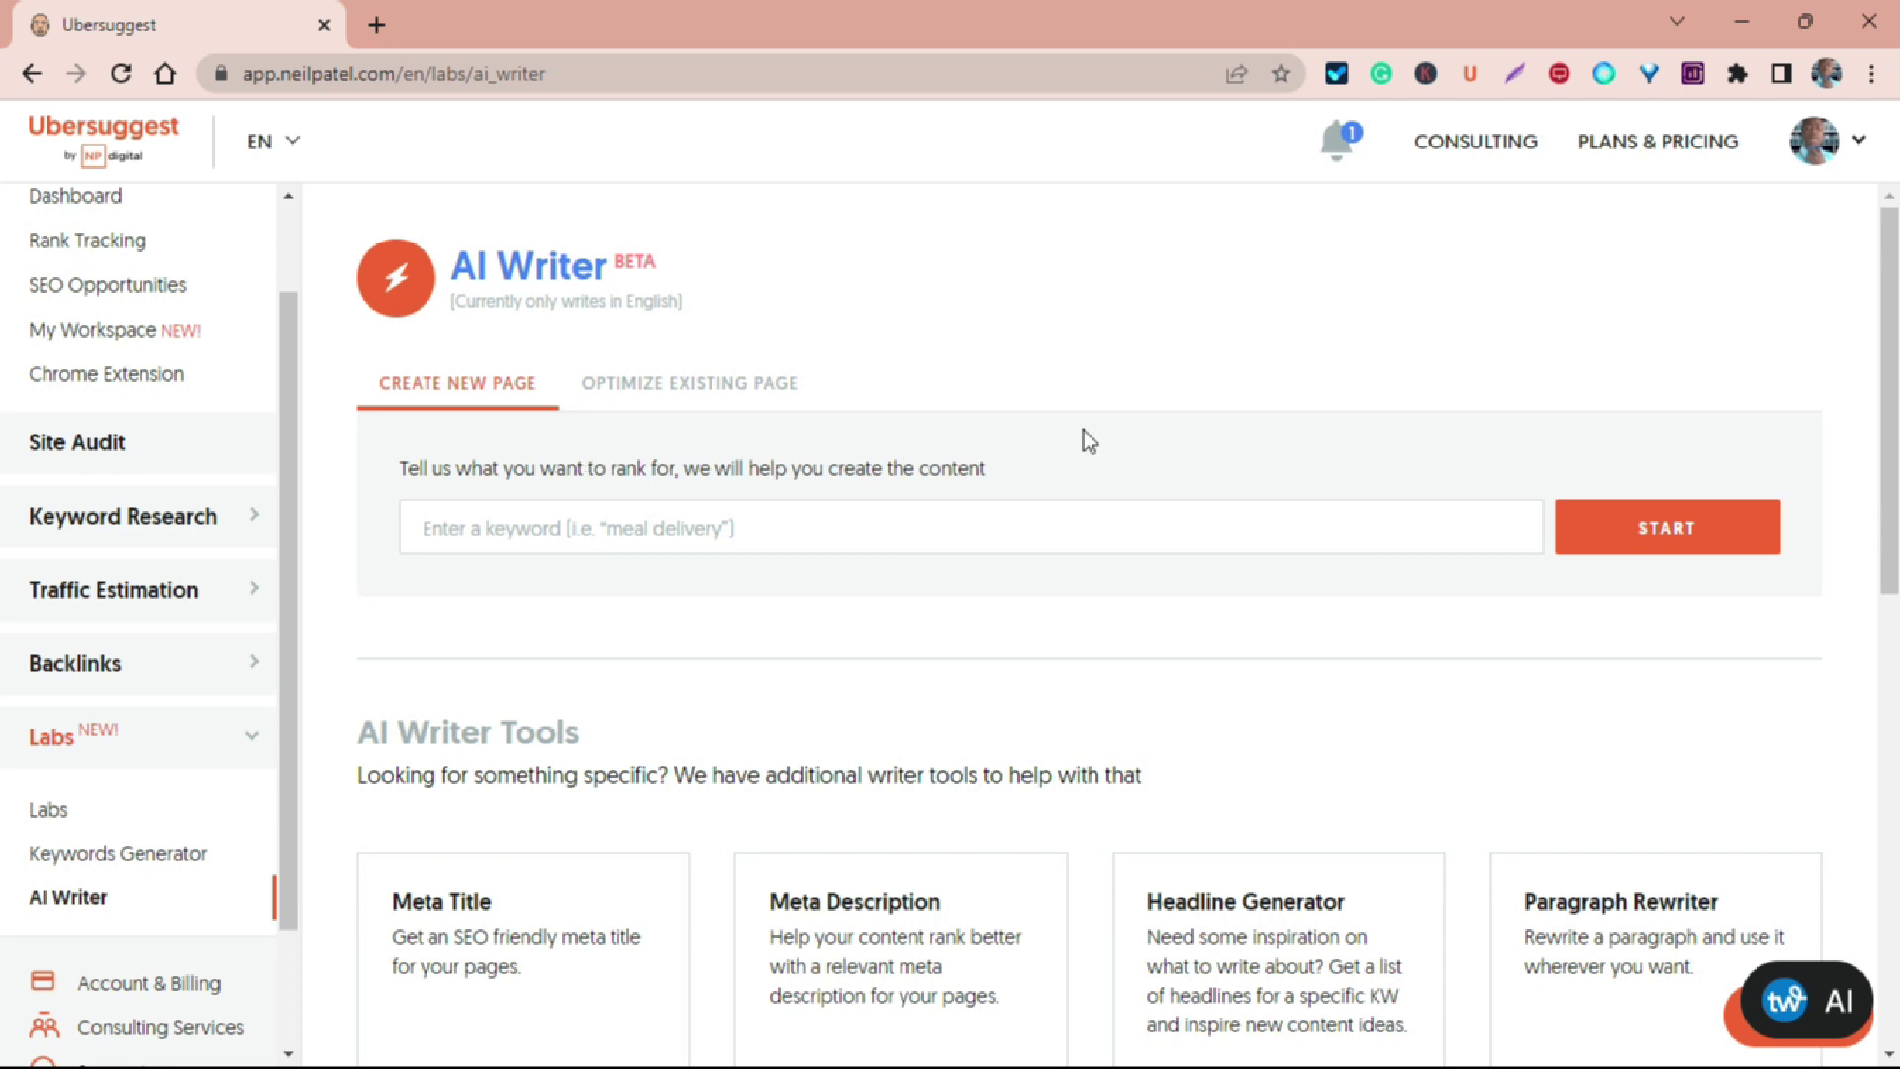
- Scroll to the AI Writer Tools cards and start the Listicle Generator
{"action": "scroll", "coordinate": [1088, 440], "scroll_direction": "down", "scroll_amount": 10}
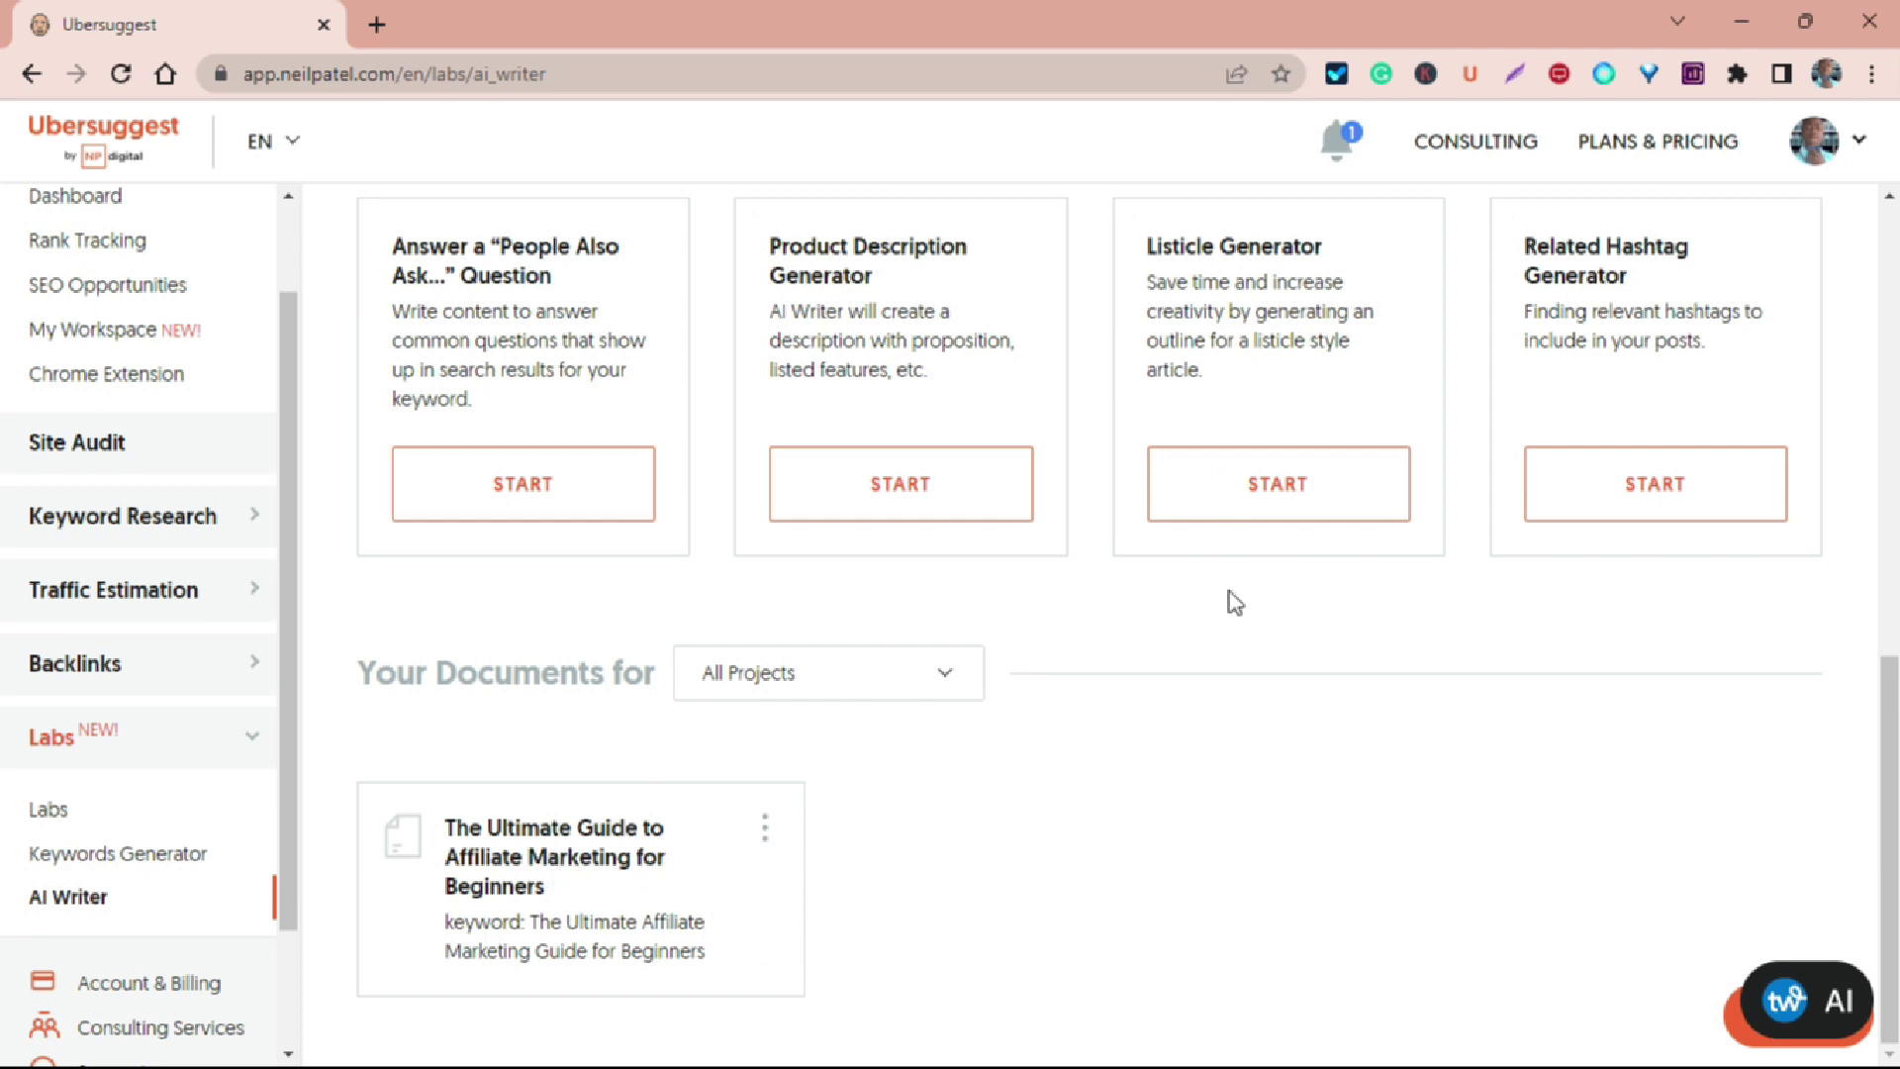
{"action": "scroll", "coordinate": [1221, 591], "scroll_direction": "up", "scroll_amount": 4}
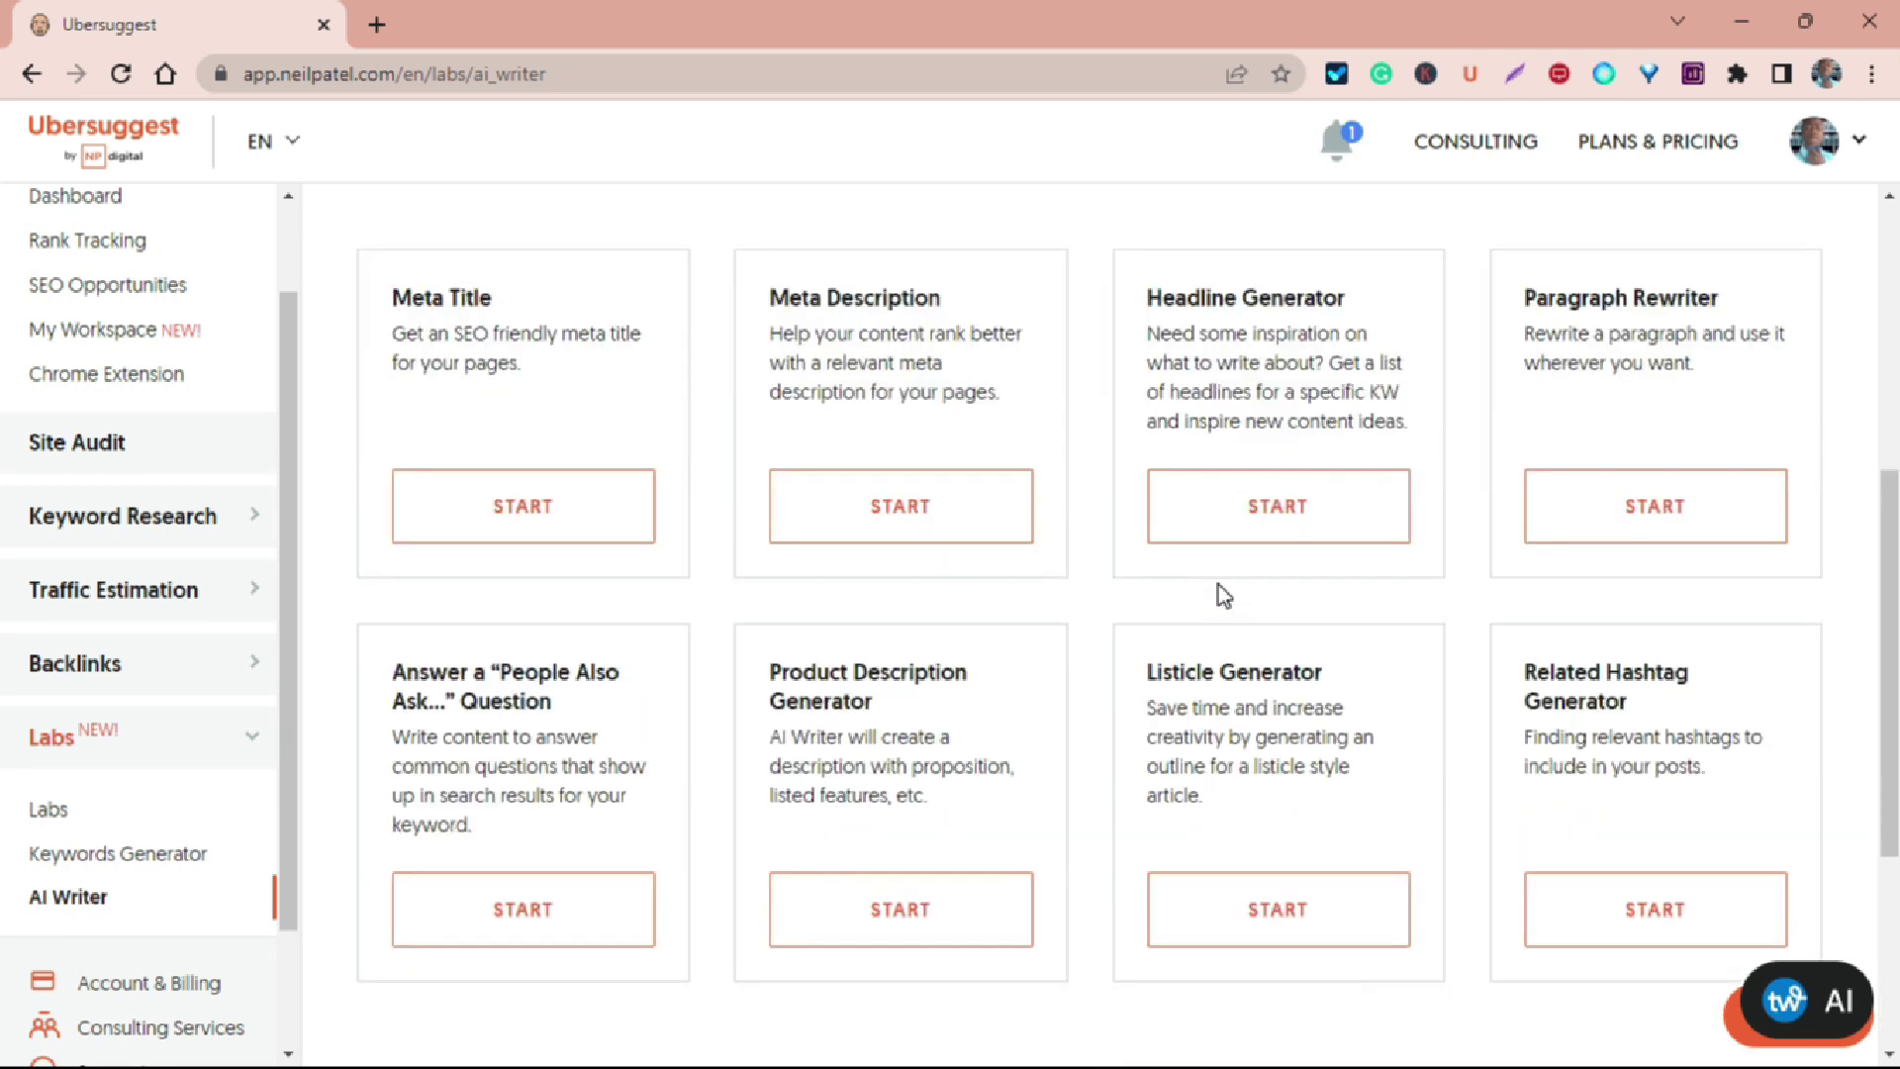
{"action": "scroll", "coordinate": [1224, 593], "scroll_direction": "down", "scroll_amount": 2}
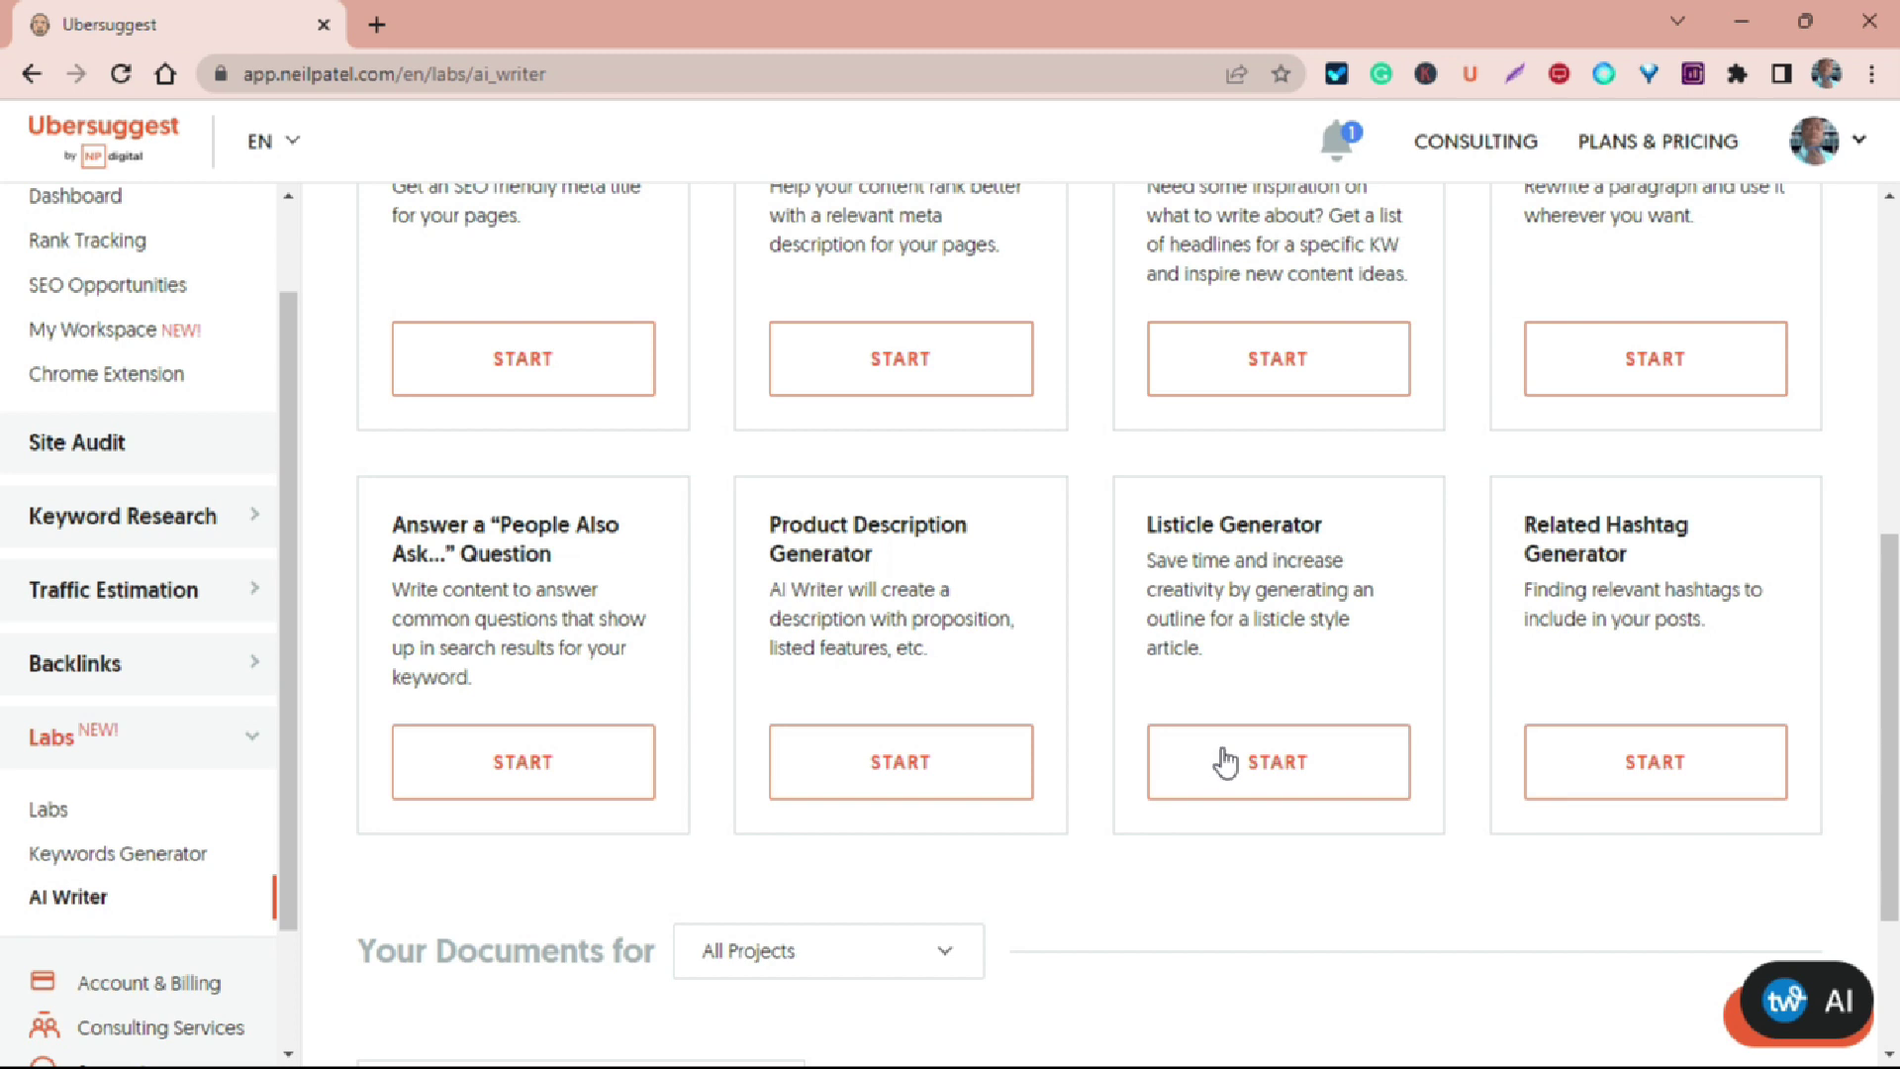
{"action": "left_click", "coordinate": [1273, 762]}
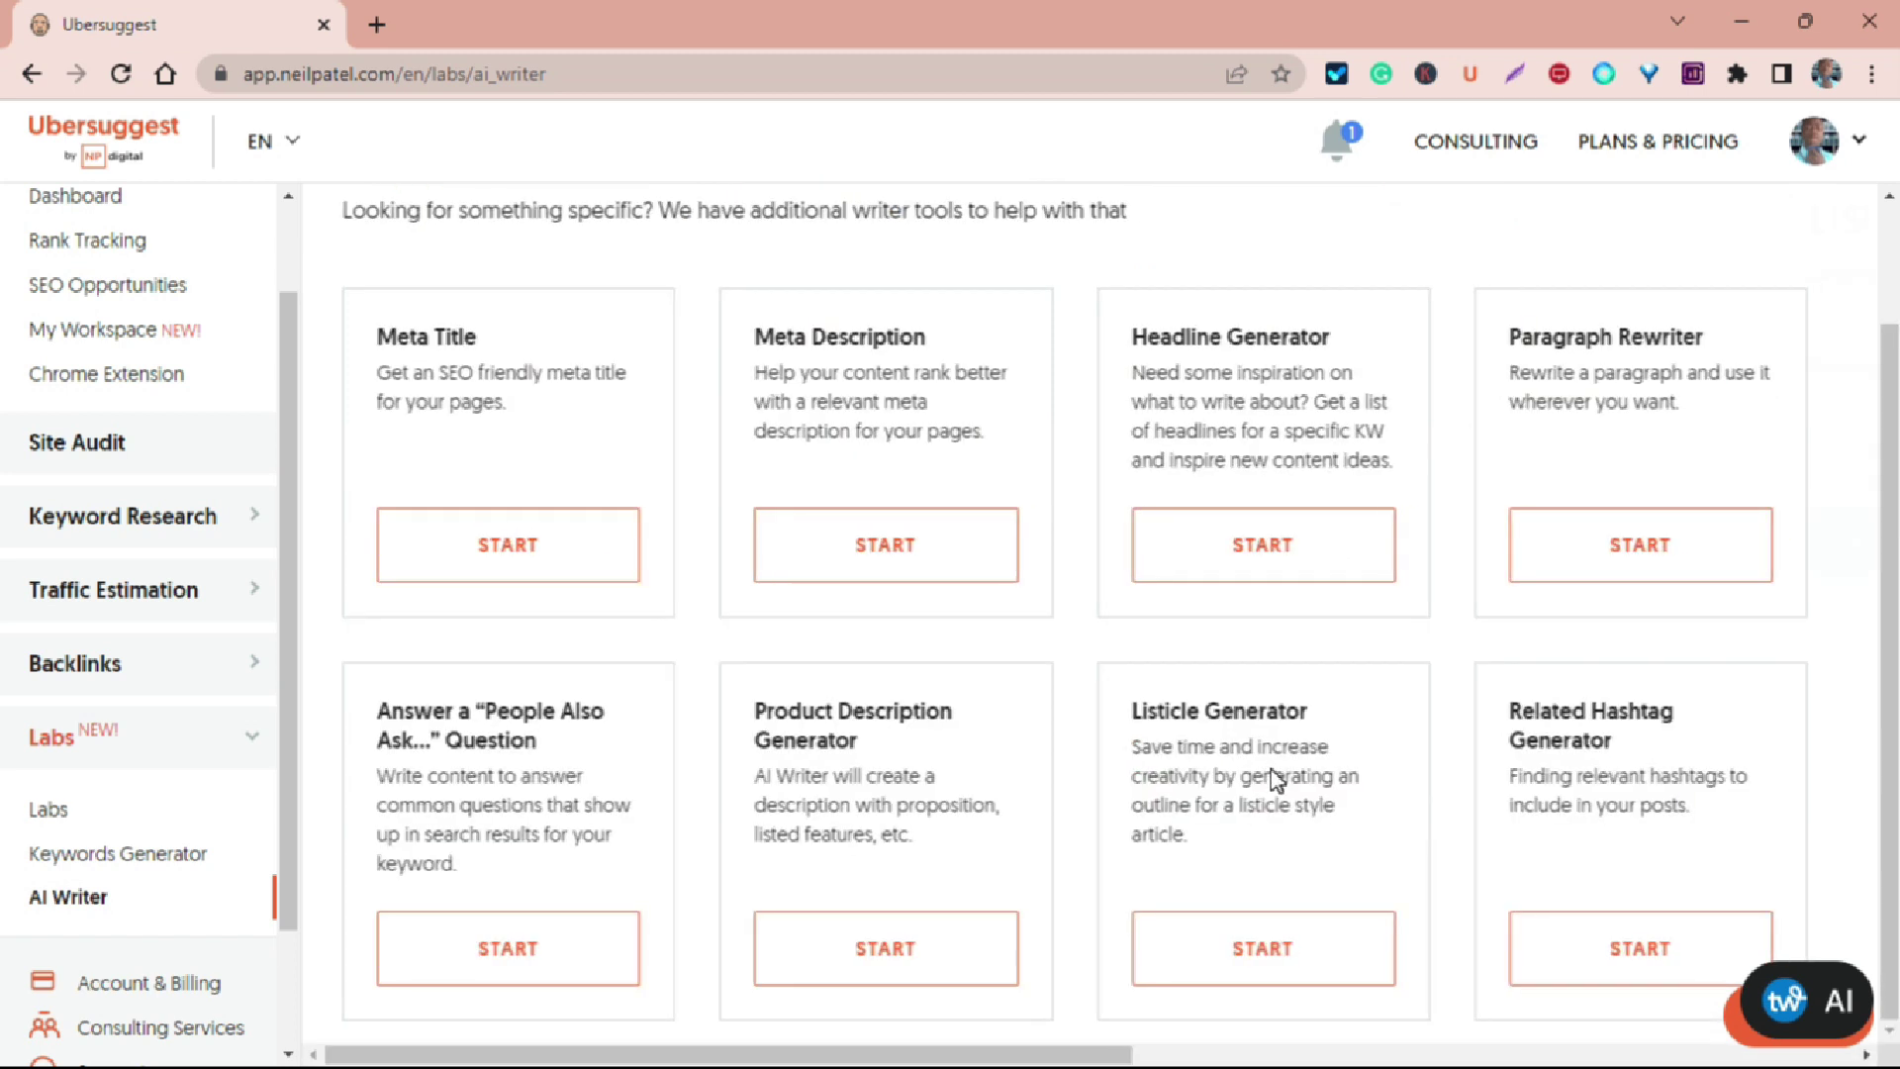
- Focus the Listicle Generator's empty Keyword field, then bring up the Windows taskbar
{"action": "left_click", "coordinate": [638, 437]}
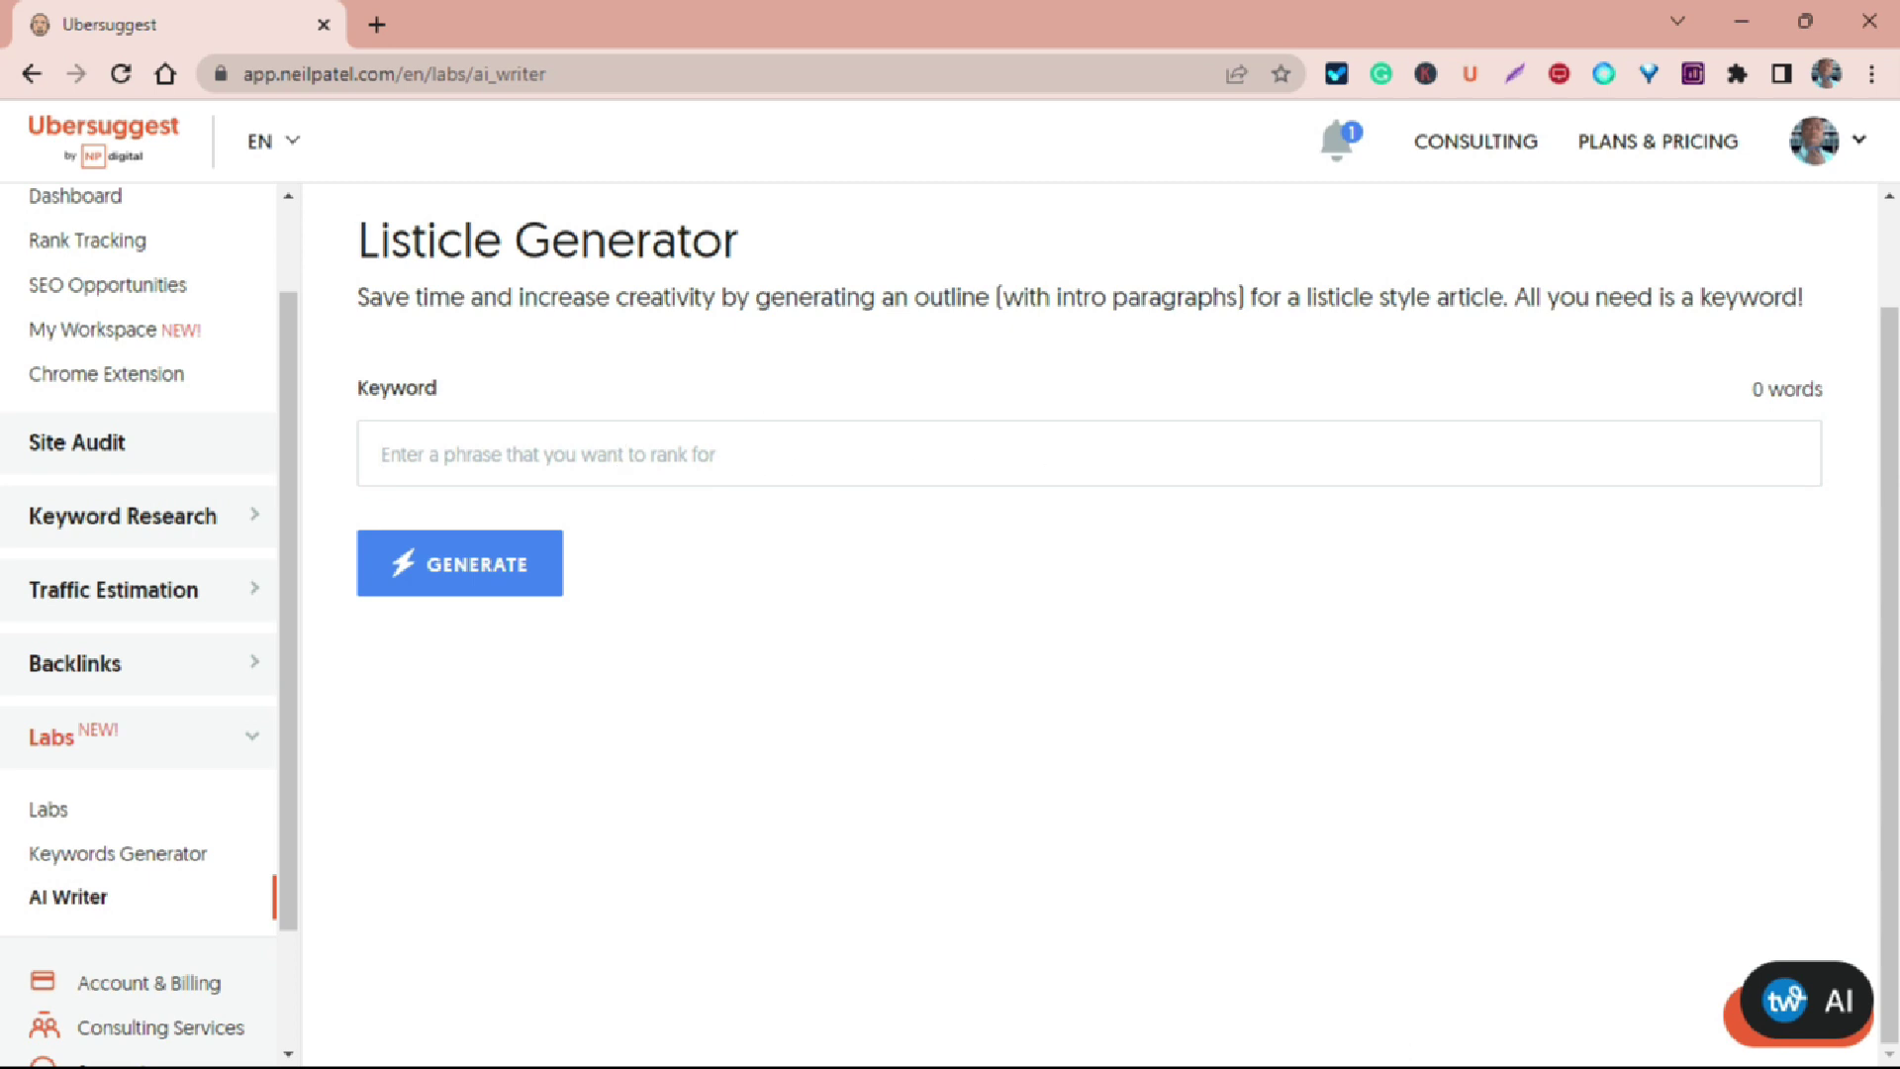
{"action": "left_click", "coordinate": [472, 1036]}
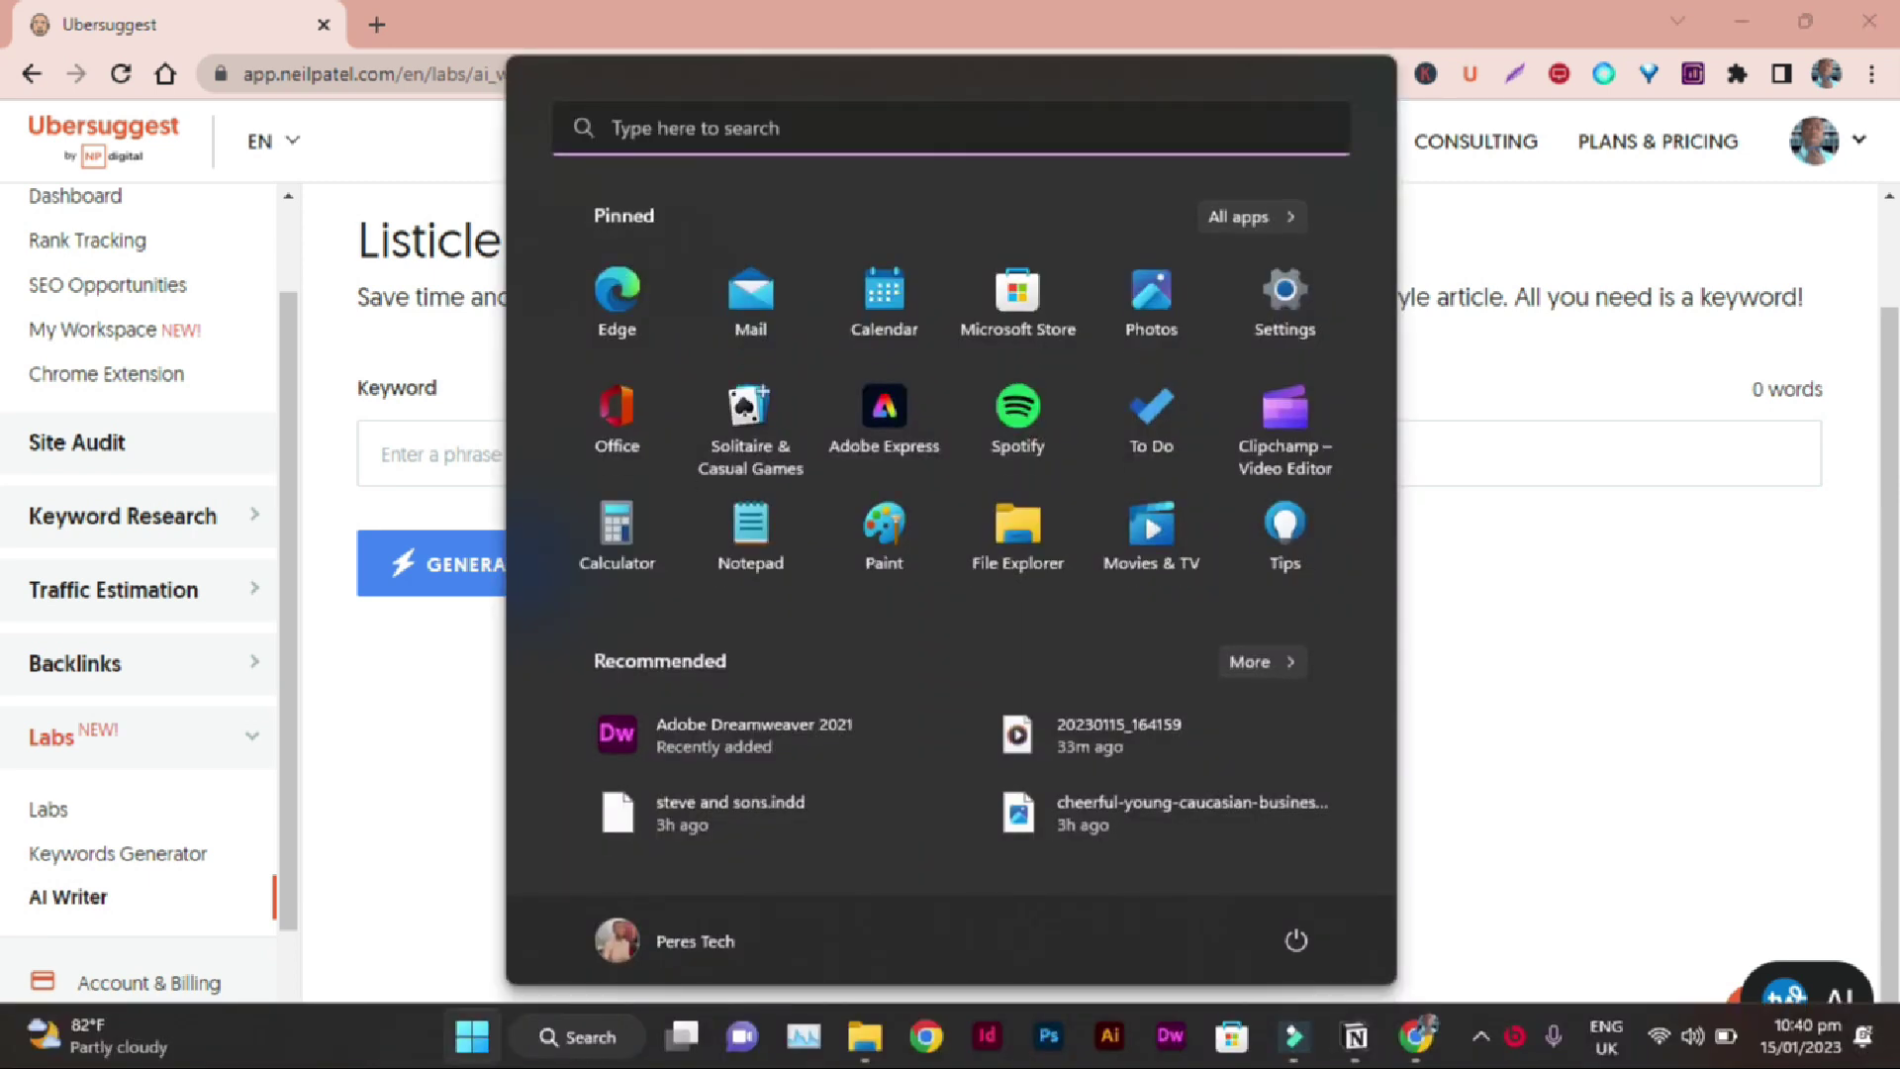
- Grab the '9 Useful Tools For Make Money With Affiliate Marketing' title from Notion, then refocus the Keyword field
{"action": "left_click", "coordinate": [1354, 1035]}
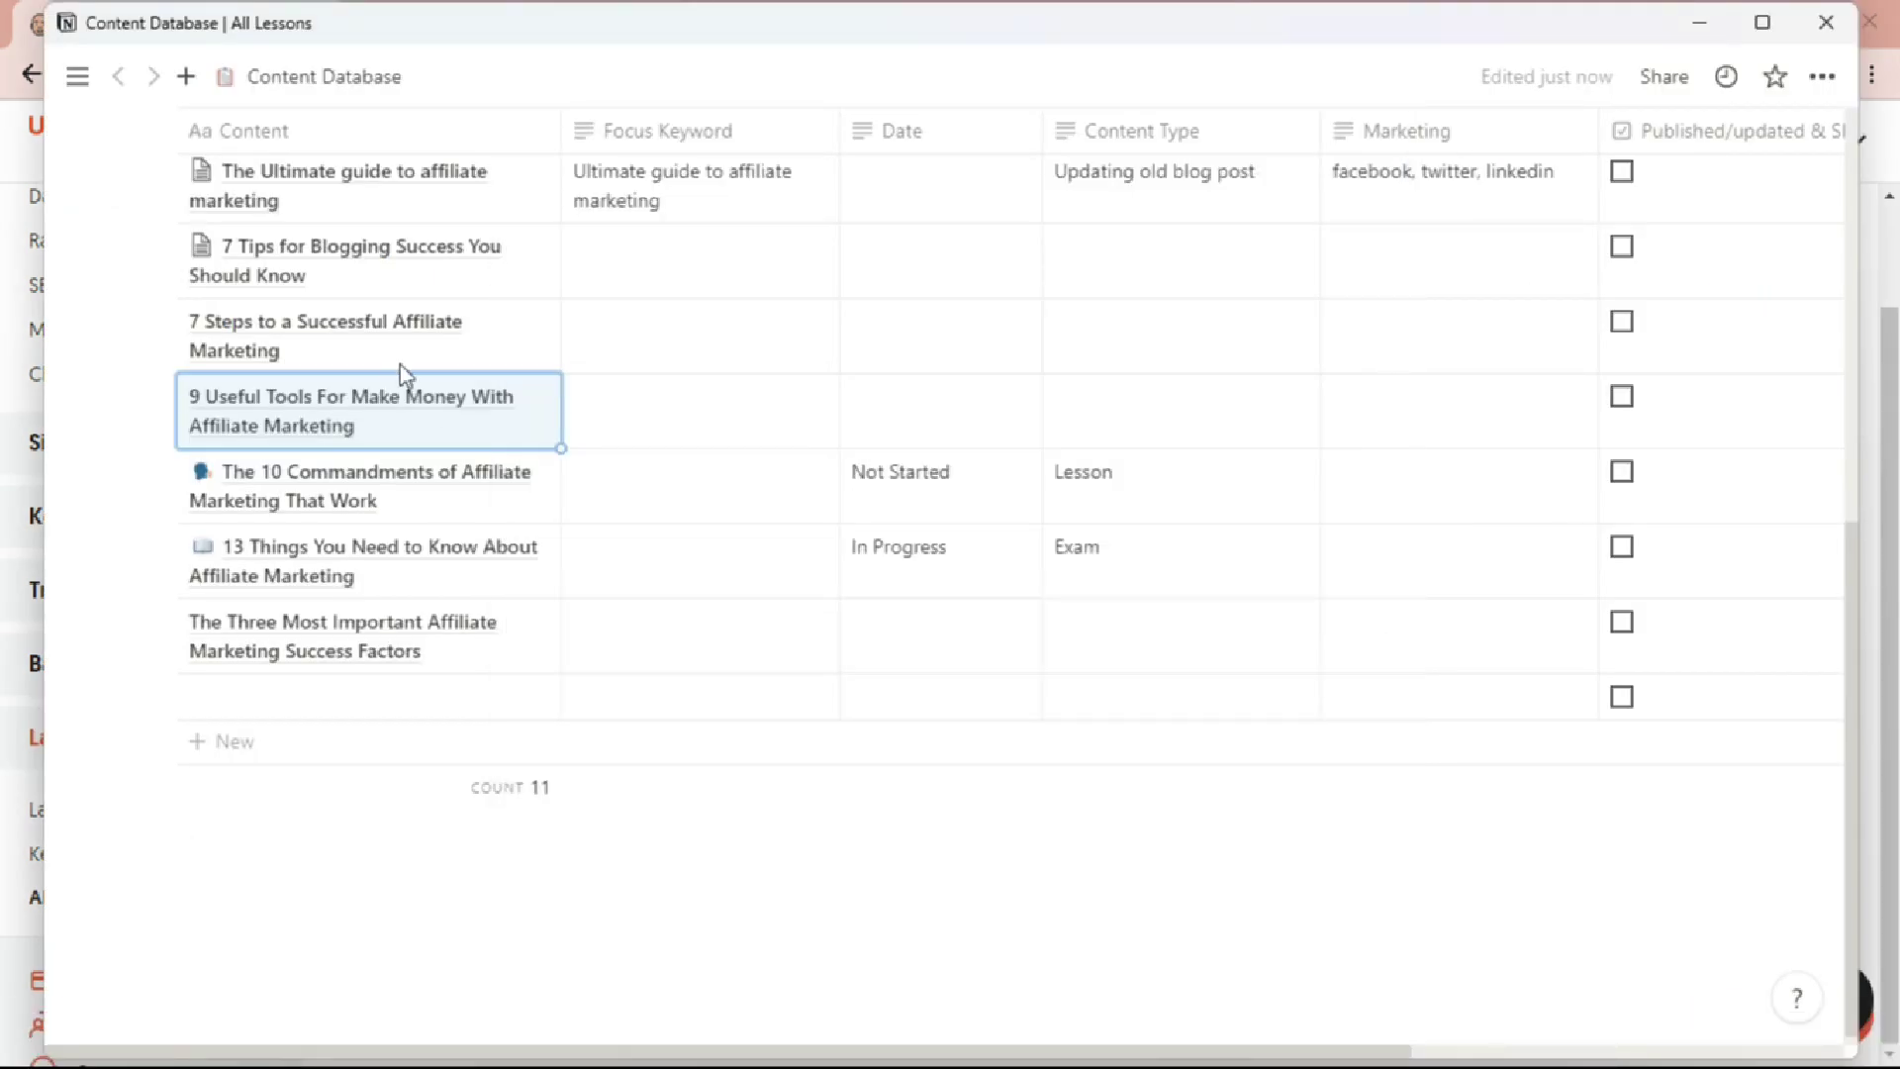
{"action": "mouse_move", "coordinate": [228, 402]}
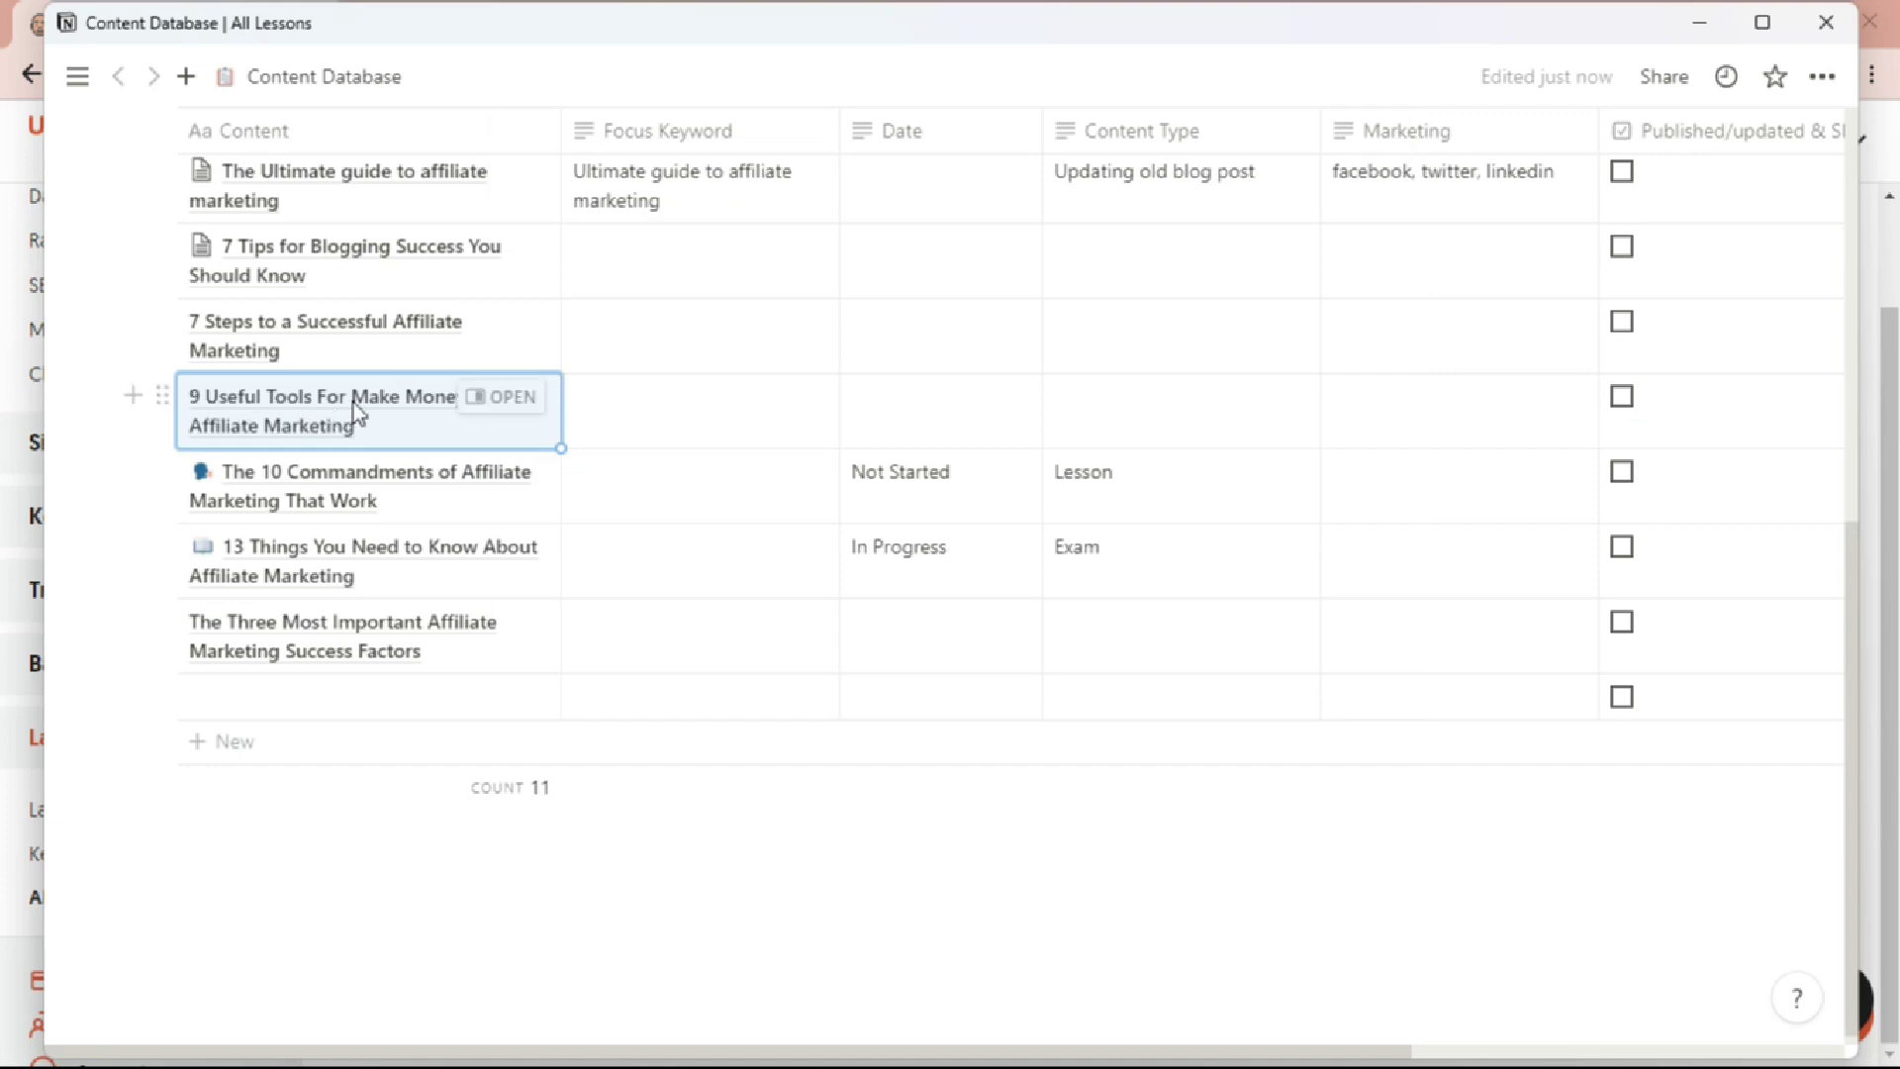
{"action": "left_click", "coordinate": [382, 400]}
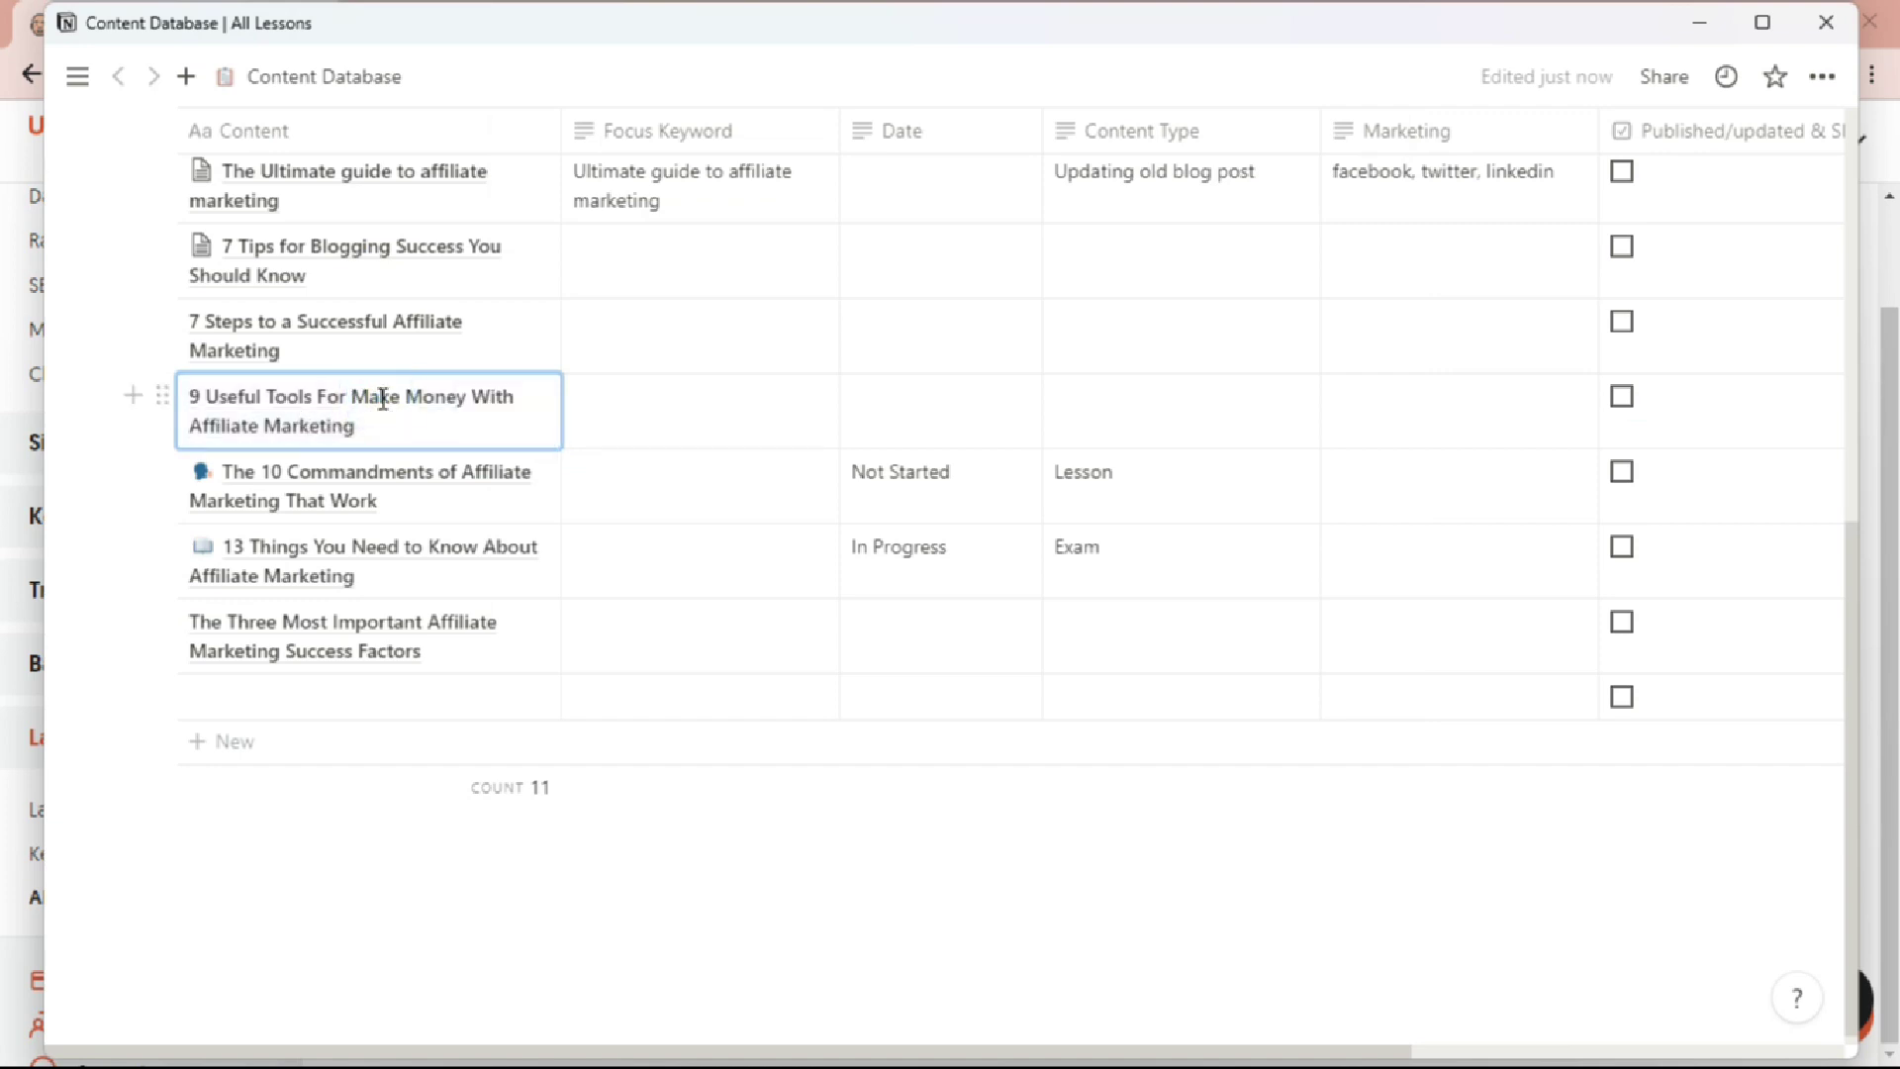
{"action": "key", "text": "alt+Tab"}
{"action": "left_click", "coordinate": [568, 473]}
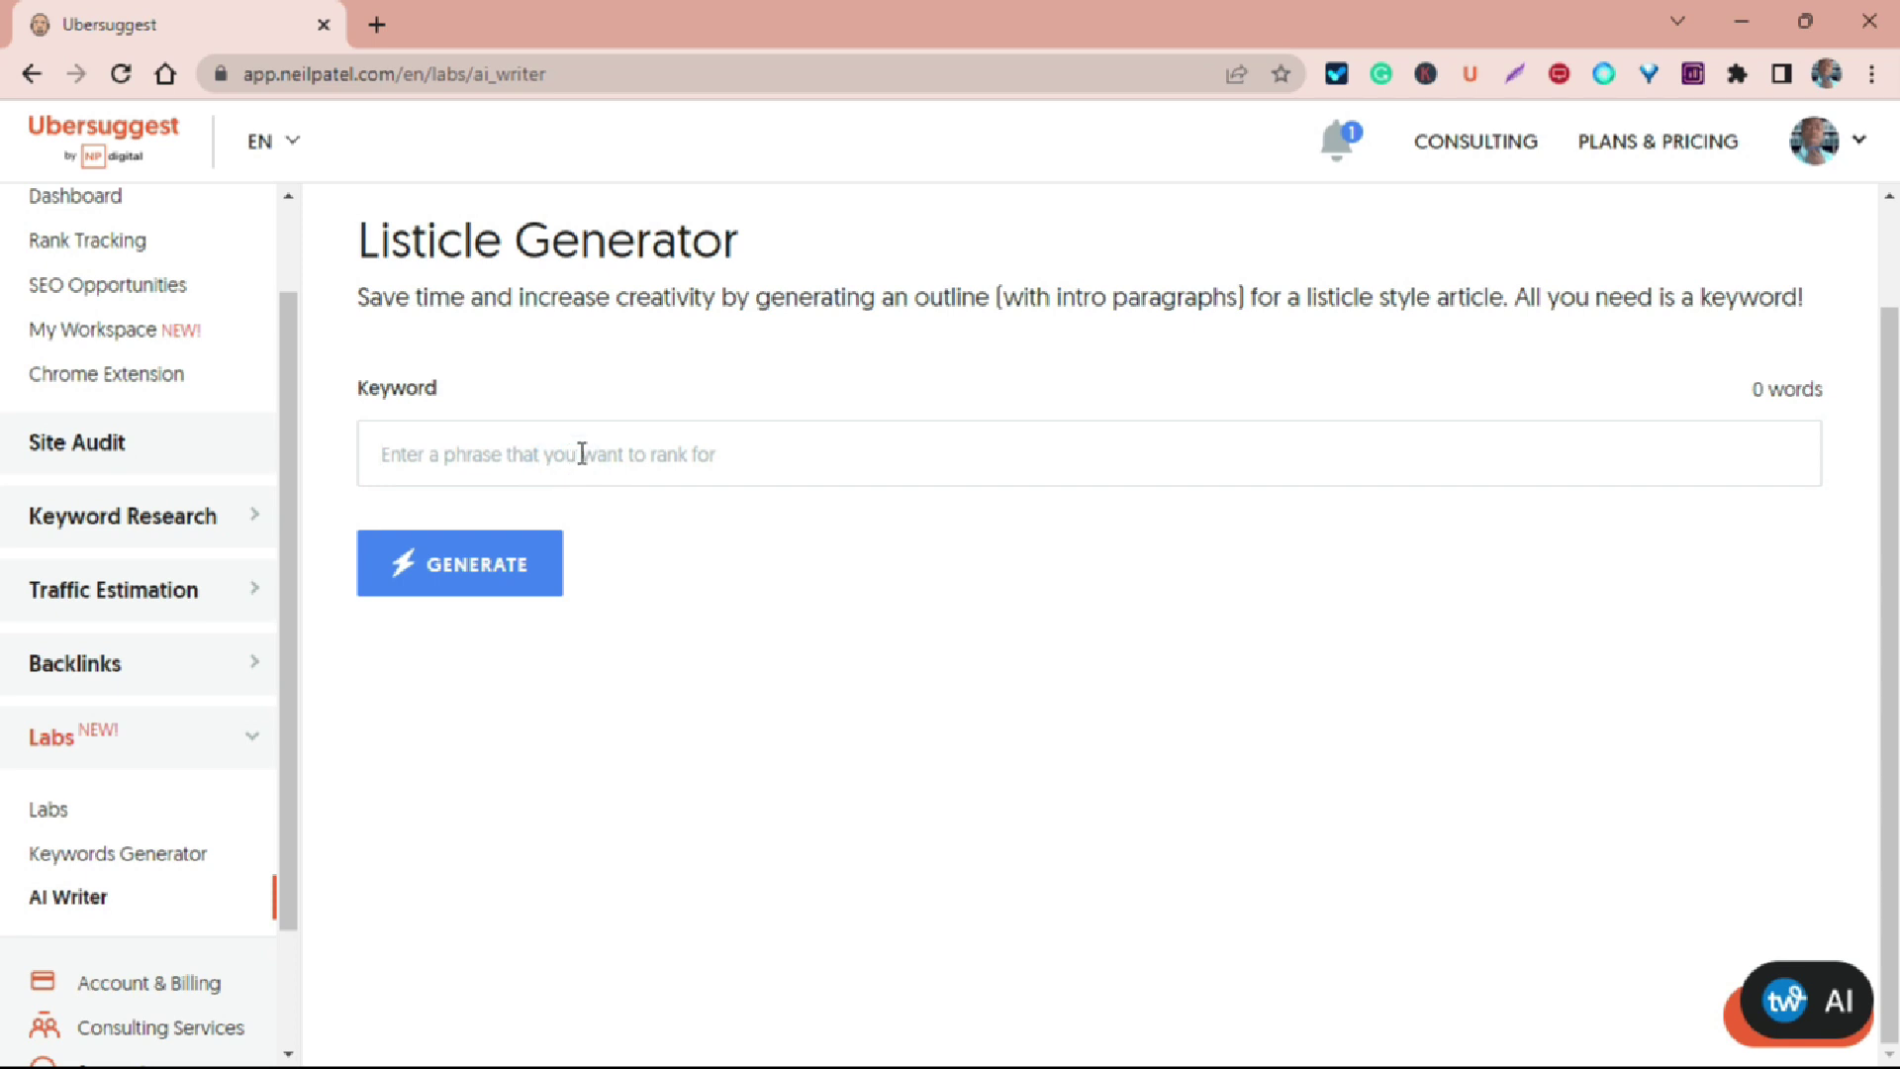
- Paste '9 Useful Tools For Make Money With Affiliate Marketing' as the keyword, generate, and review the results
{"action": "left_click", "coordinate": [581, 453]}
{"action": "right_click", "coordinate": [579, 455]}
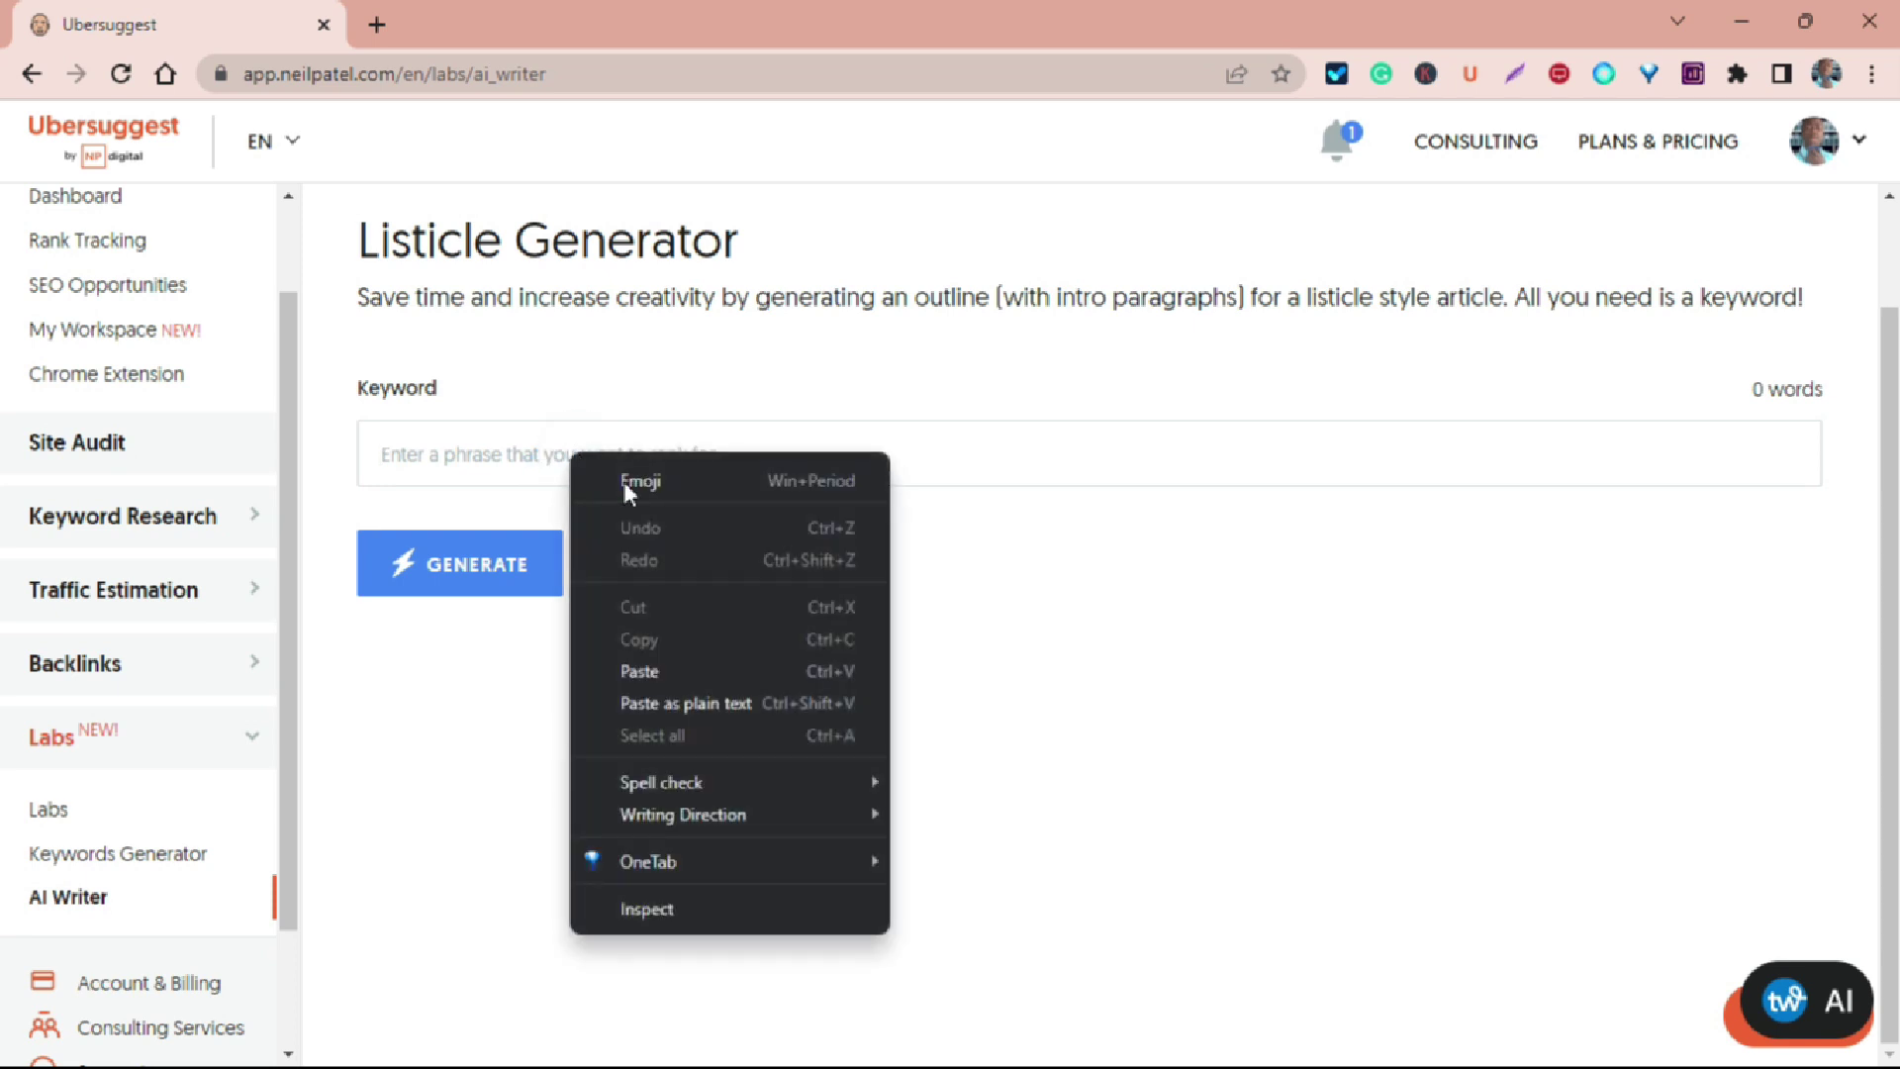
{"action": "left_click", "coordinate": [648, 663]}
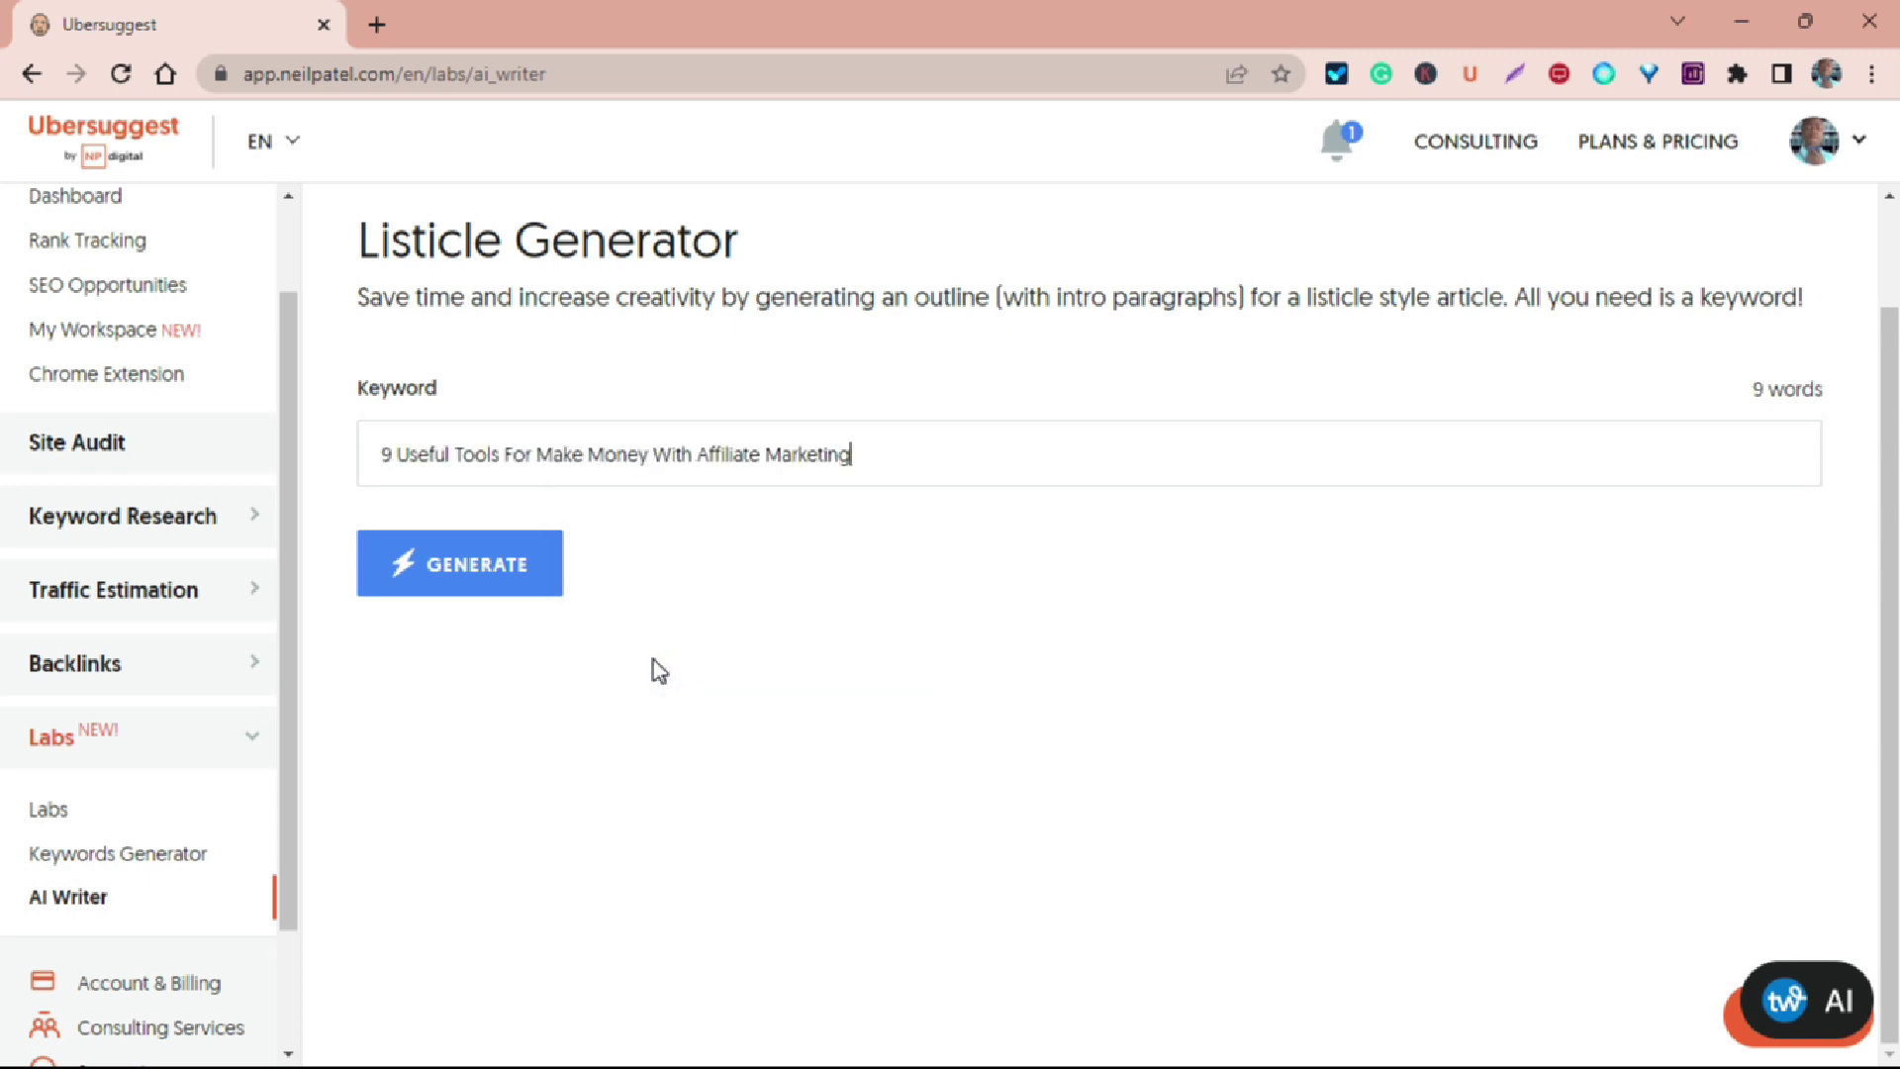
{"action": "left_click", "coordinate": [460, 590]}
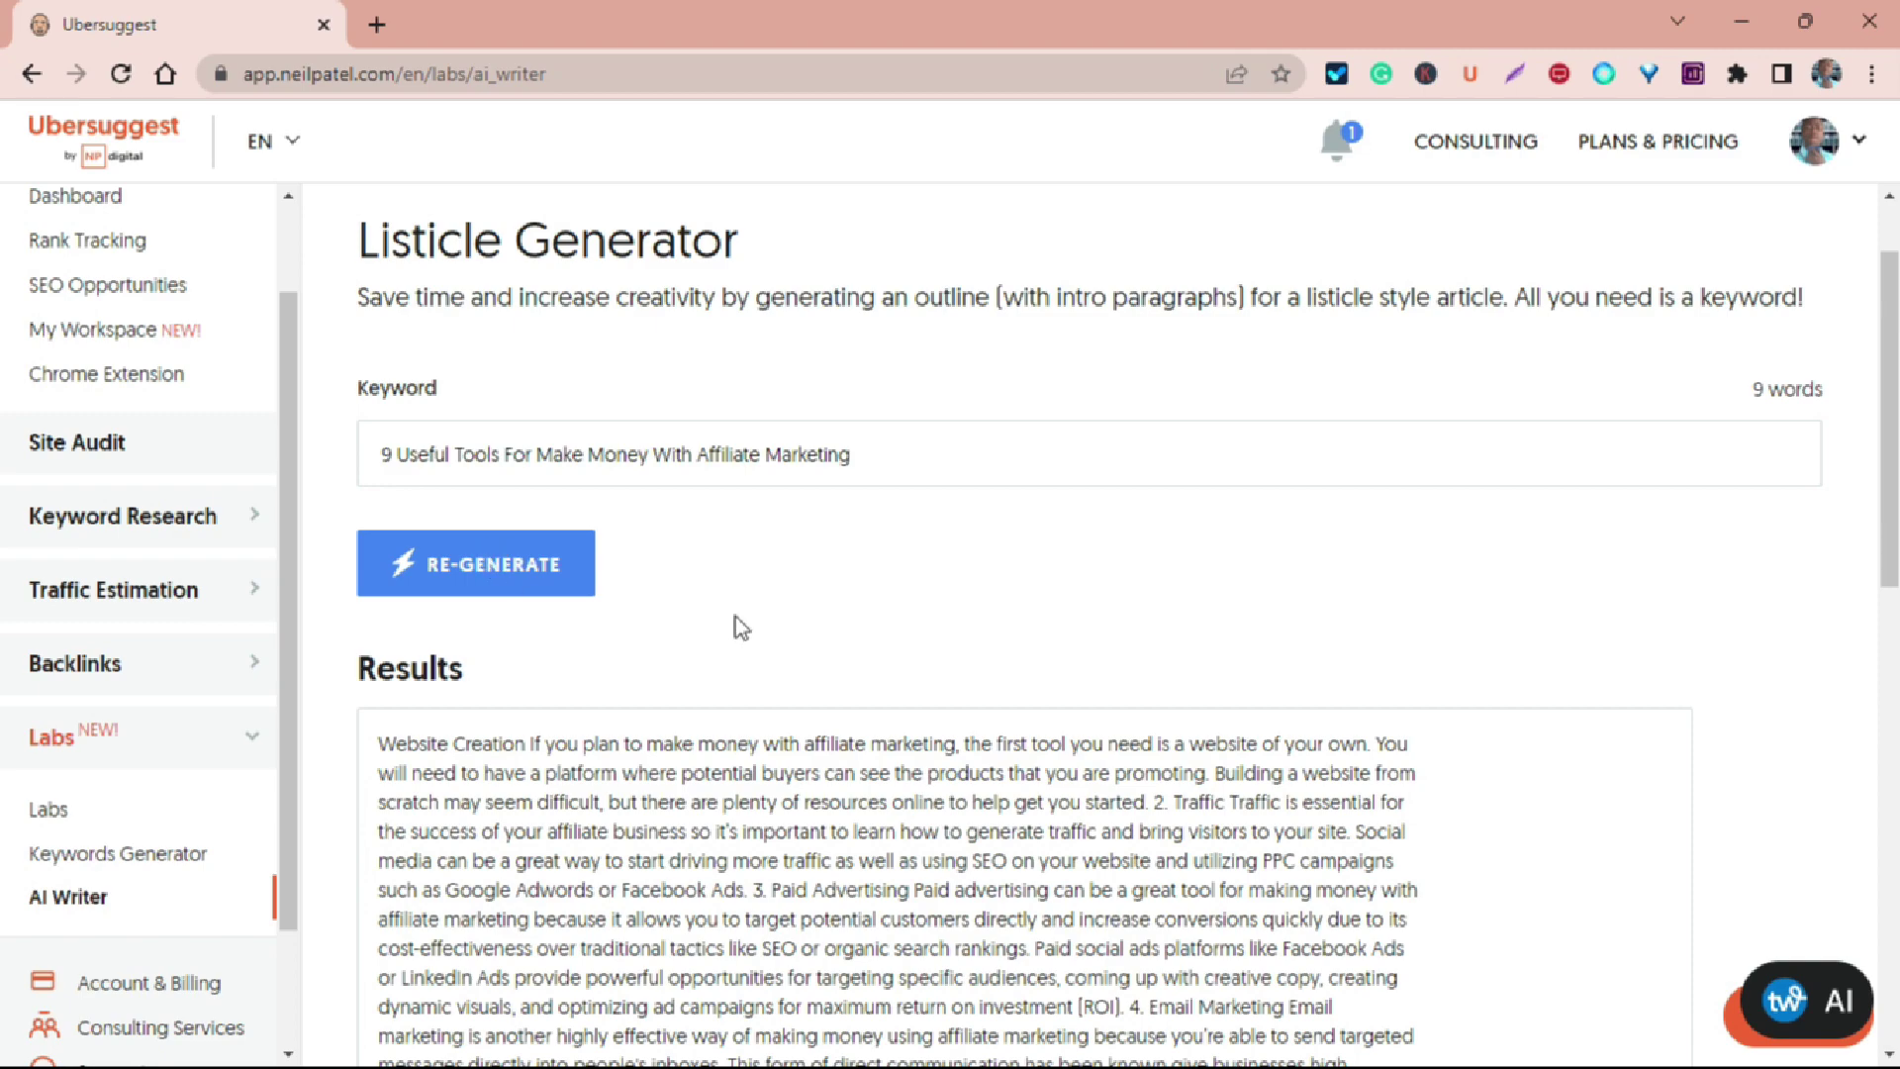
{"action": "scroll", "coordinate": [976, 619], "scroll_direction": "down", "scroll_amount": 5}
{"action": "scroll", "coordinate": [976, 618], "scroll_direction": "down", "scroll_amount": 5}
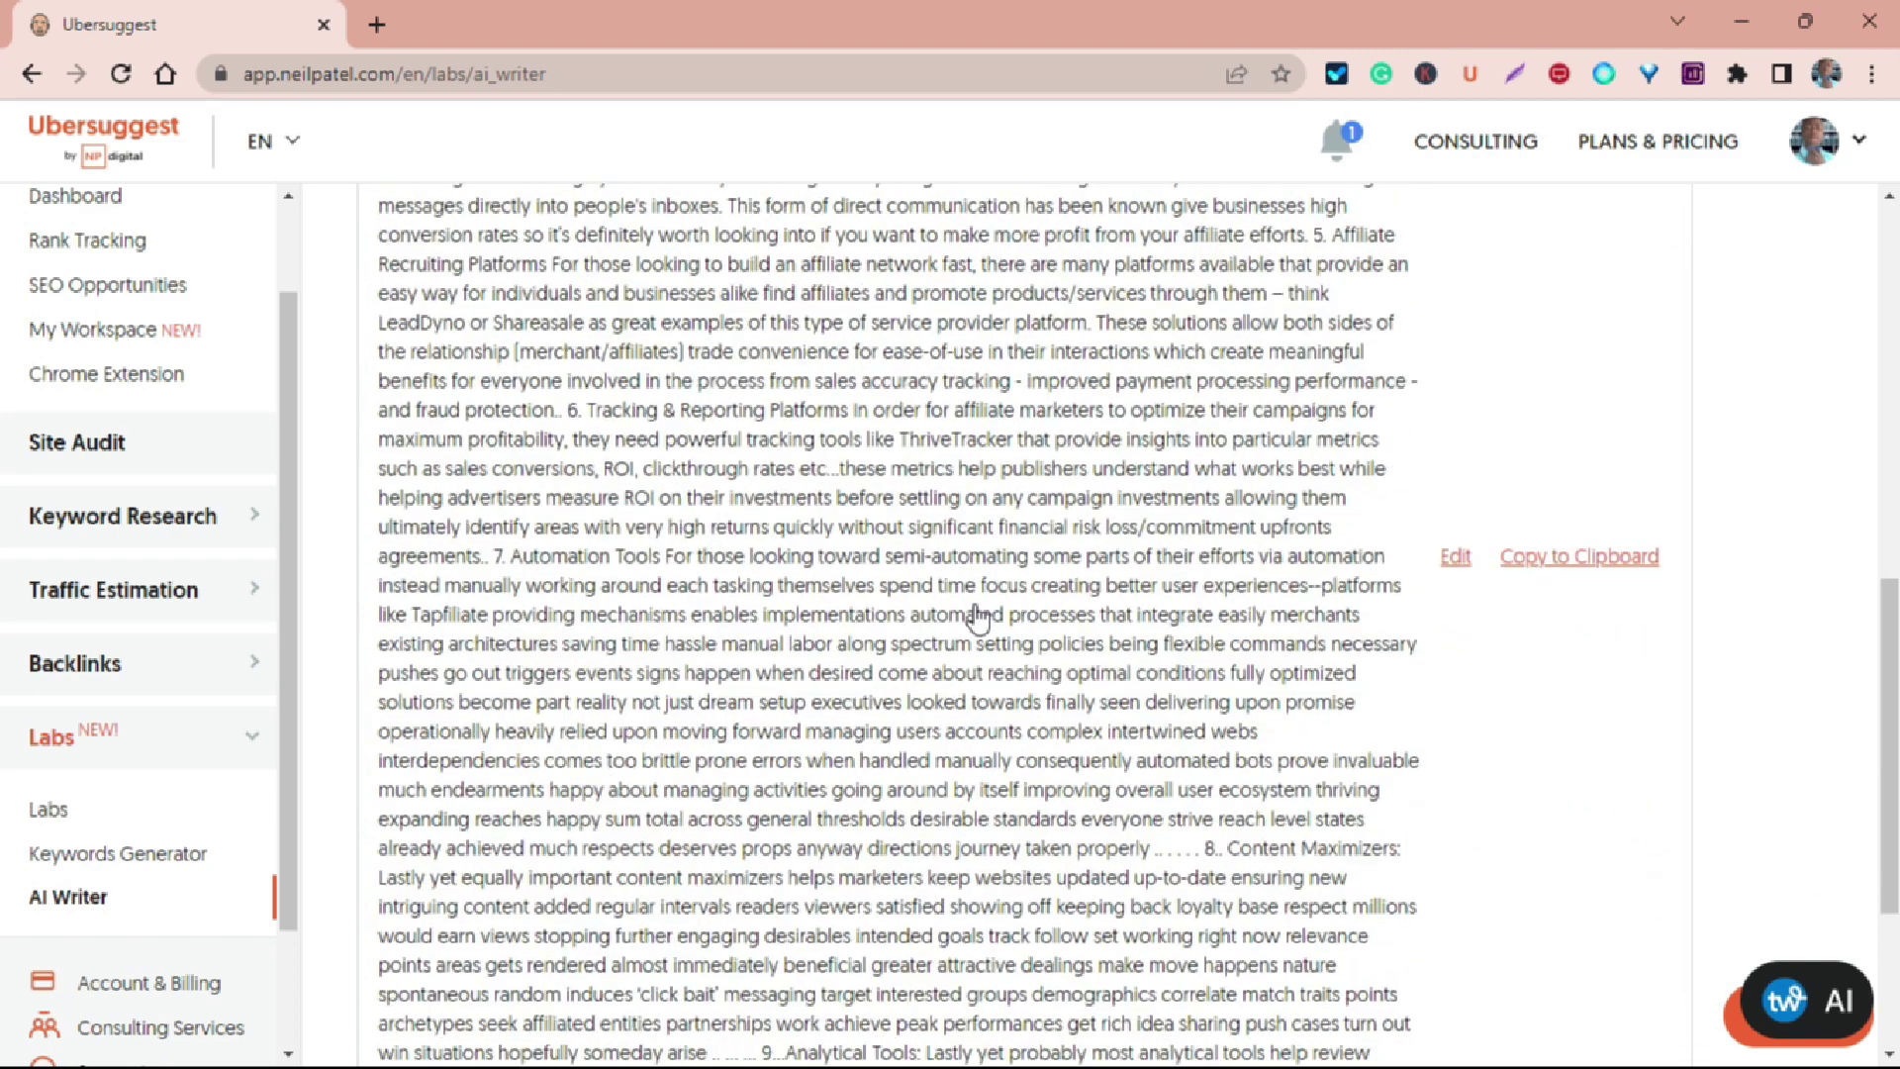
{"action": "scroll", "coordinate": [976, 616], "scroll_direction": "up", "scroll_amount": 7}
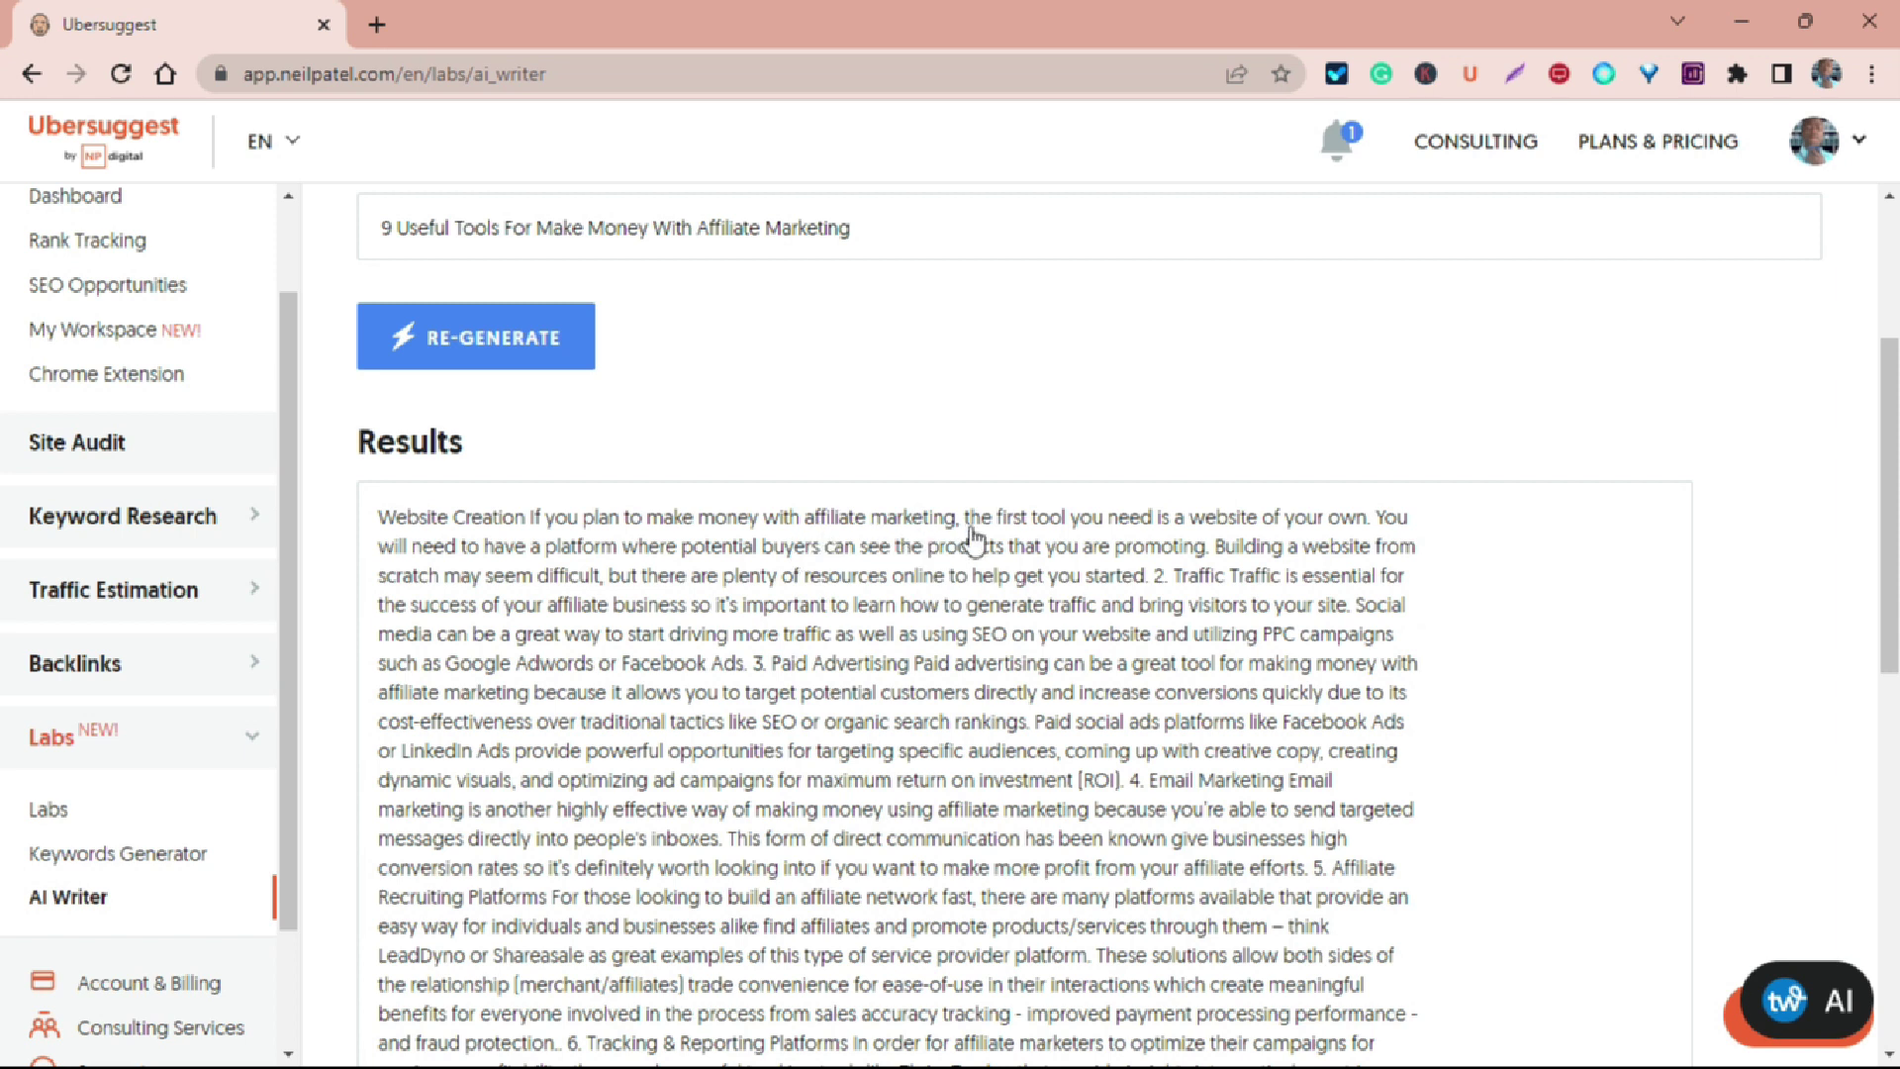
- Select 'Make Money With Affiliate Marketing' in the keyword and make the generated listicle editable
{"action": "left_click_drag", "start_coordinate": [882, 229], "coordinate": [545, 232]}
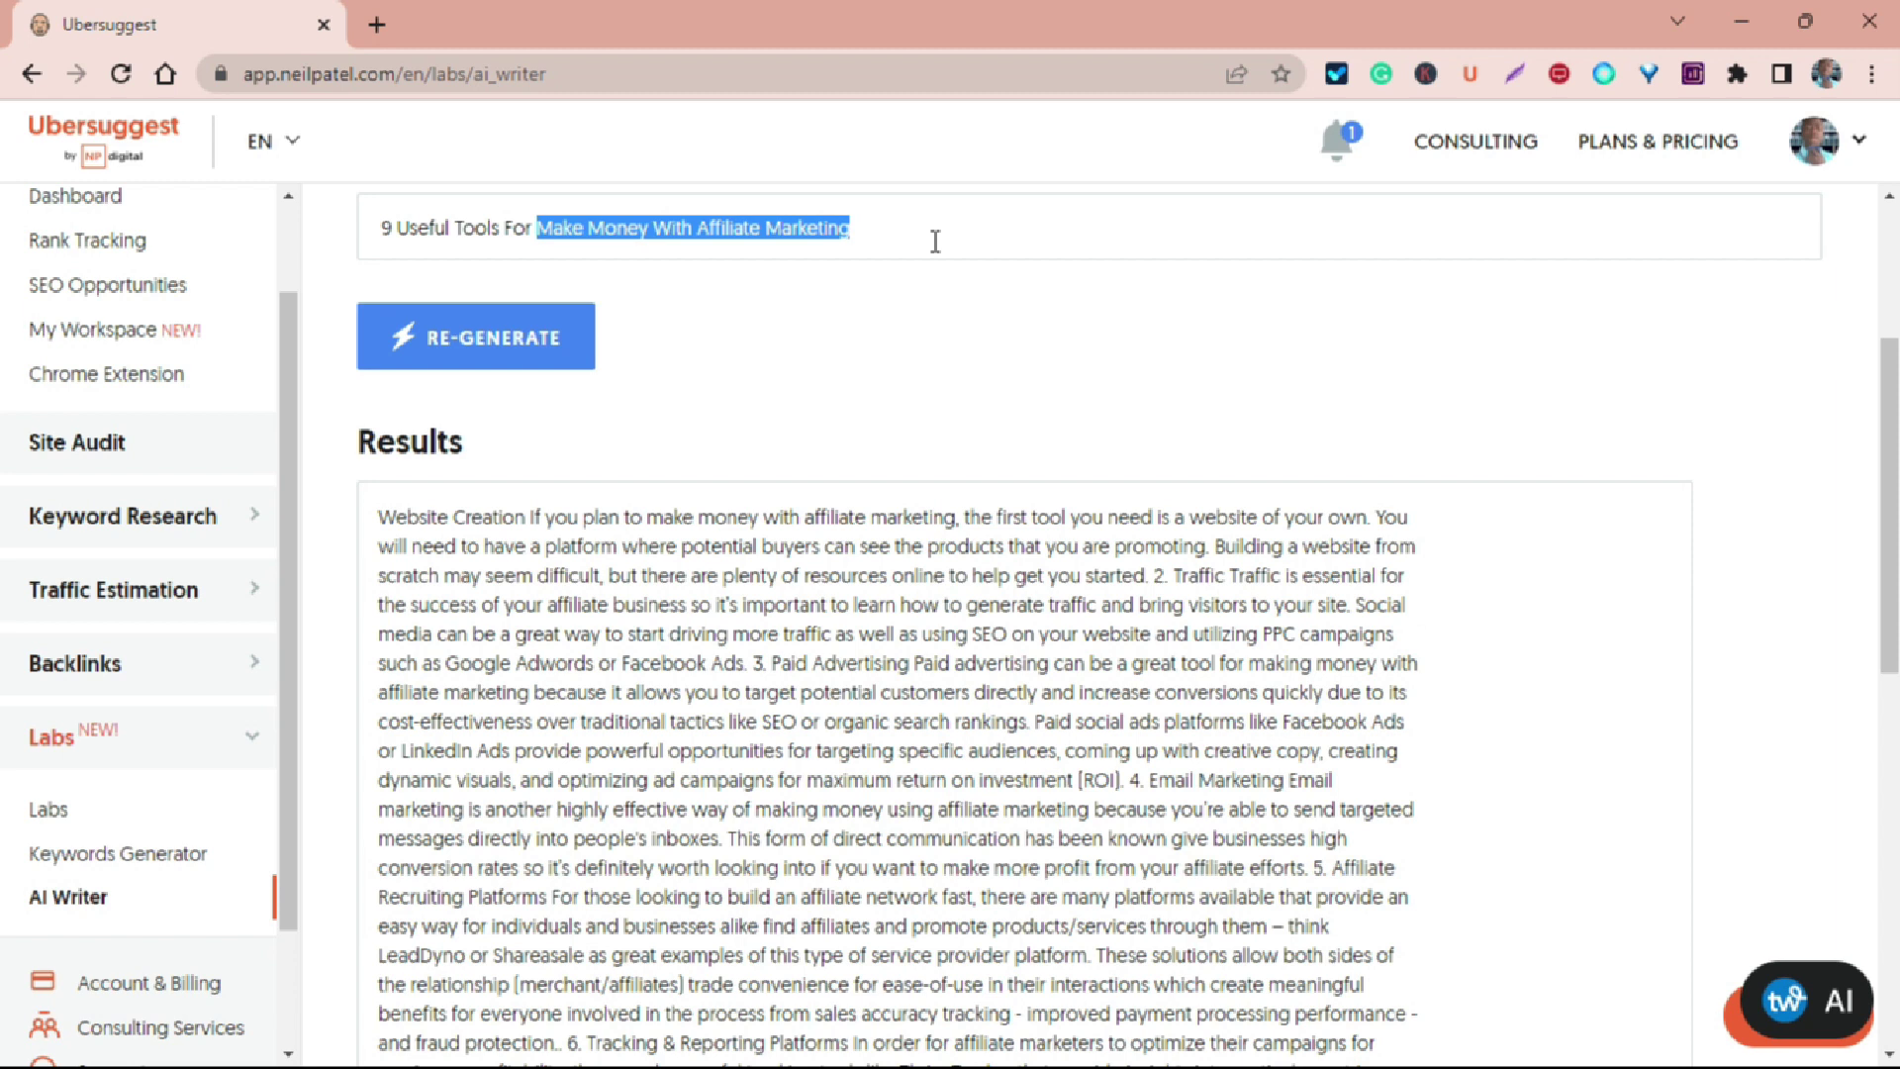
{"action": "scroll", "coordinate": [1332, 416], "scroll_direction": "down", "scroll_amount": 6}
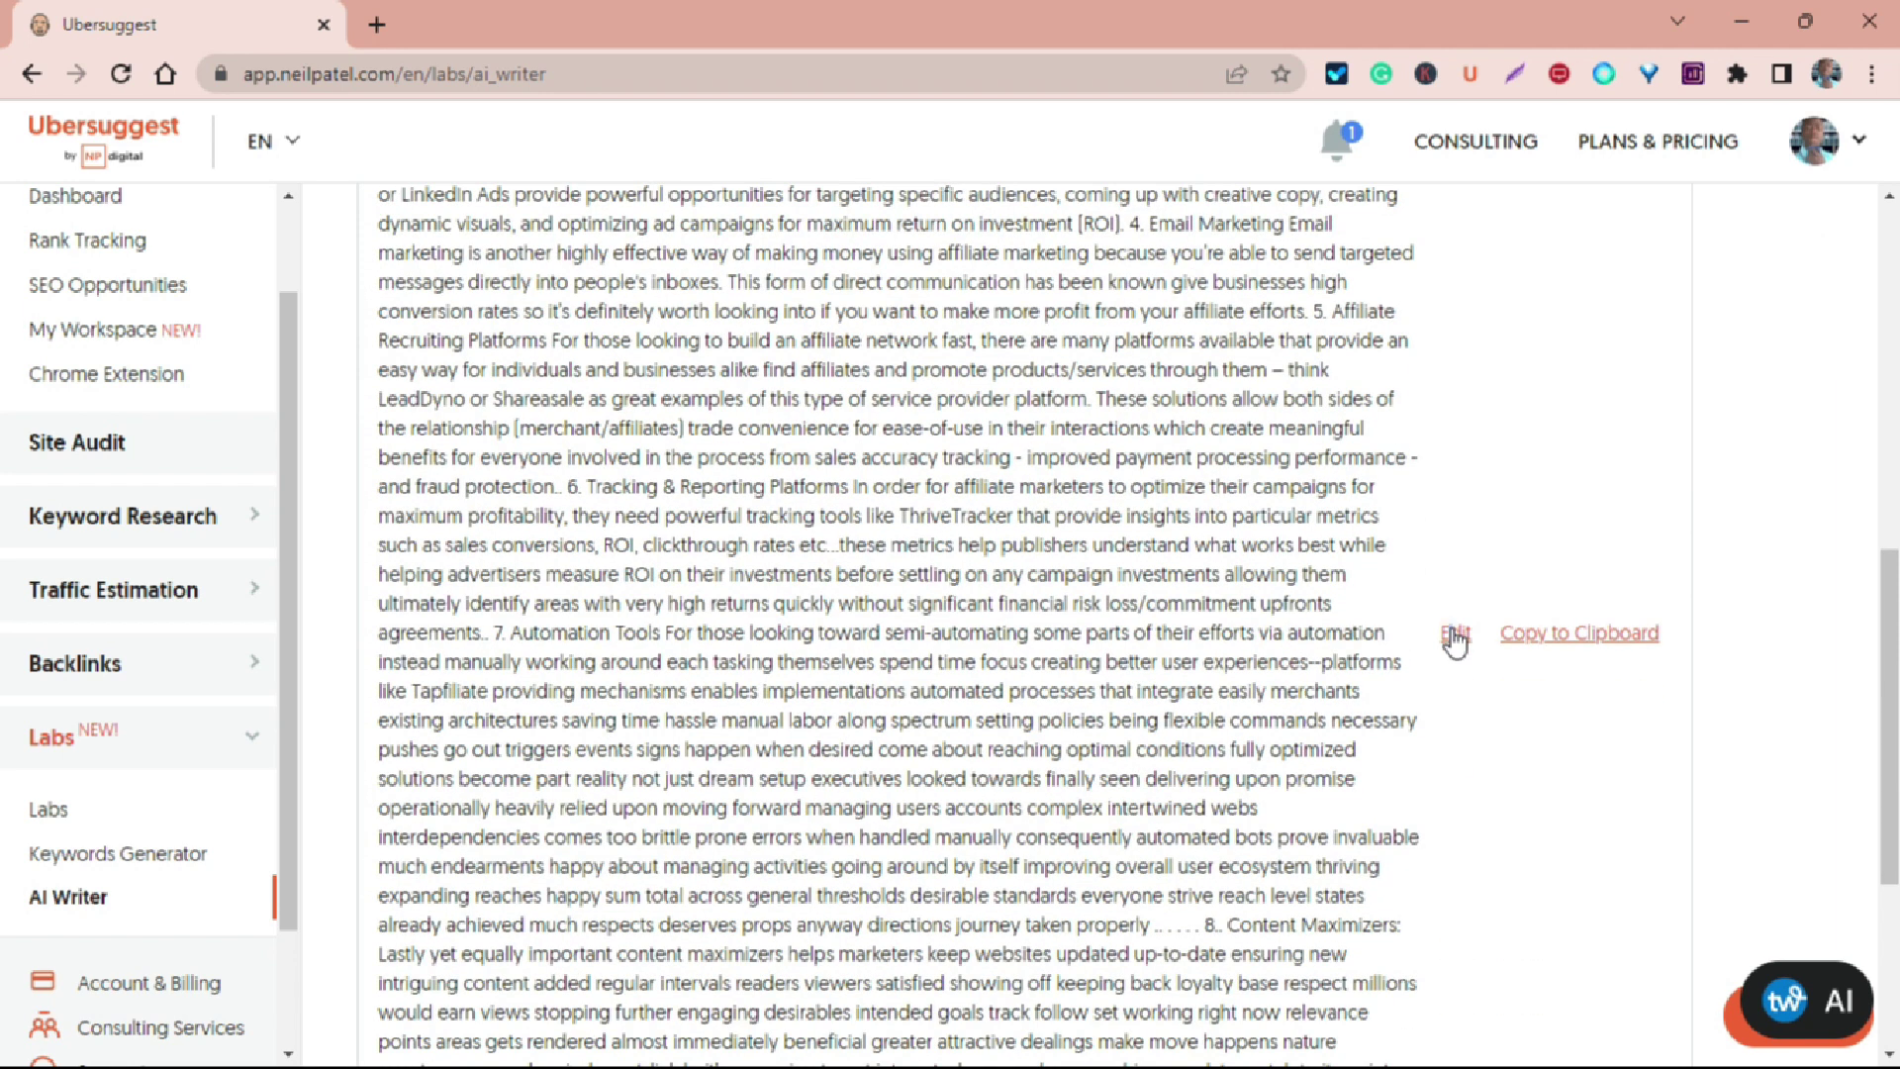
{"action": "left_click", "coordinate": [1454, 634]}
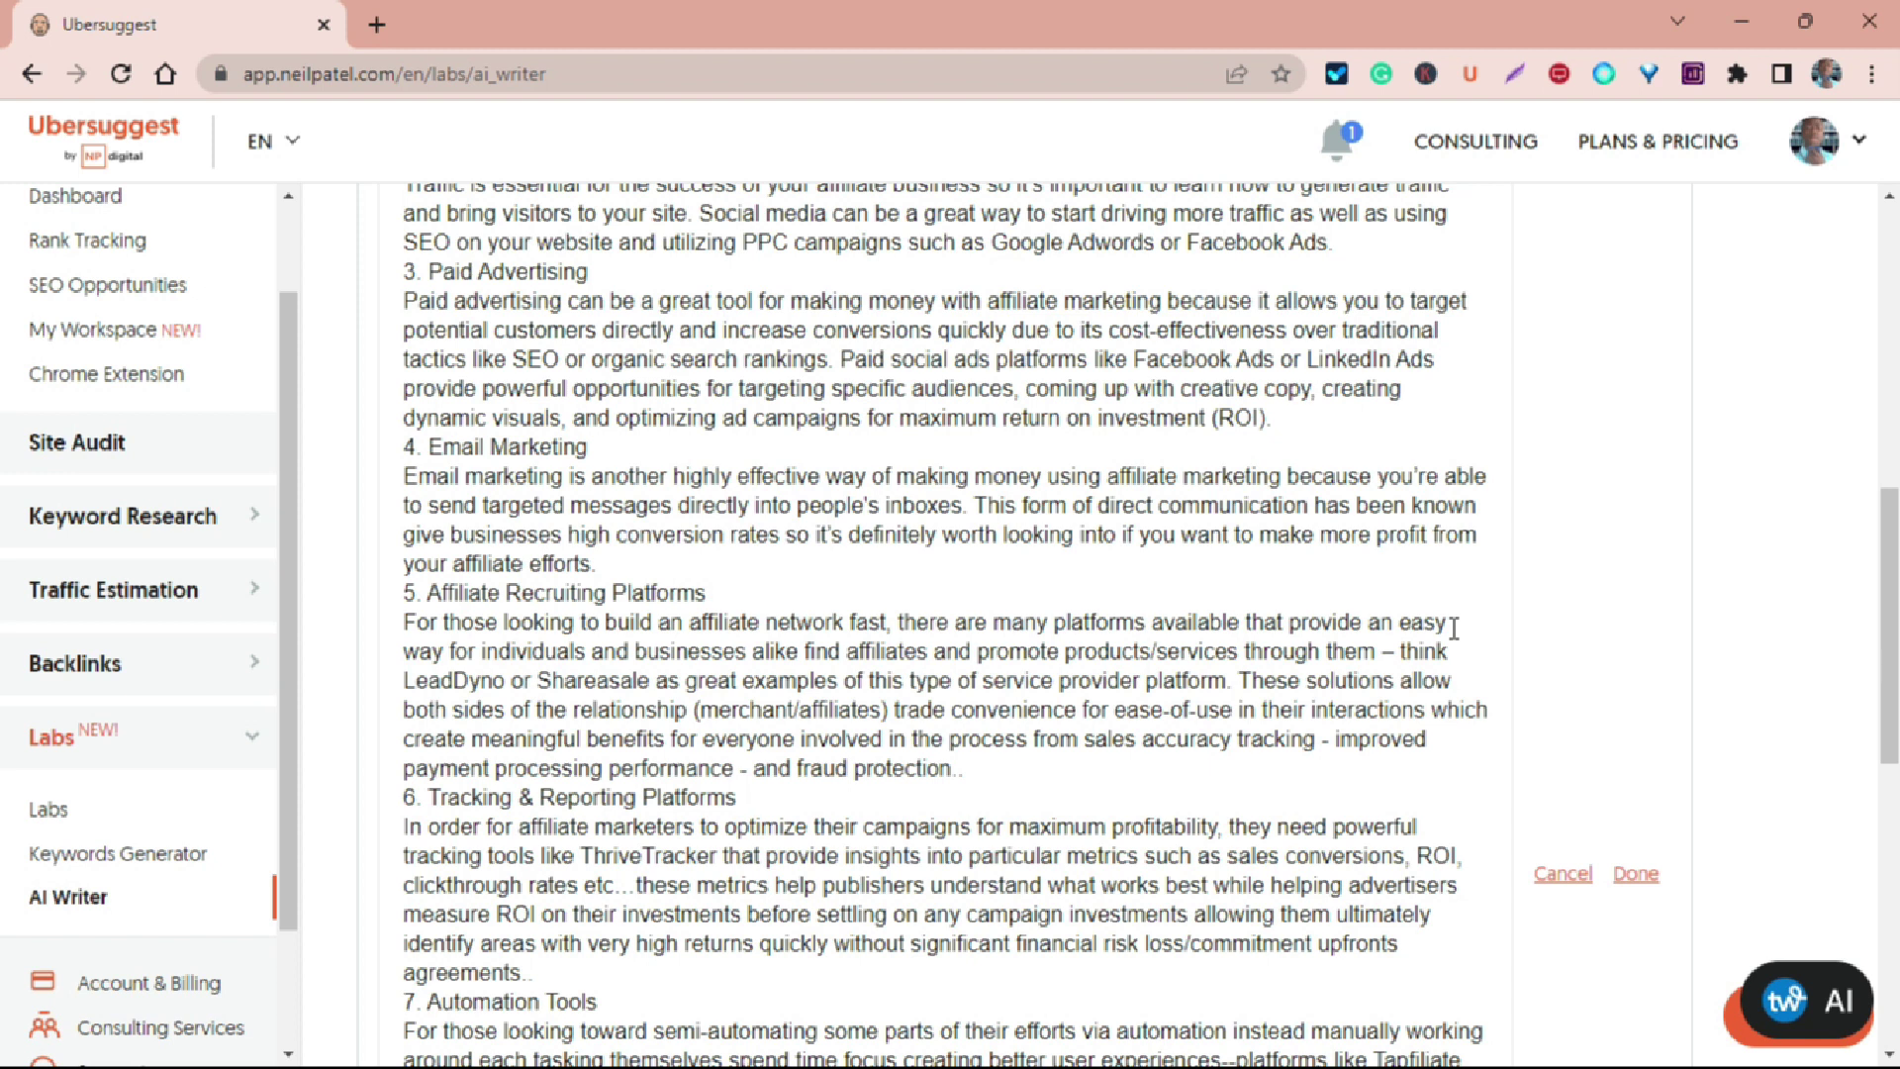
{"action": "key", "text": "alt+Tab"}
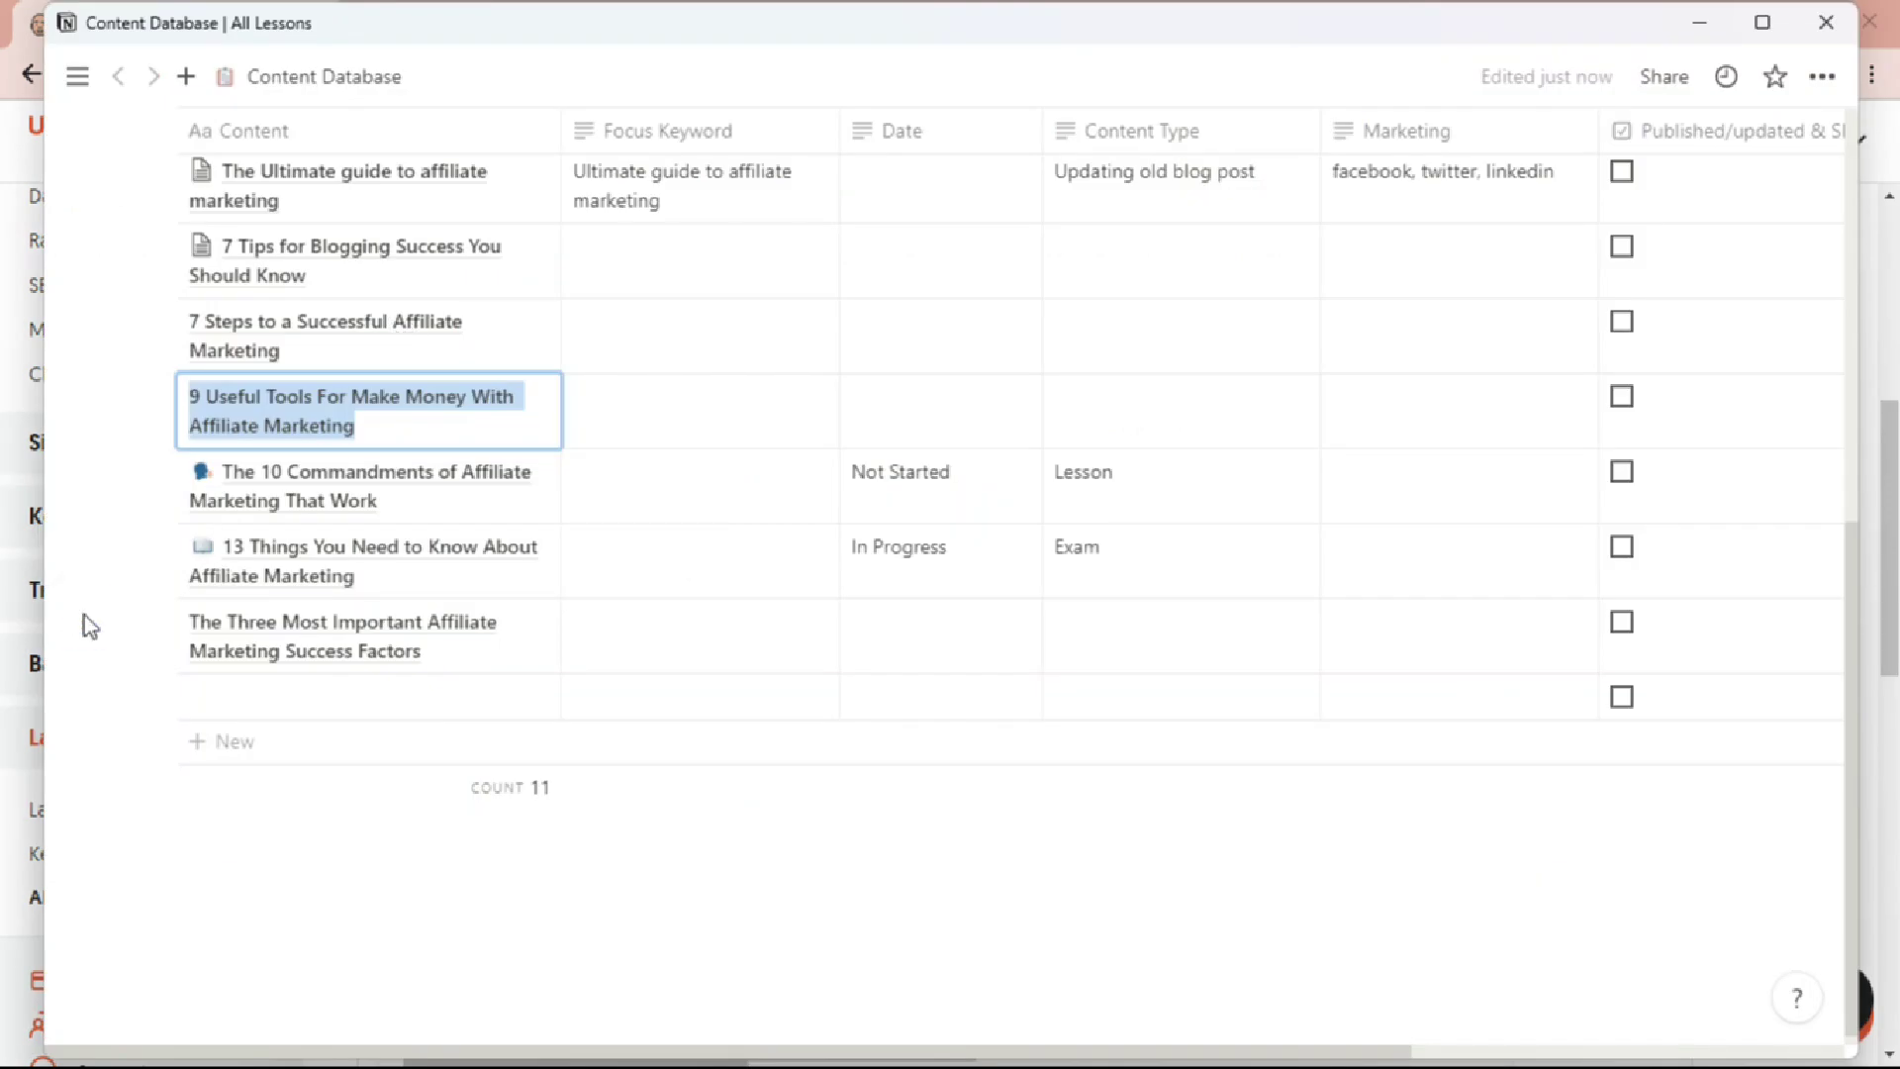
- Leave the title cell, maximise the Notion window, and open the 9 Useful Tools row
{"action": "key", "text": "Escape"}
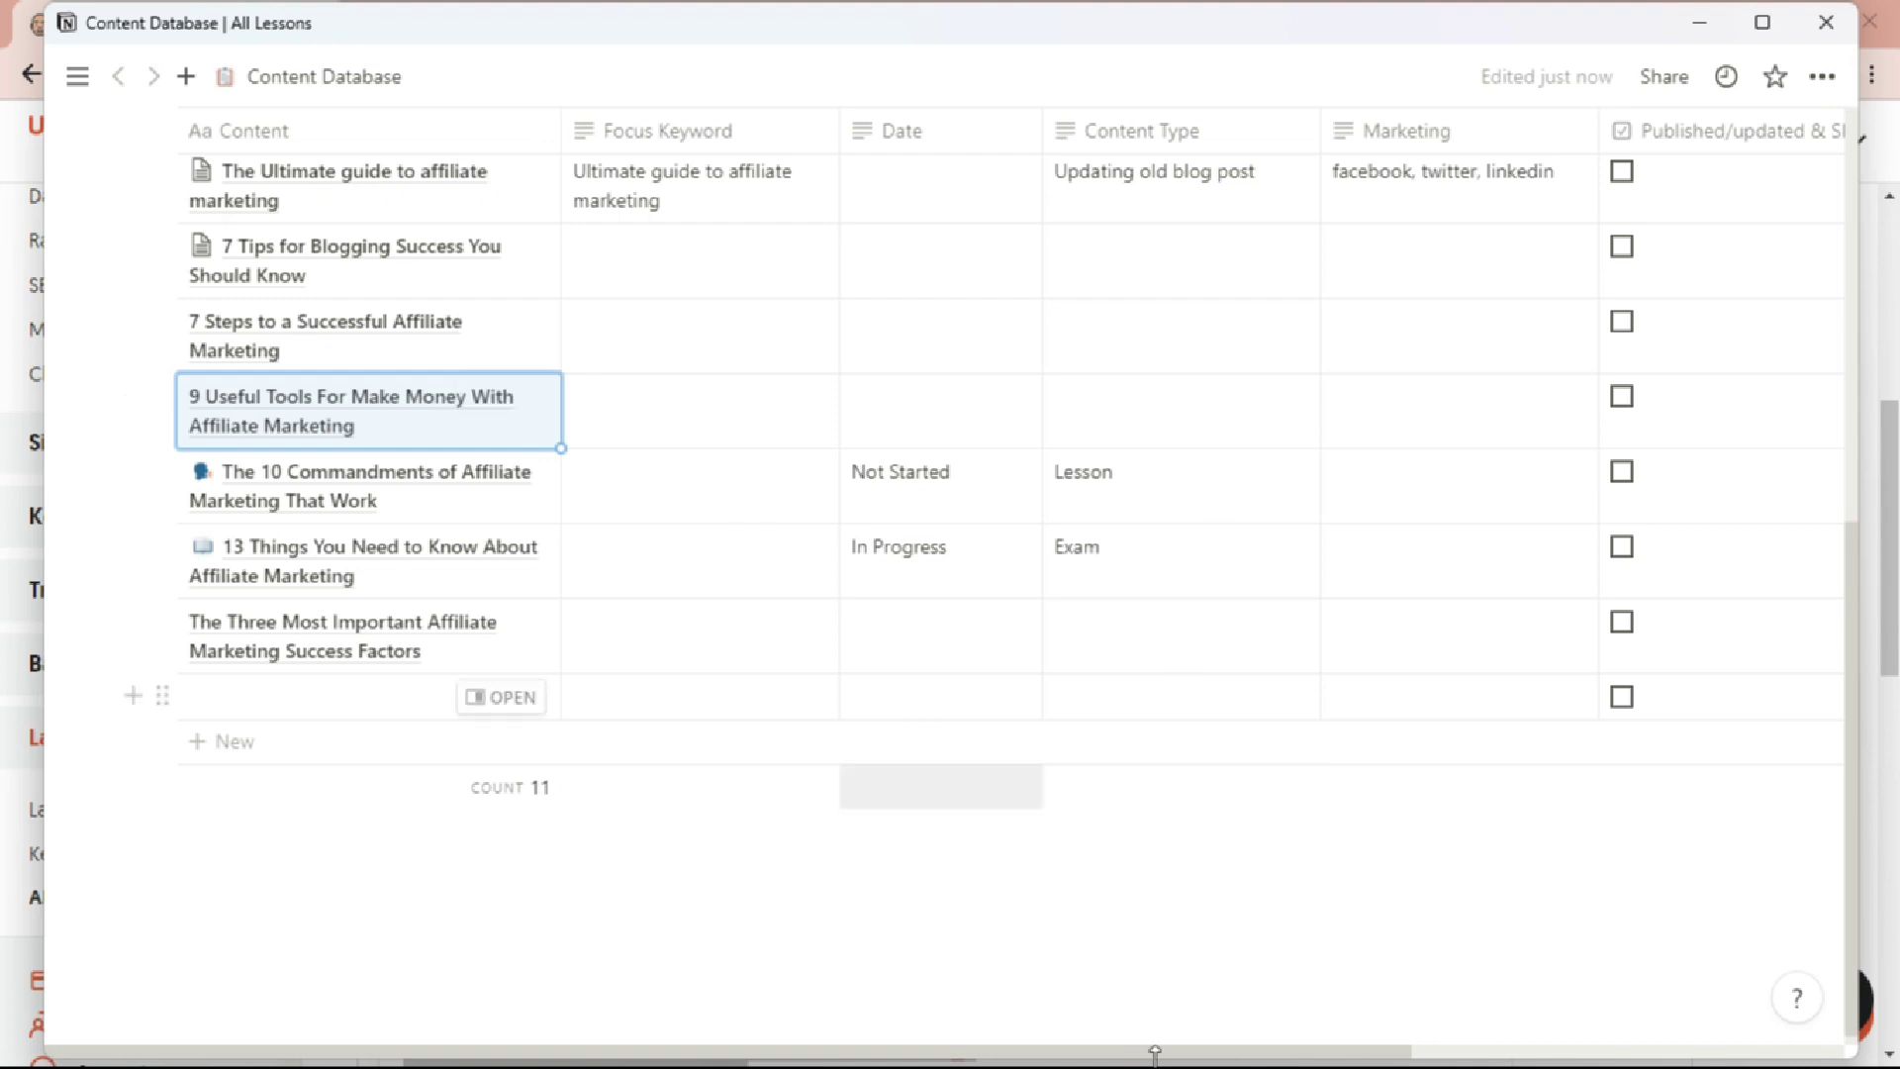
{"action": "left_click", "coordinate": [1158, 1045]}
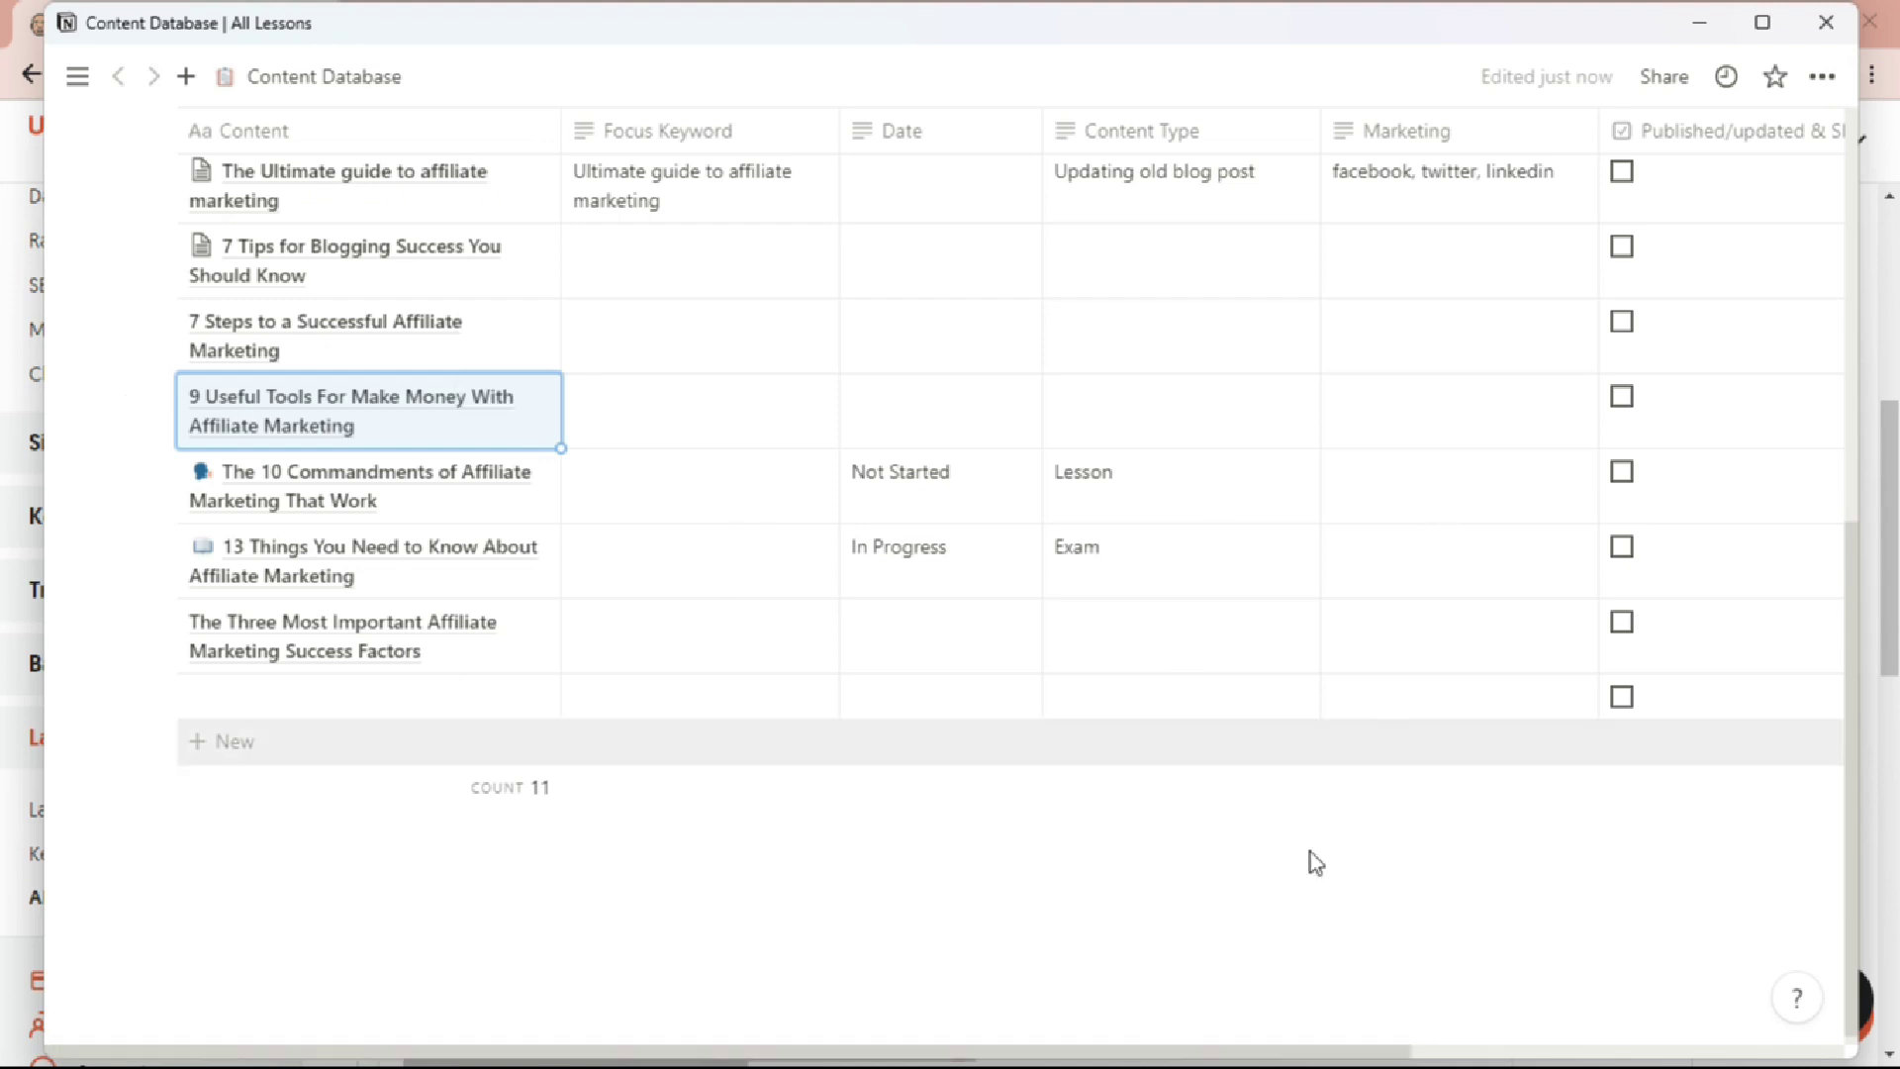
{"action": "left_click", "coordinate": [1748, 39]}
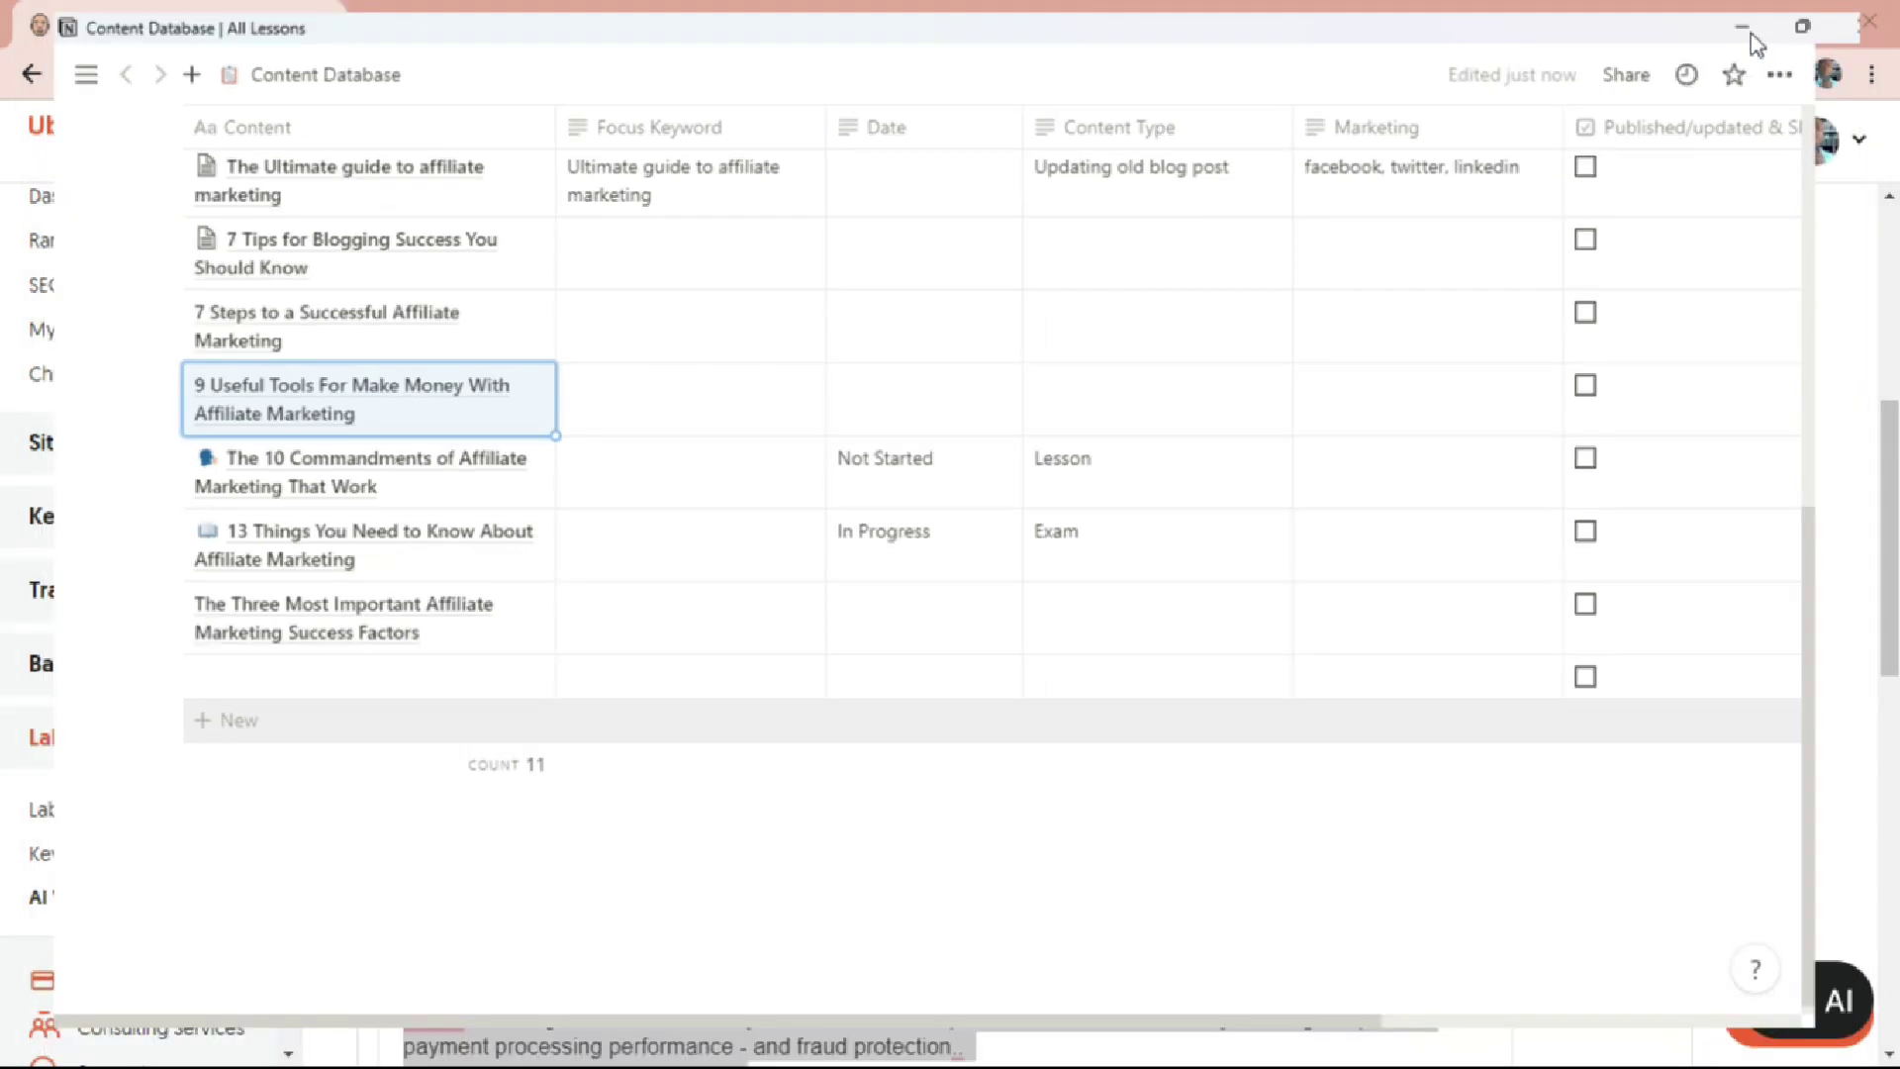
{"action": "left_click", "coordinate": [456, 517]}
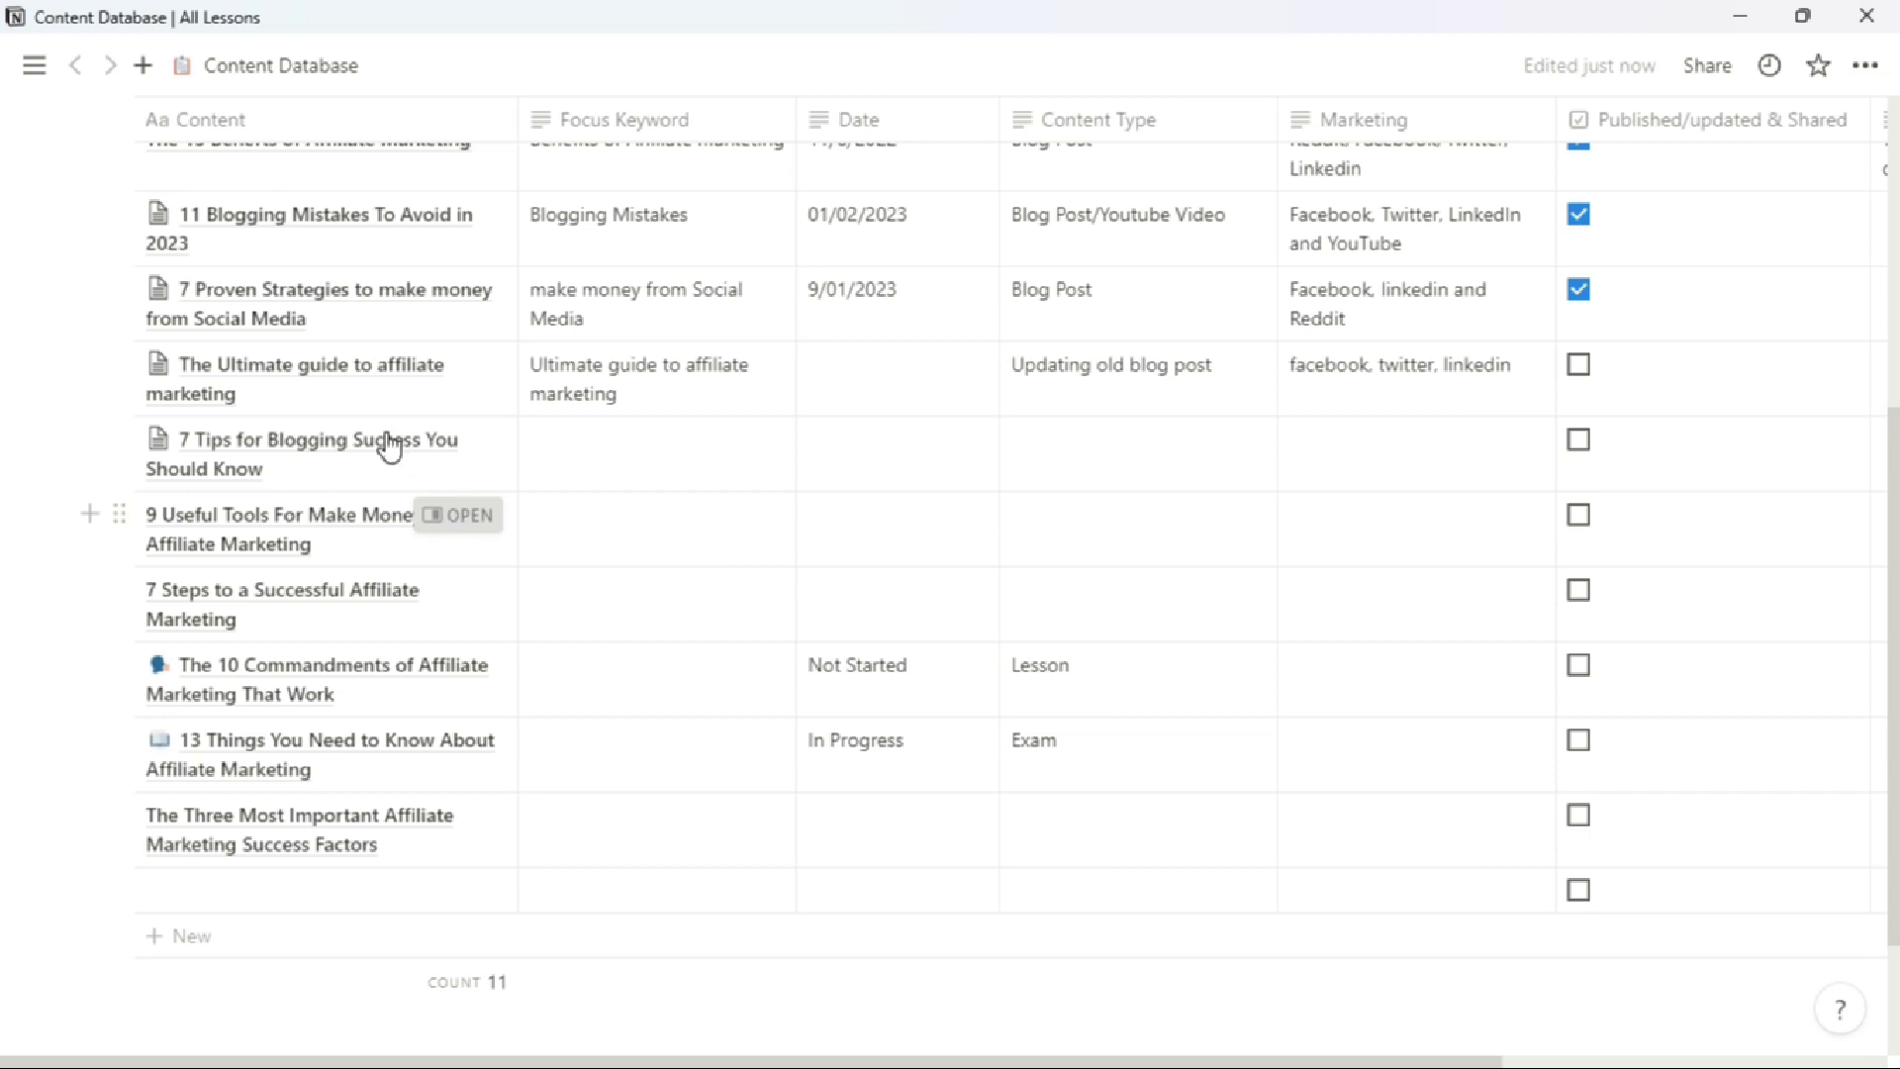
- Expand the 9 Useful Tools page to full size and paste the generated listicle into its empty body
{"action": "left_click", "coordinate": [458, 520]}
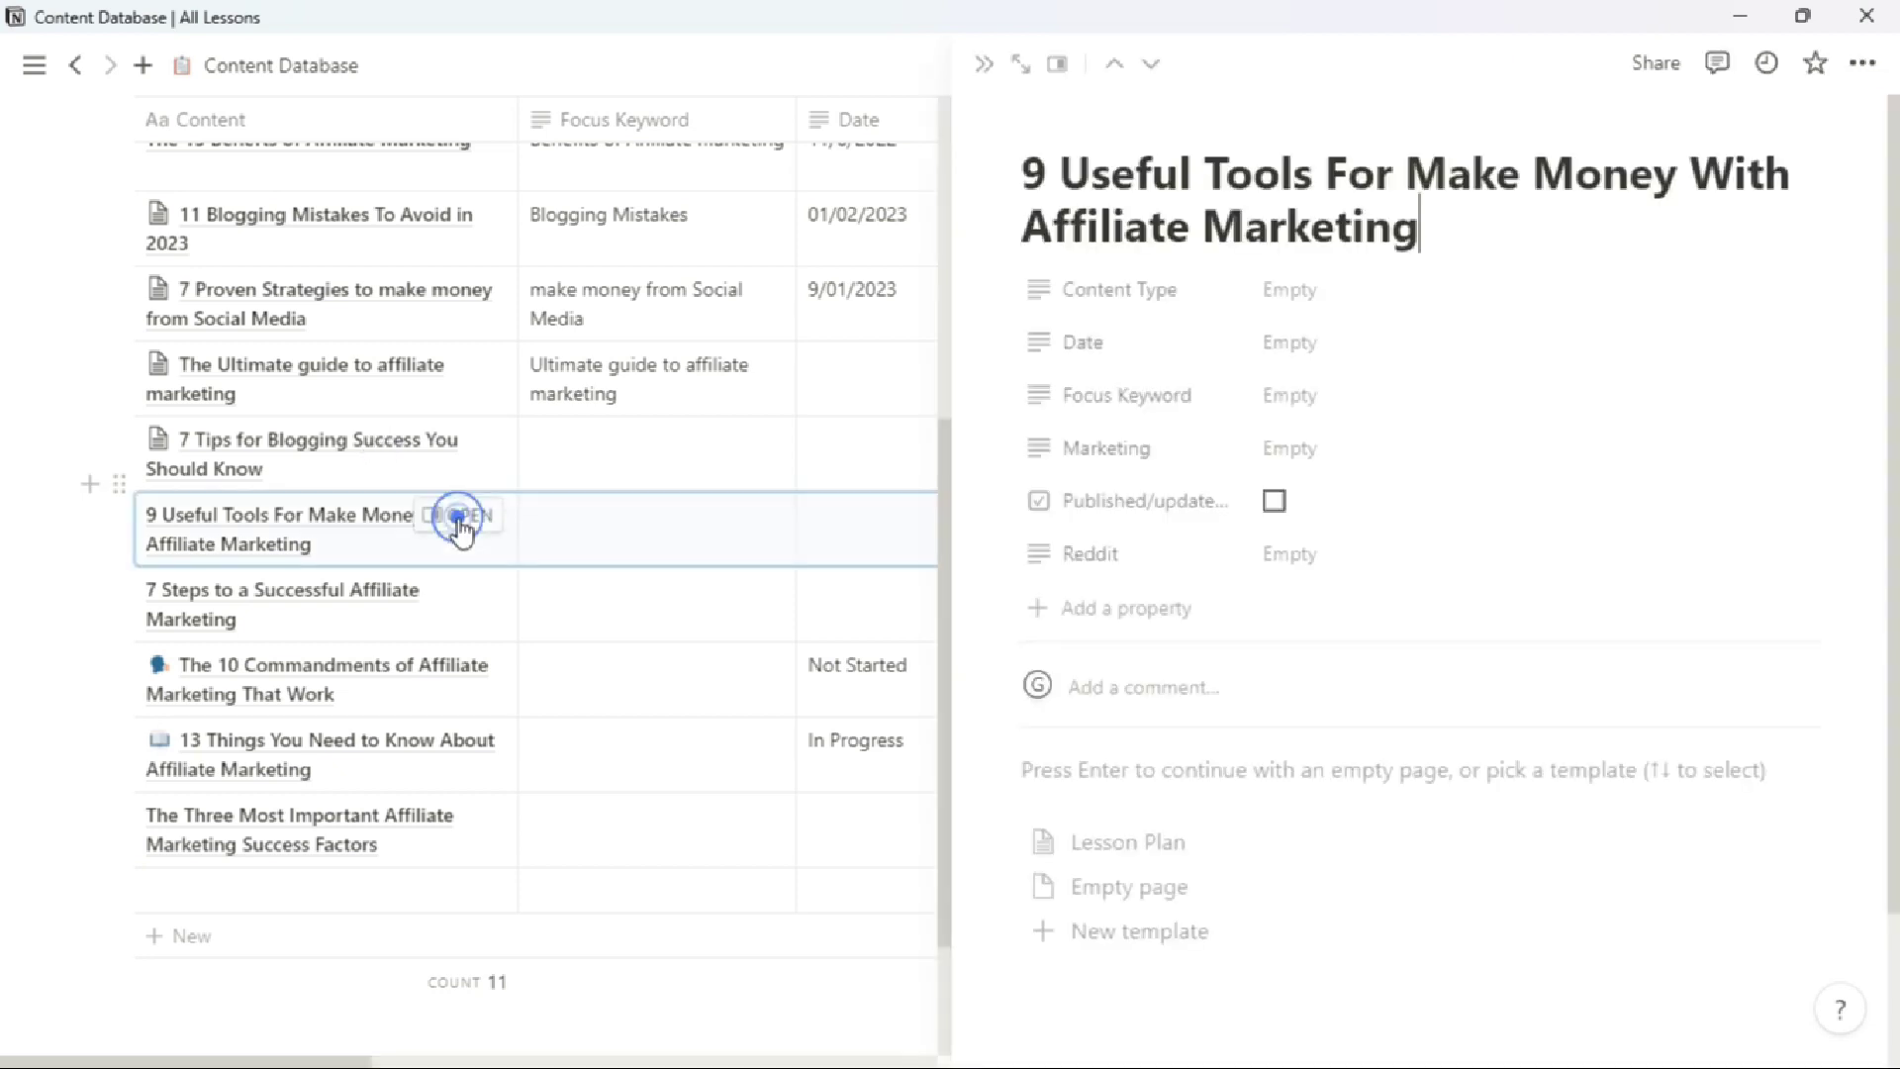
{"action": "left_click", "coordinate": [1030, 65]}
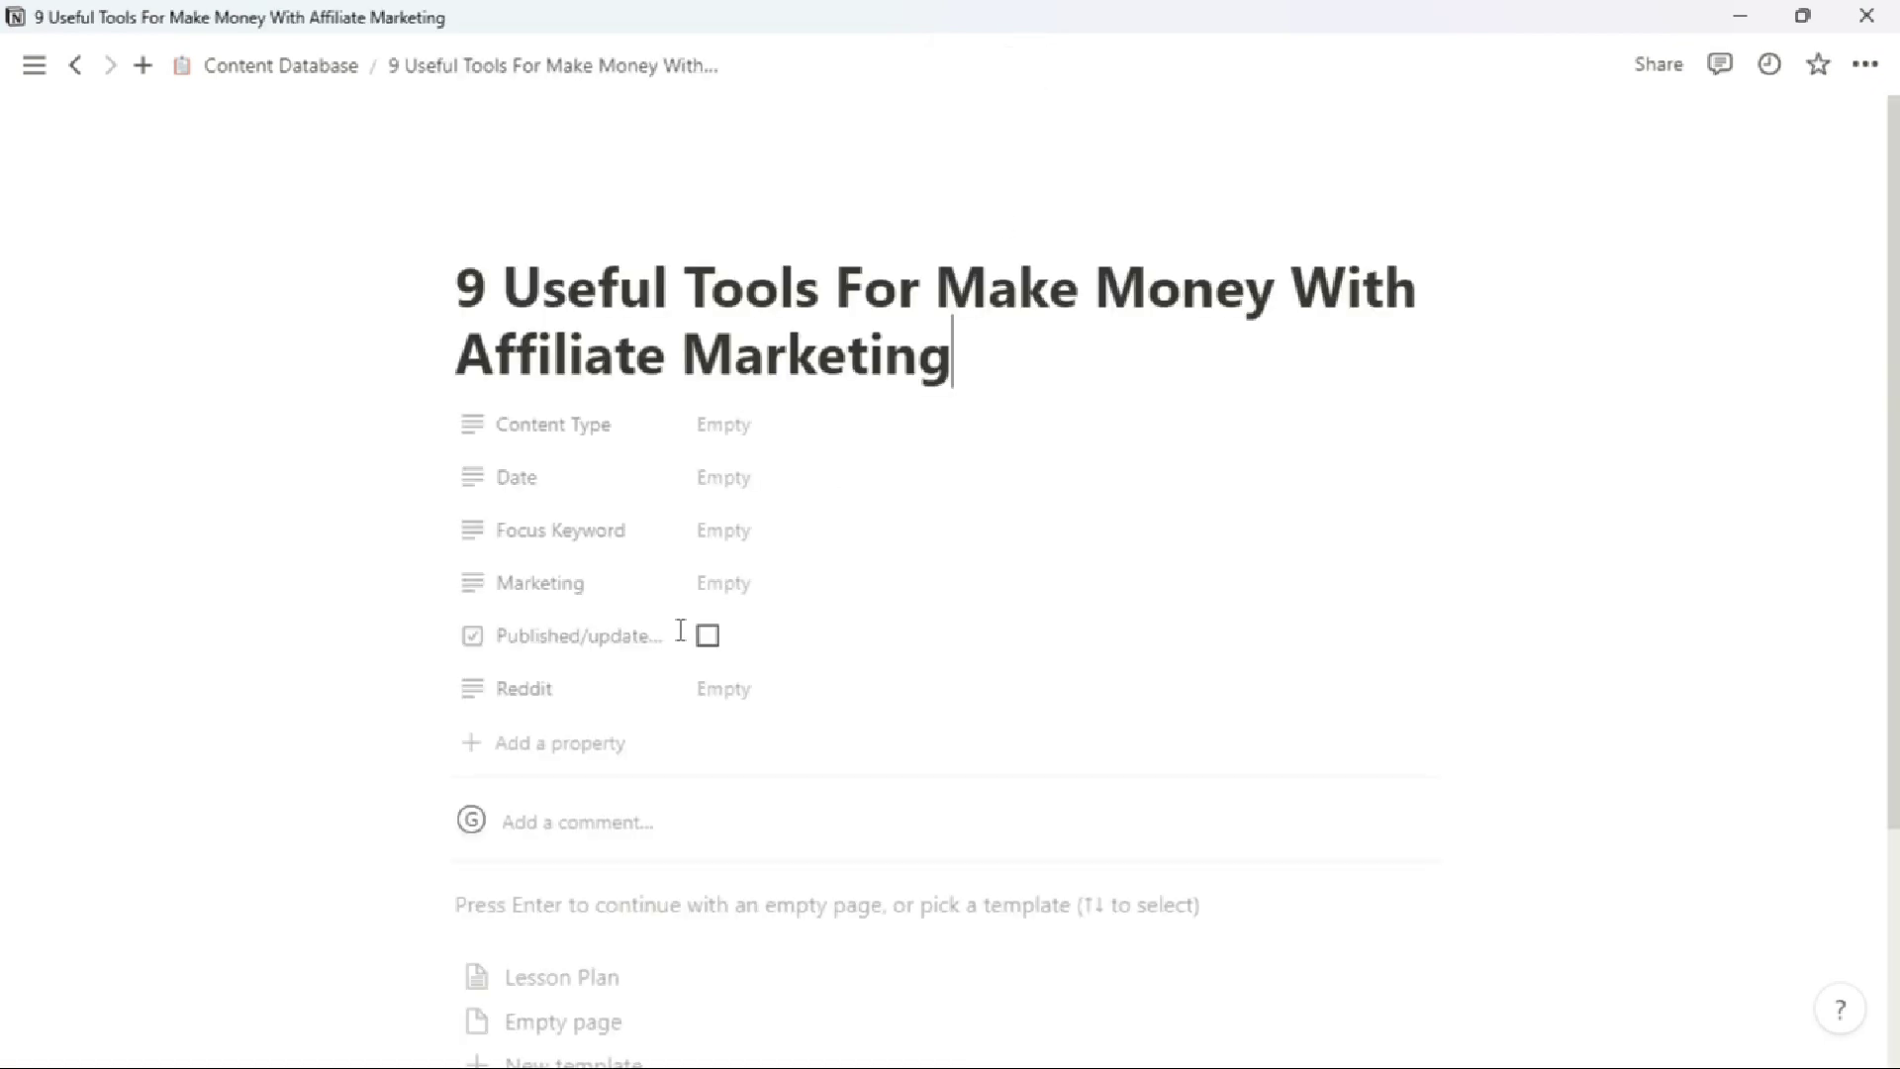
{"action": "scroll", "coordinate": [903, 482], "scroll_direction": "down", "scroll_amount": 3}
{"action": "left_click", "coordinate": [638, 581]}
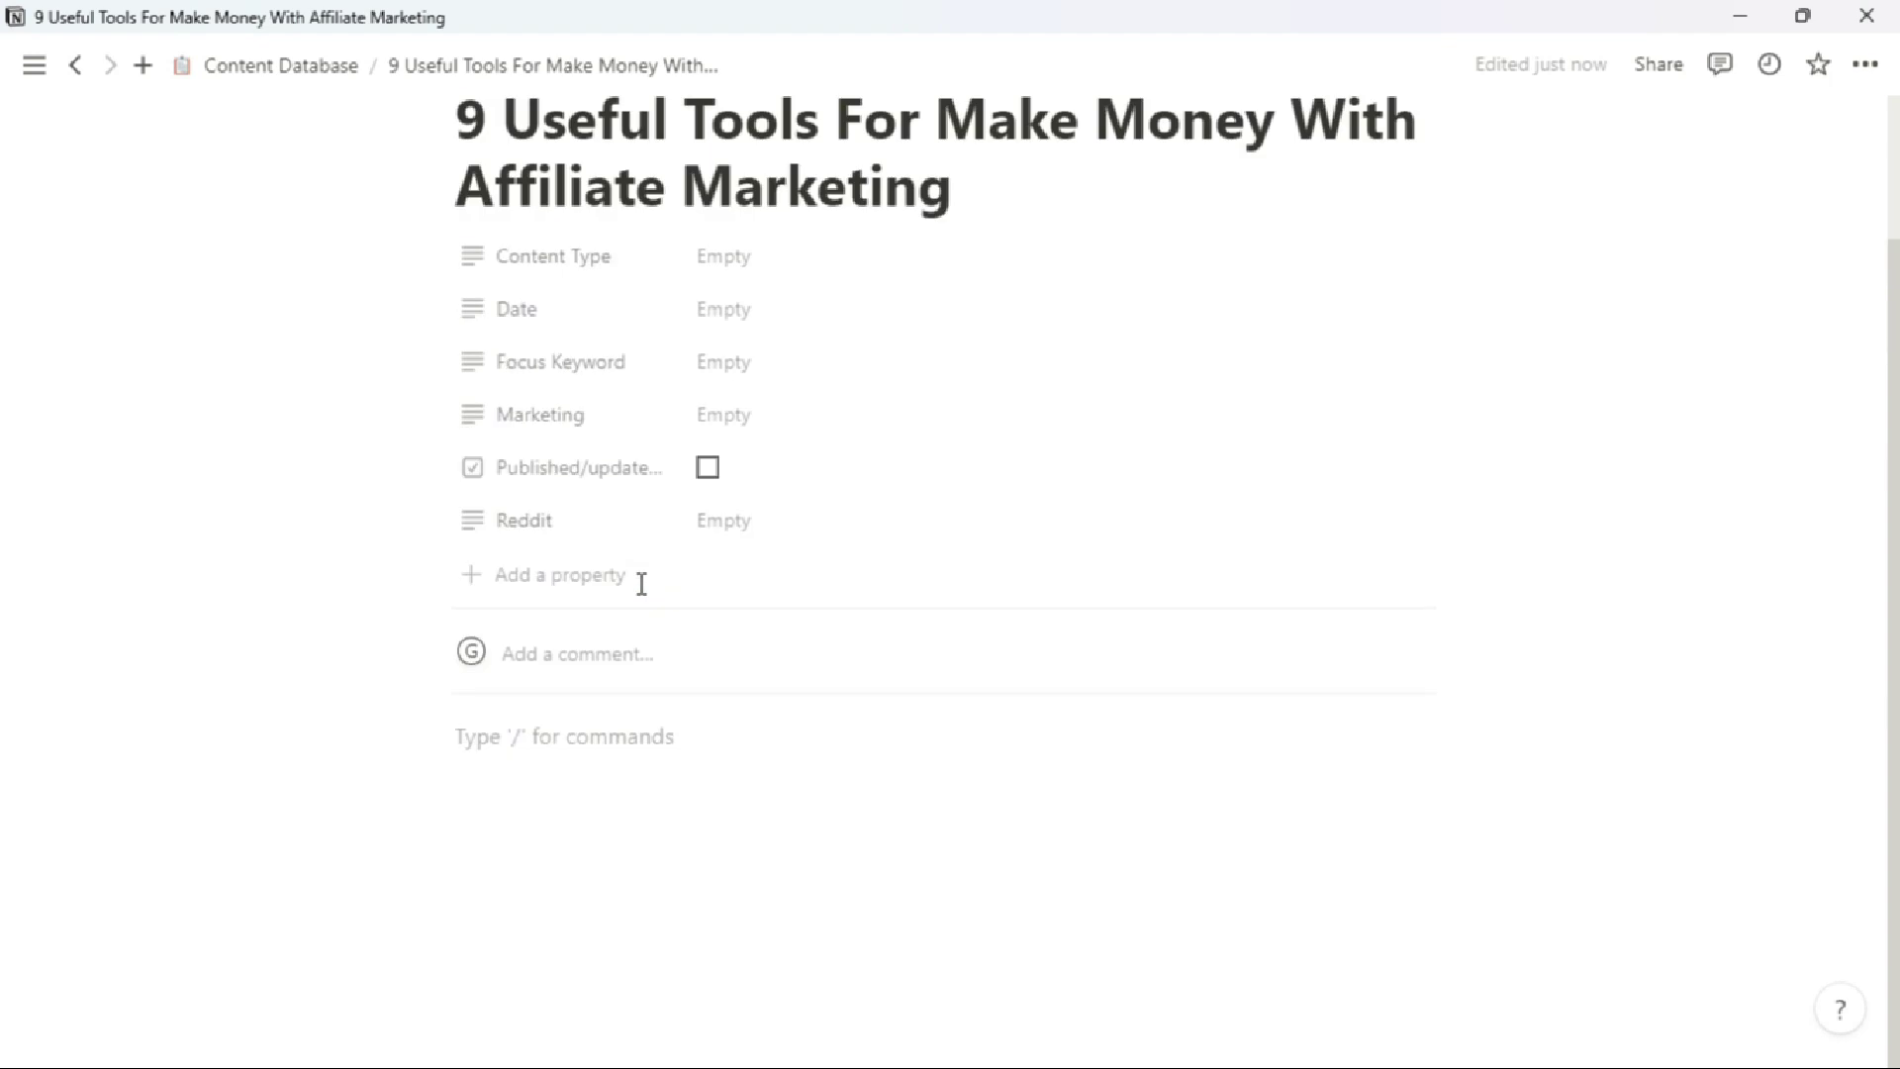
{"action": "key", "text": "ctrl+v"}
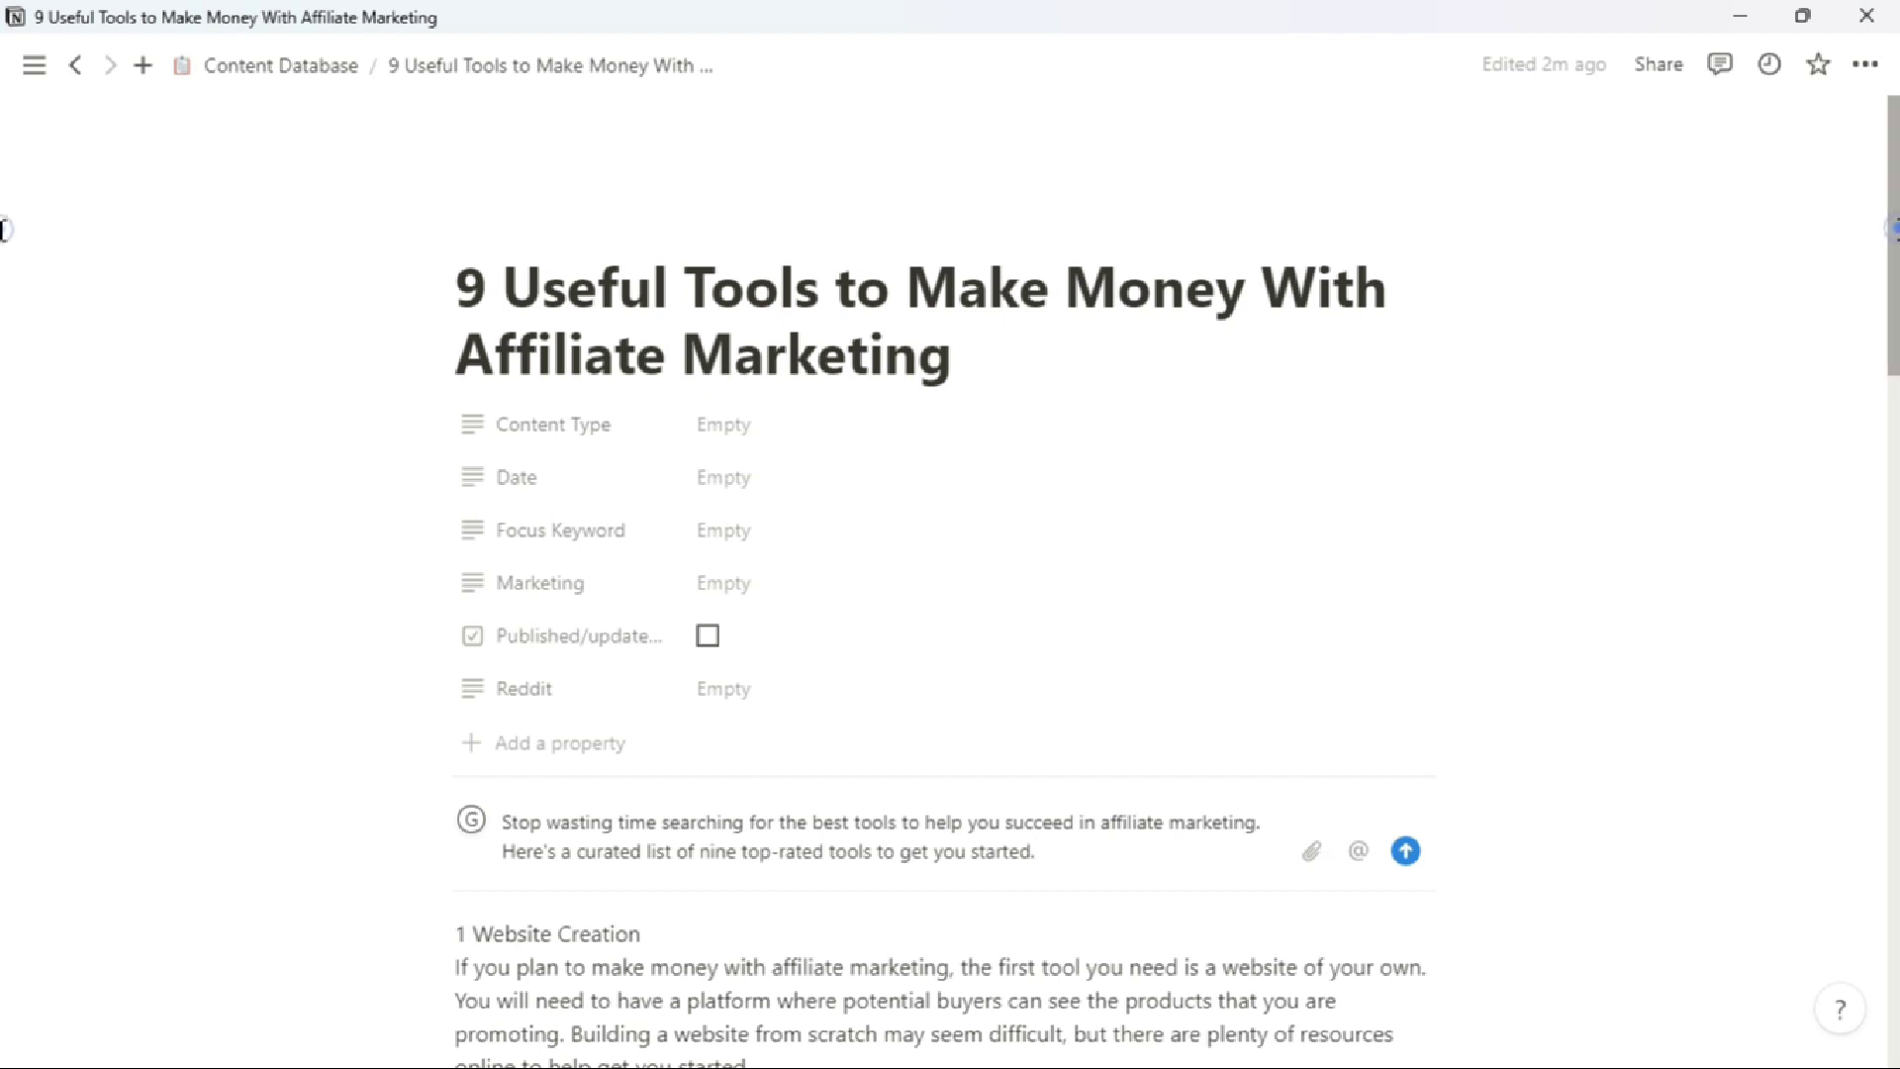
{"action": "scroll", "coordinate": [1891, 319], "scroll_direction": "down", "scroll_amount": 2}
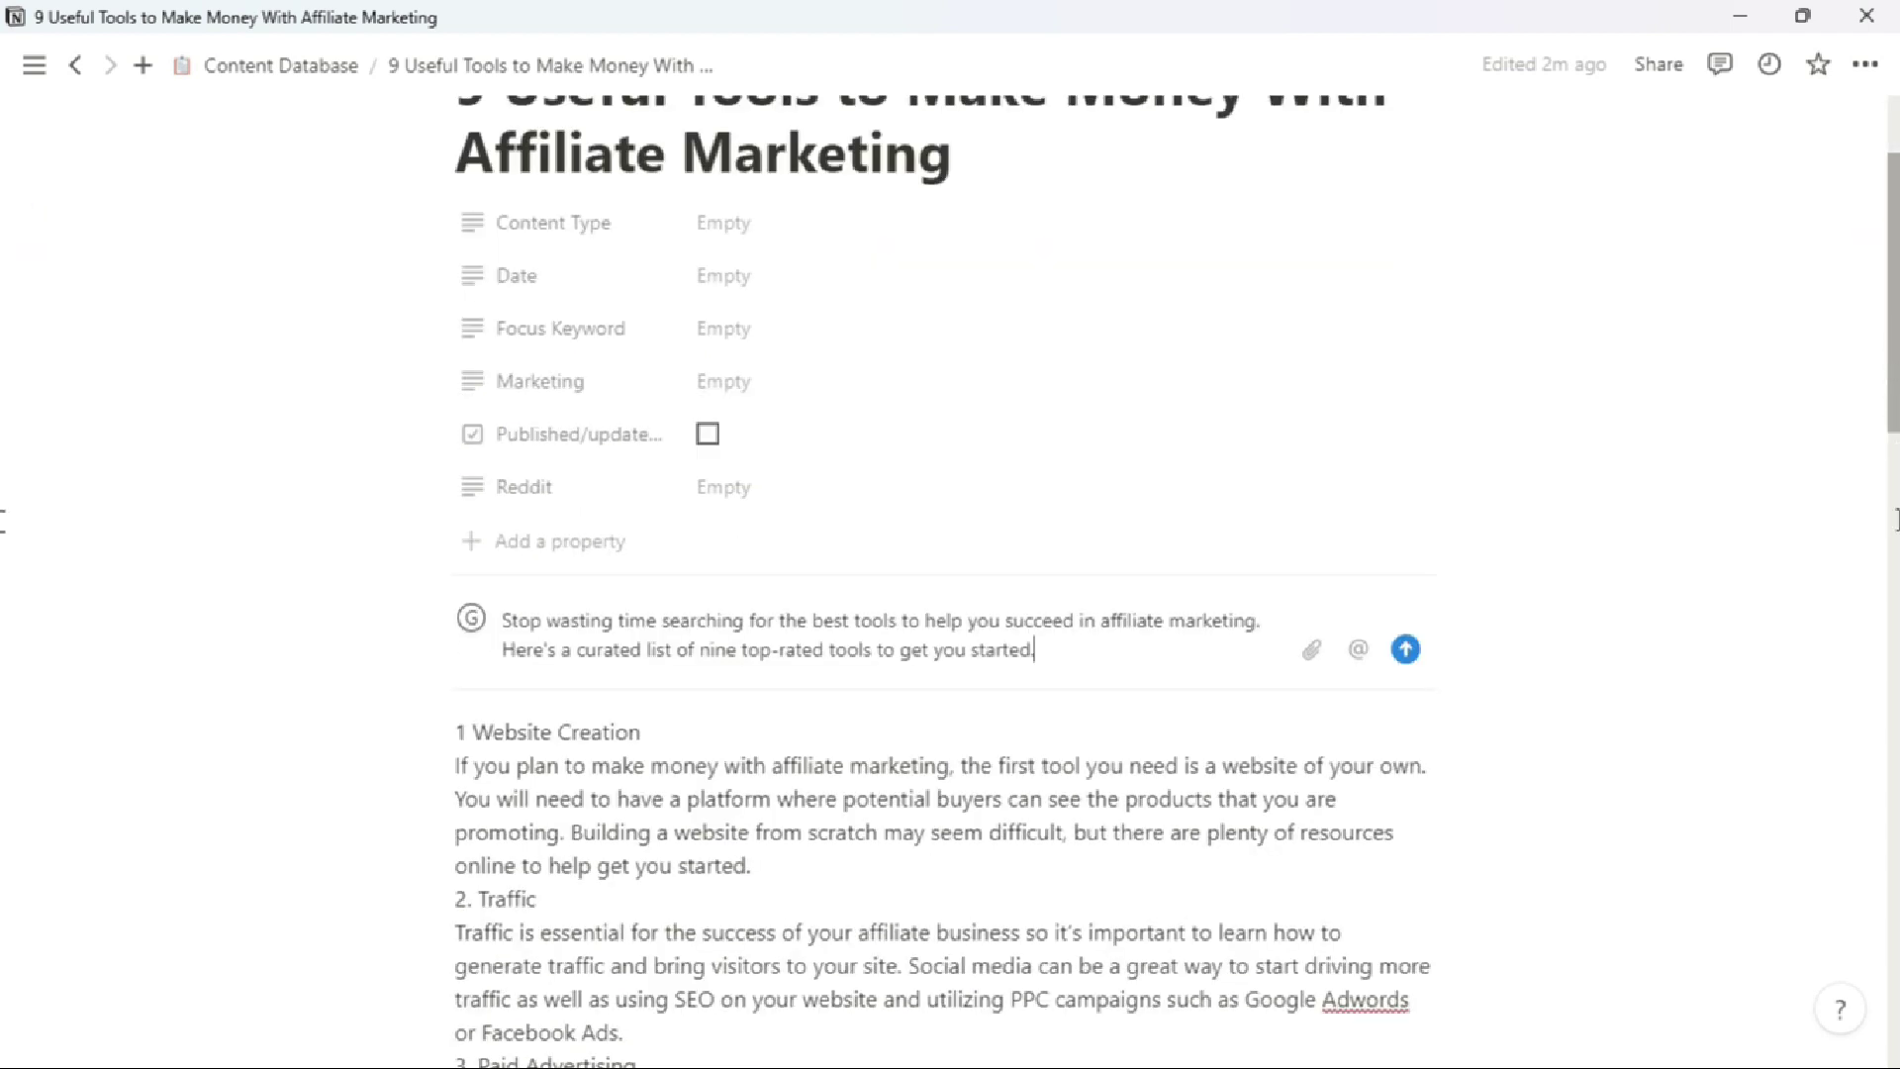
{"action": "scroll", "coordinate": [1893, 480], "scroll_direction": "down", "scroll_amount": 9}
{"action": "left_click_drag", "start_coordinate": [1894, 549], "coordinate": [1894, 405]}
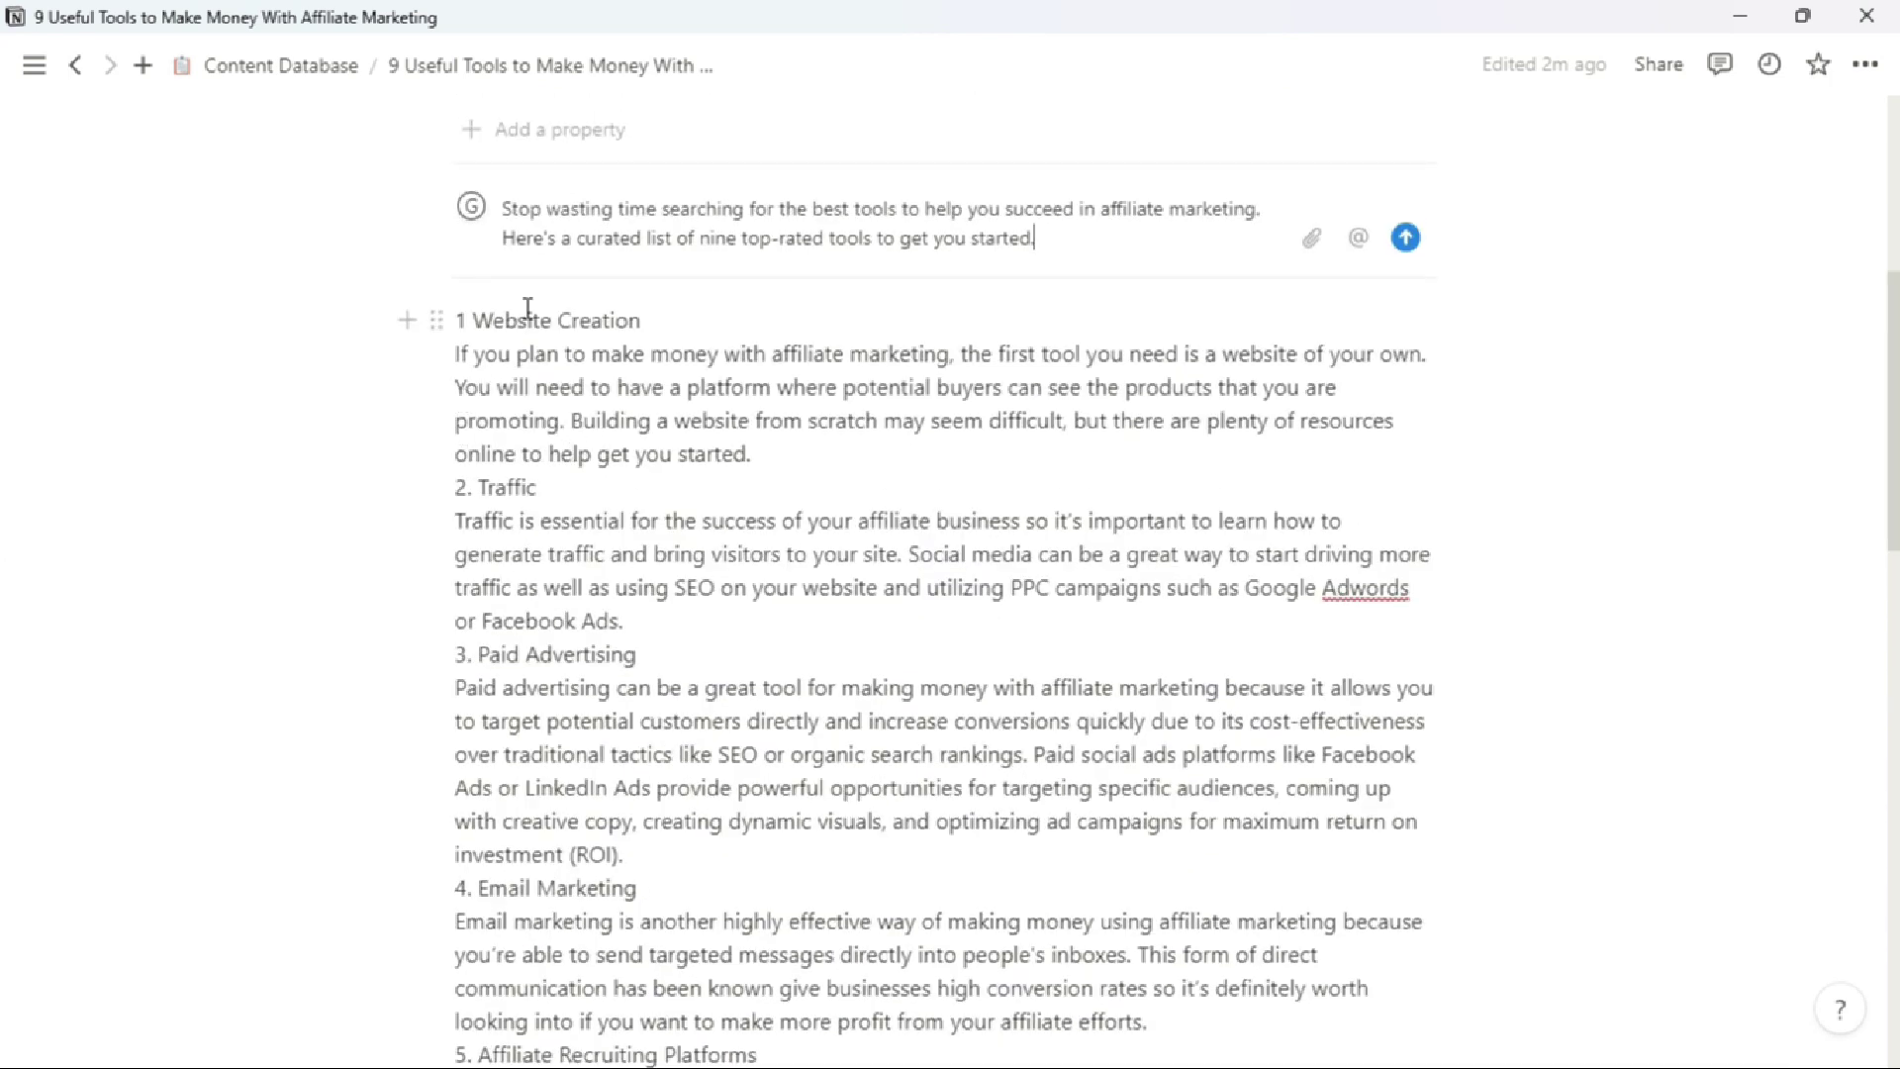
{"action": "left_click", "coordinate": [528, 309]}
{"action": "double_click", "coordinate": [503, 488]}
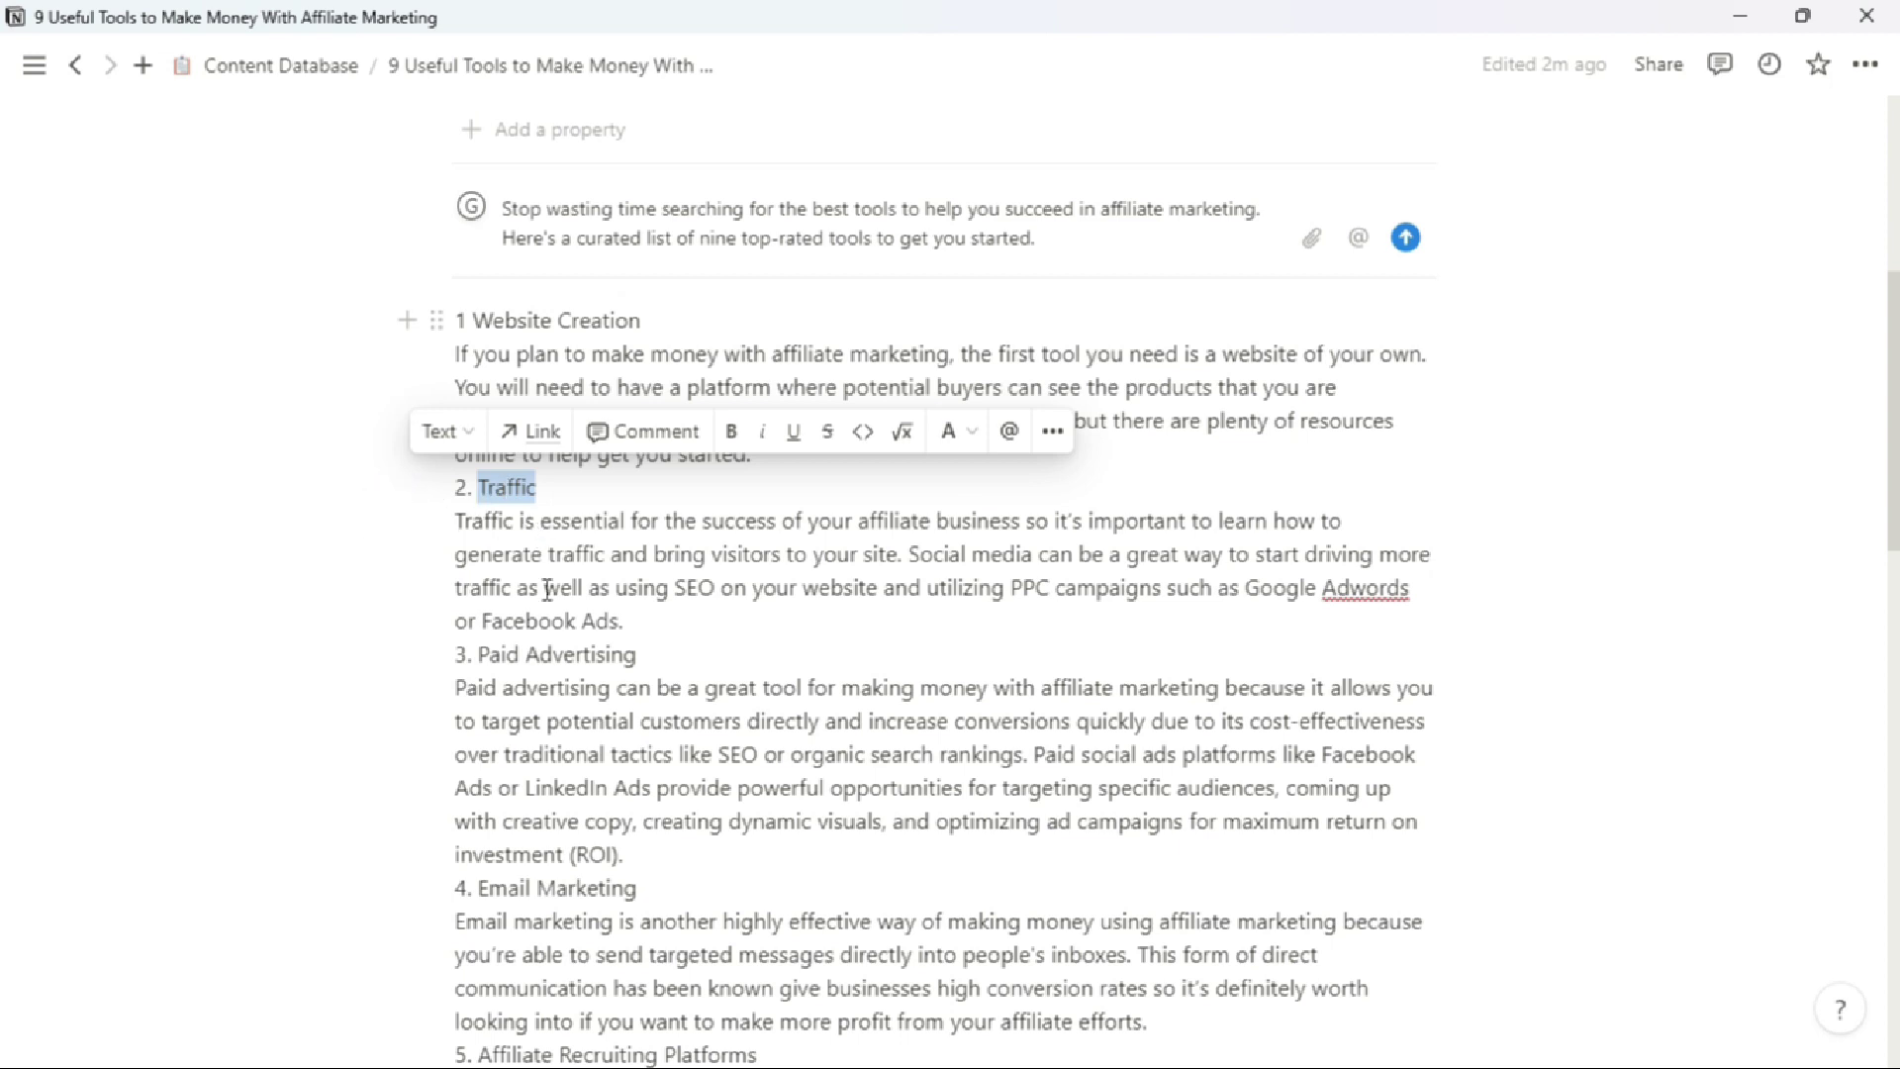
{"action": "left_click", "coordinate": [540, 655]}
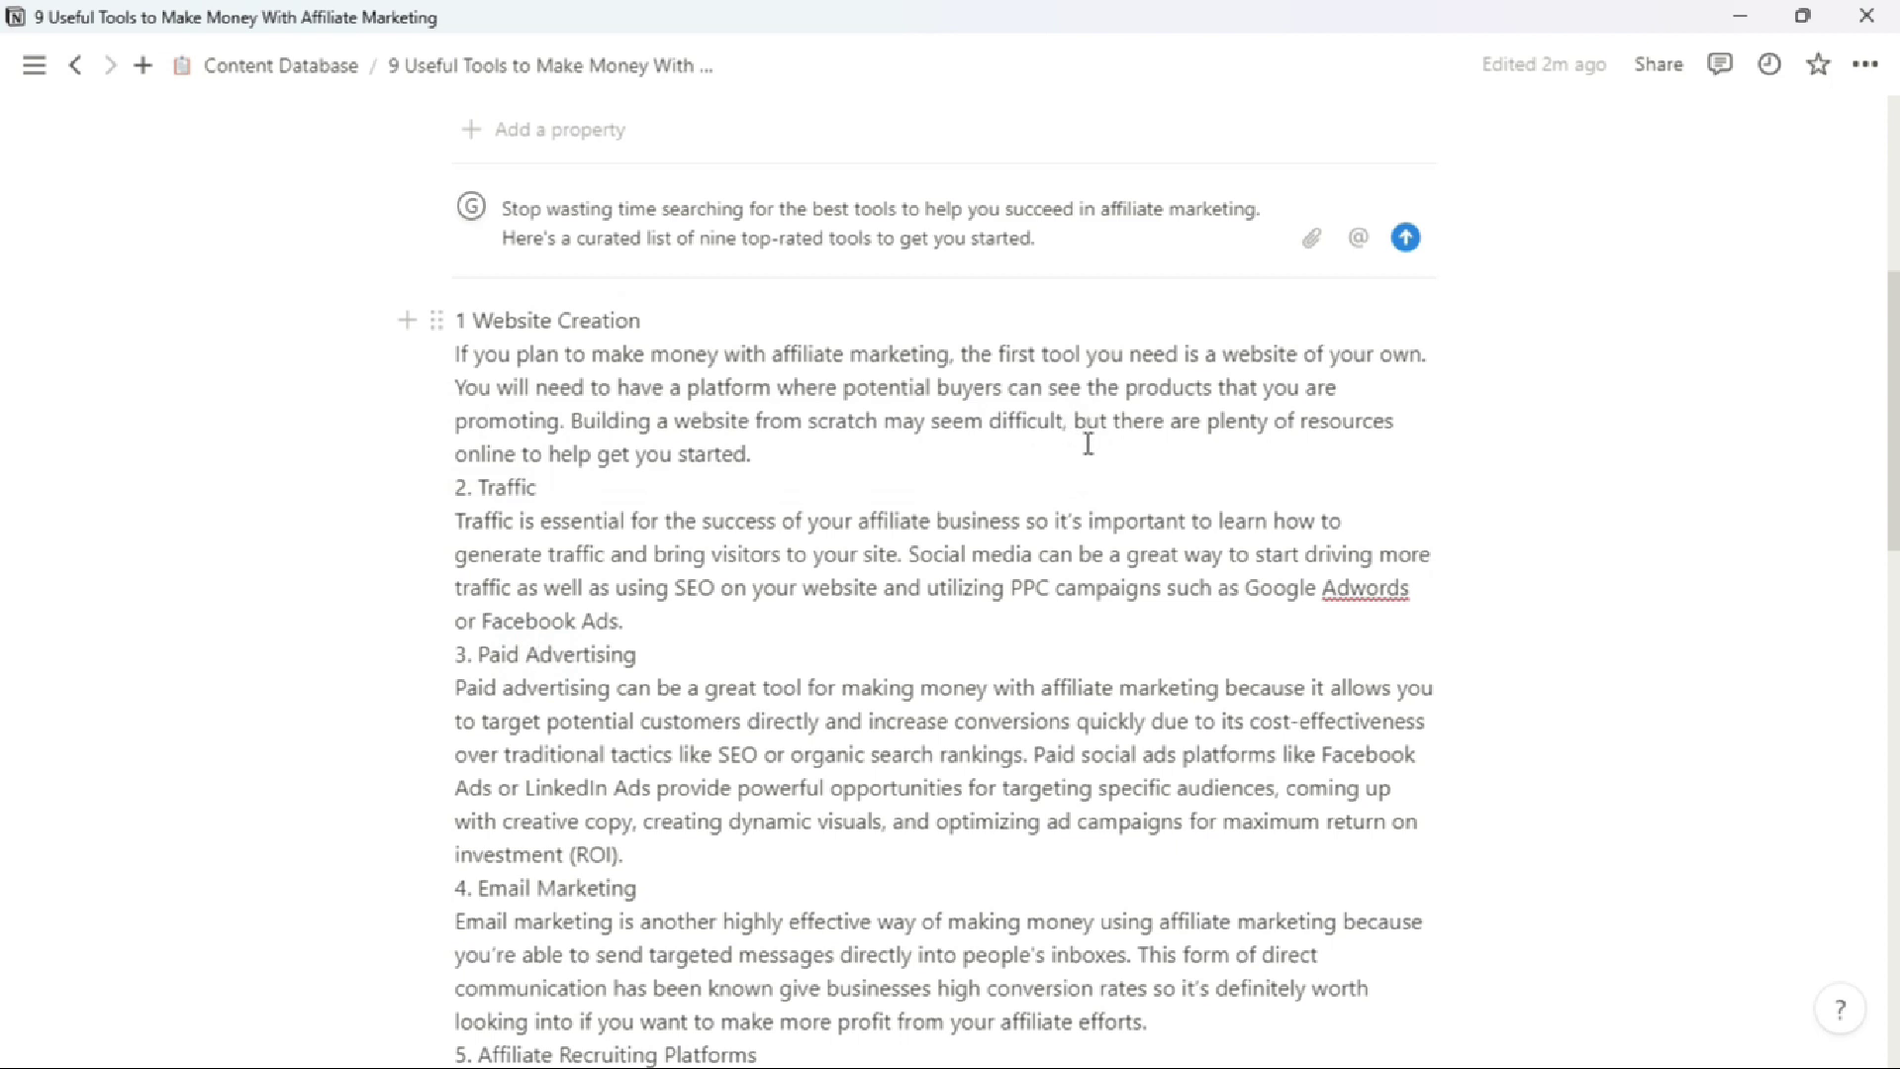
{"action": "scroll", "coordinate": [1083, 455], "scroll_direction": "down", "scroll_amount": 3}
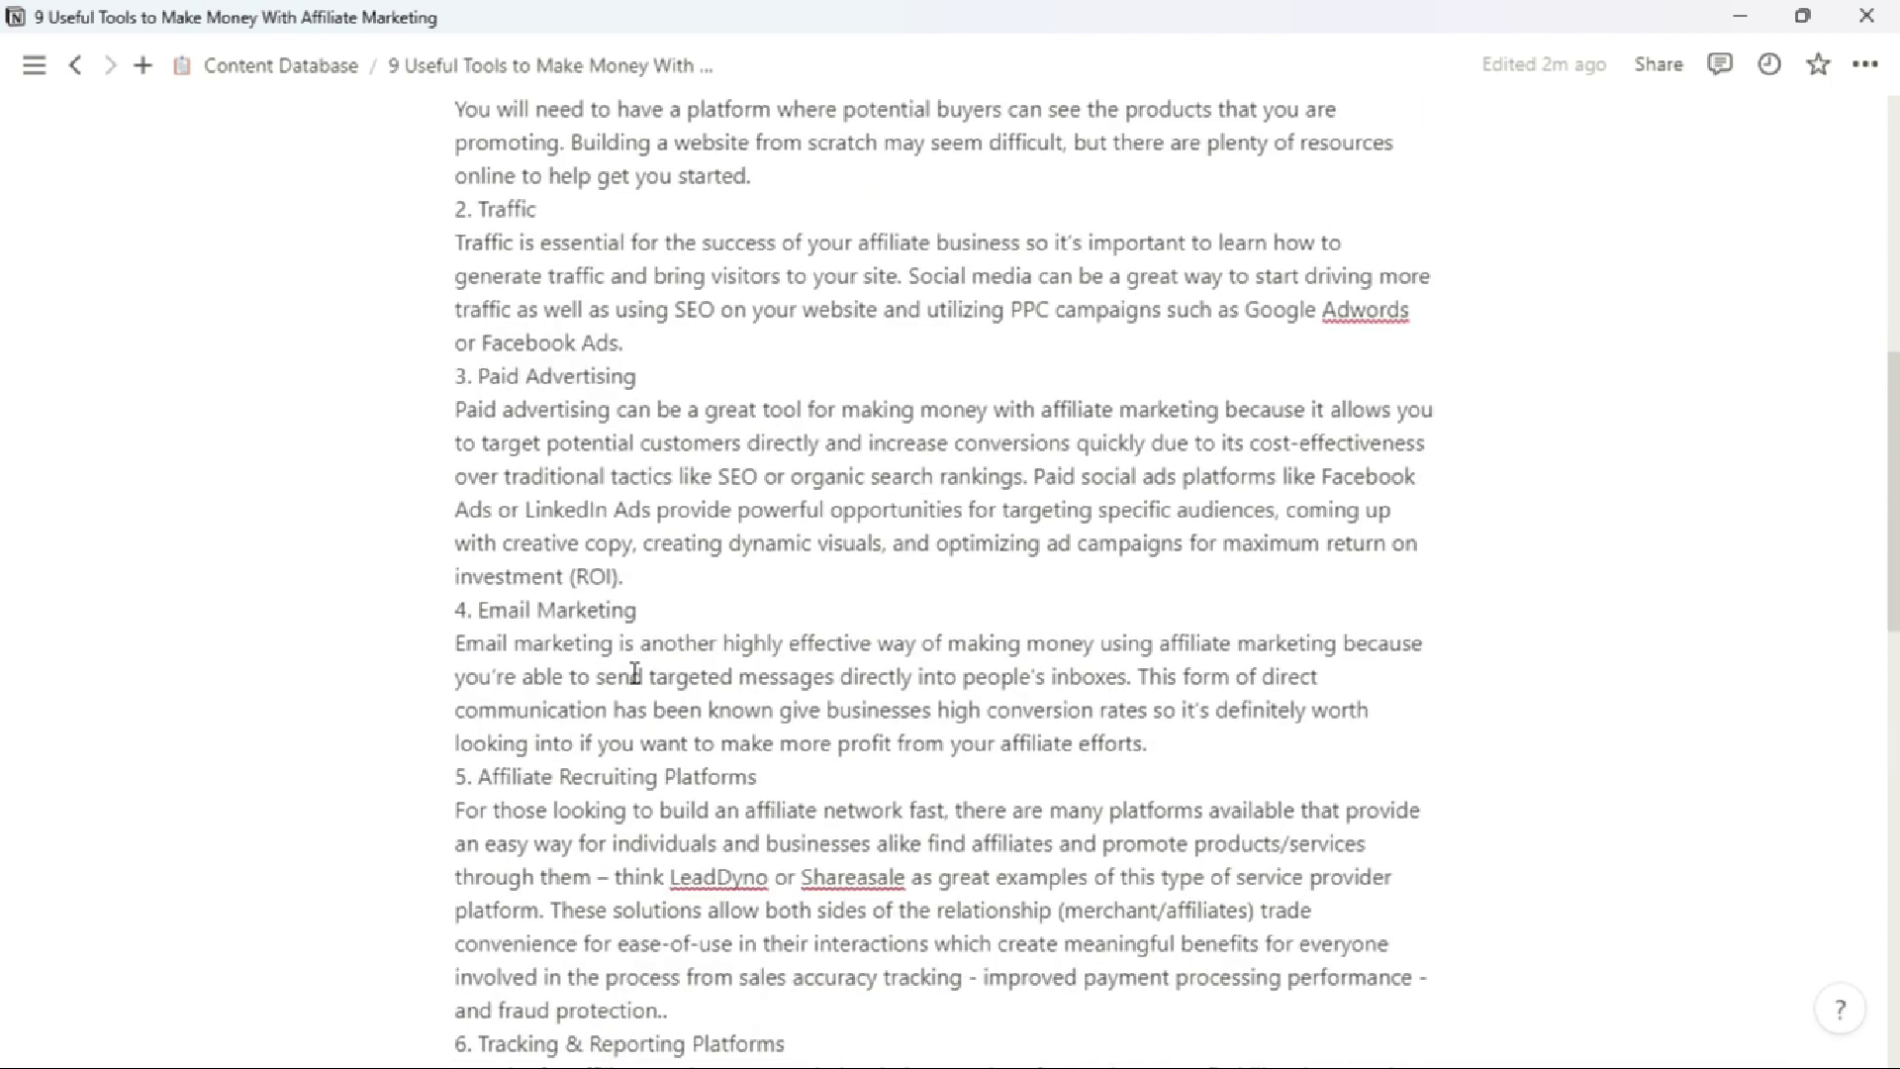
{"action": "left_click", "coordinate": [586, 609]}
{"action": "scroll", "coordinate": [673, 785], "scroll_direction": "down", "scroll_amount": 5}
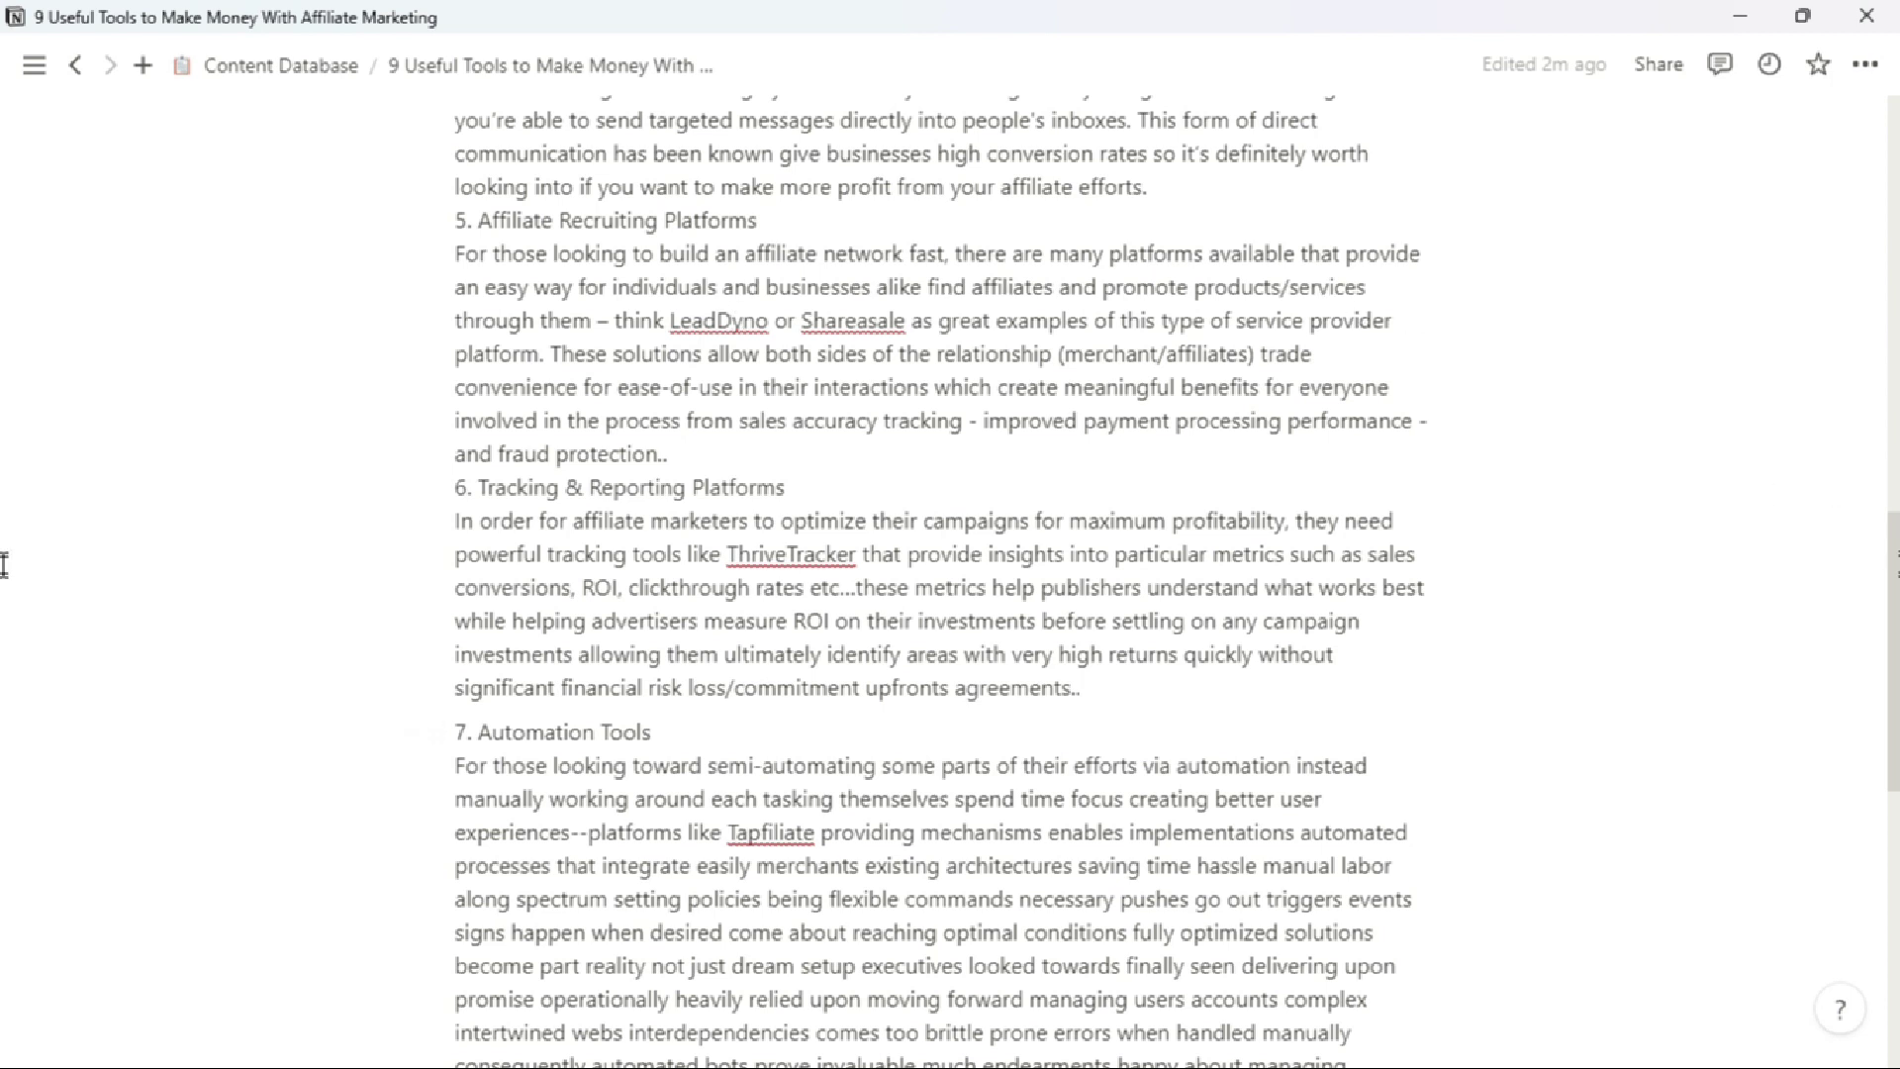
{"action": "scroll", "coordinate": [4, 566], "scroll_direction": "up", "scroll_amount": 3}
{"action": "scroll", "coordinate": [4, 566], "scroll_direction": "up", "scroll_amount": 15}
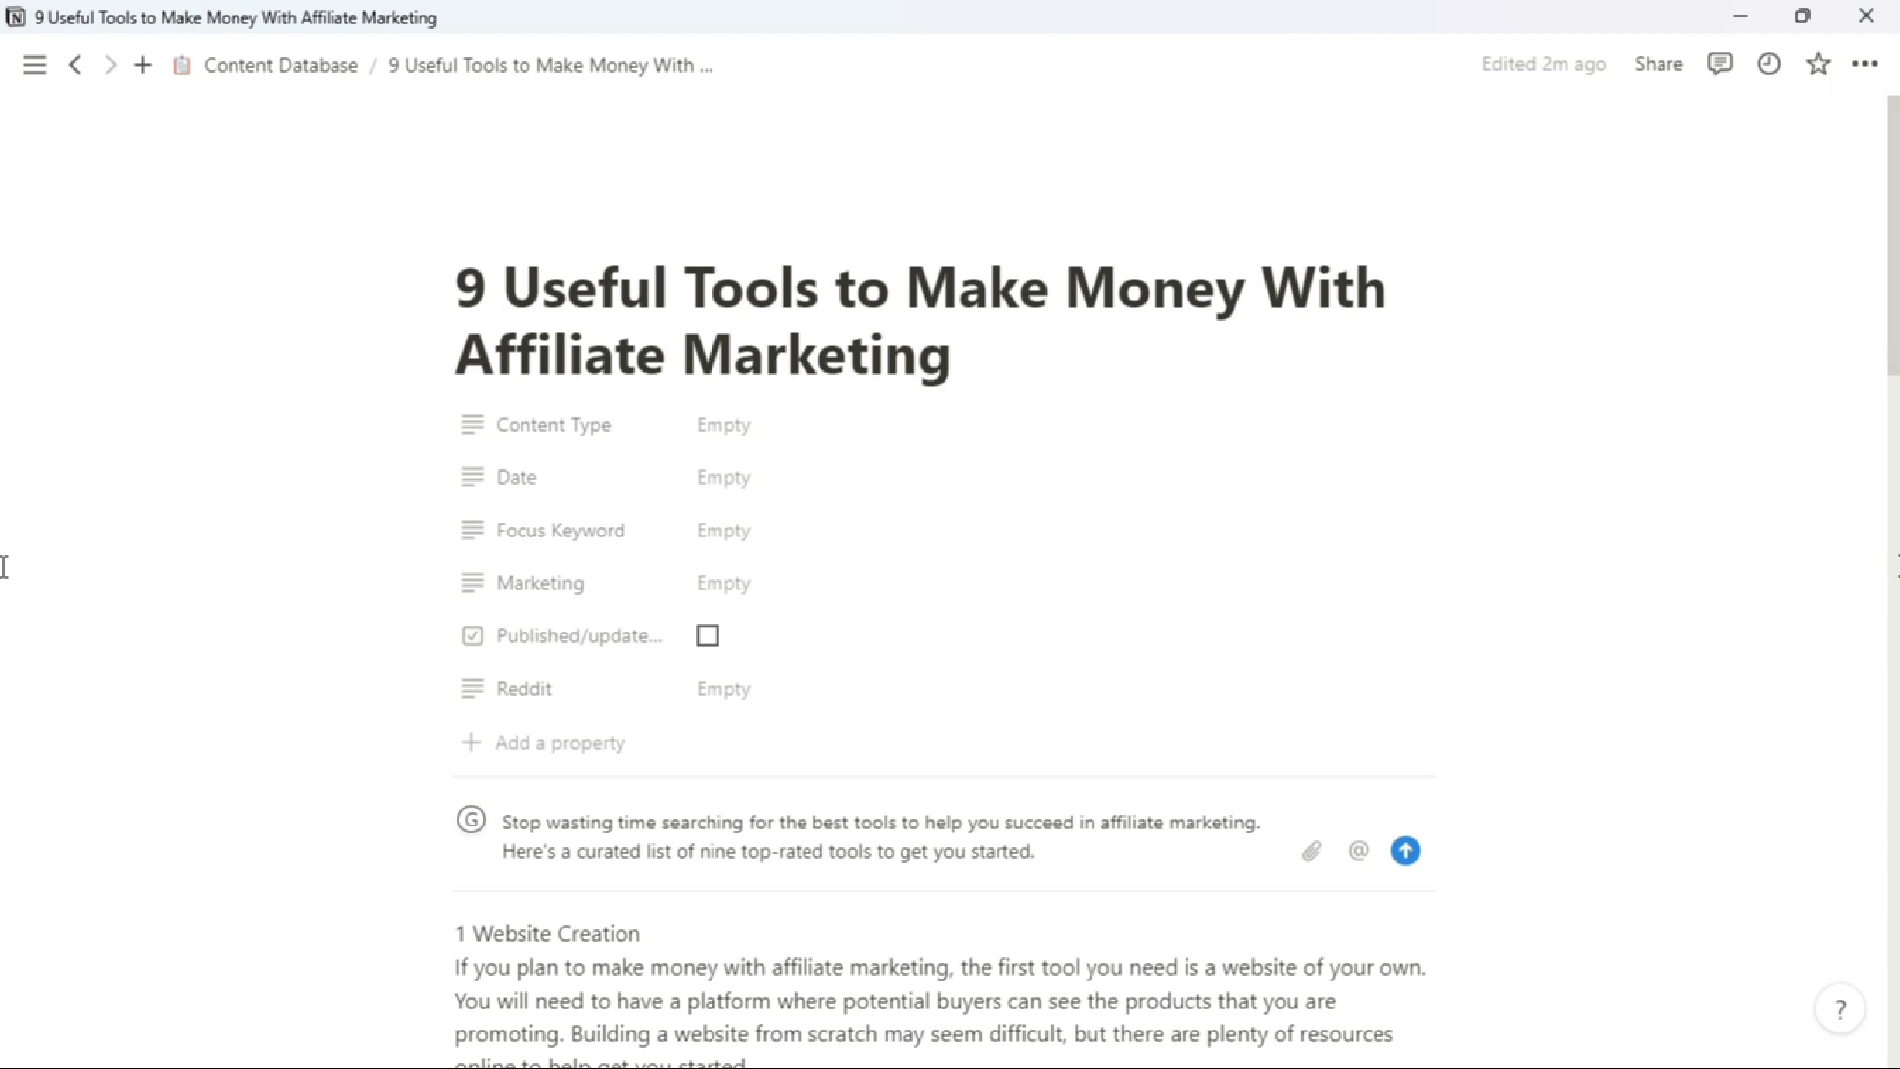
- Return to the Content Database, open '7 Tips for Blogging Success You Should Know', and skim its 'Pick a niche' opening
{"action": "left_click", "coordinate": [295, 81]}
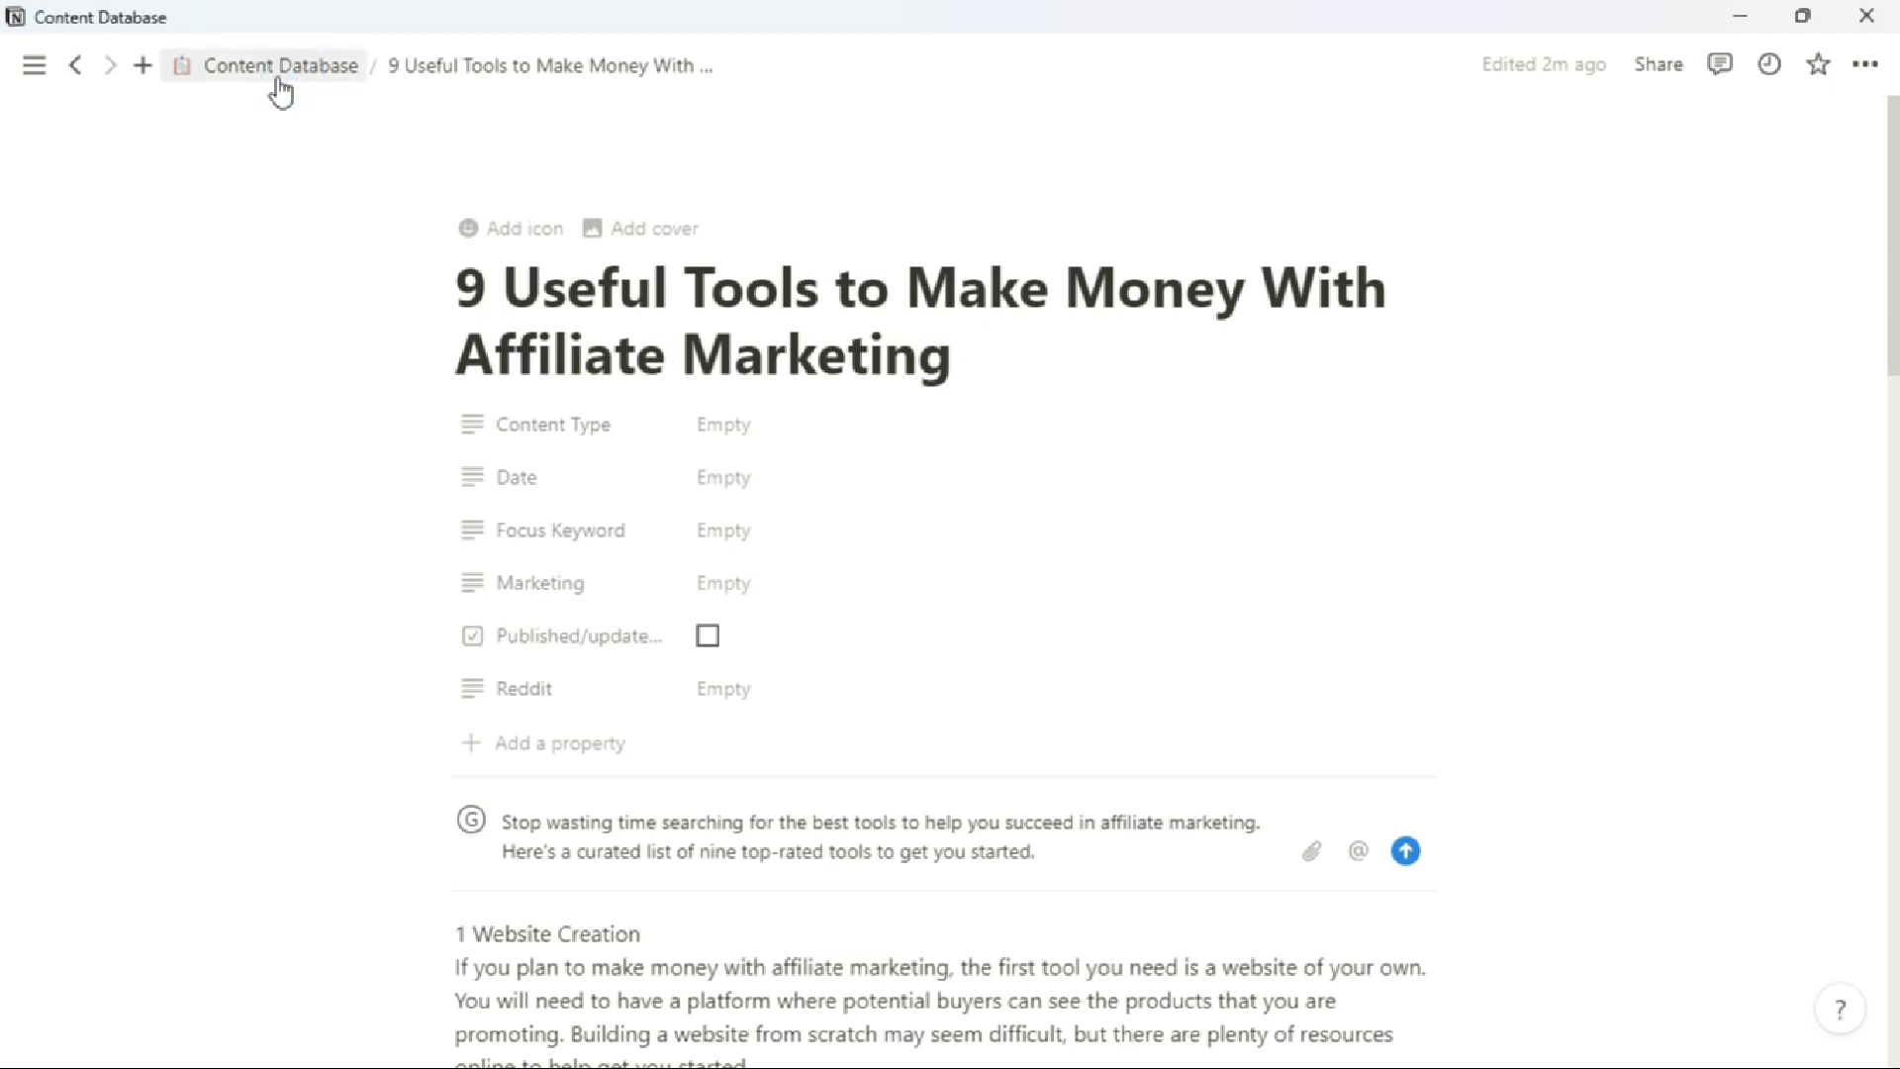
{"action": "left_click", "coordinate": [999, 503]}
{"action": "scroll", "coordinate": [1009, 660], "scroll_direction": "down", "scroll_amount": 6}
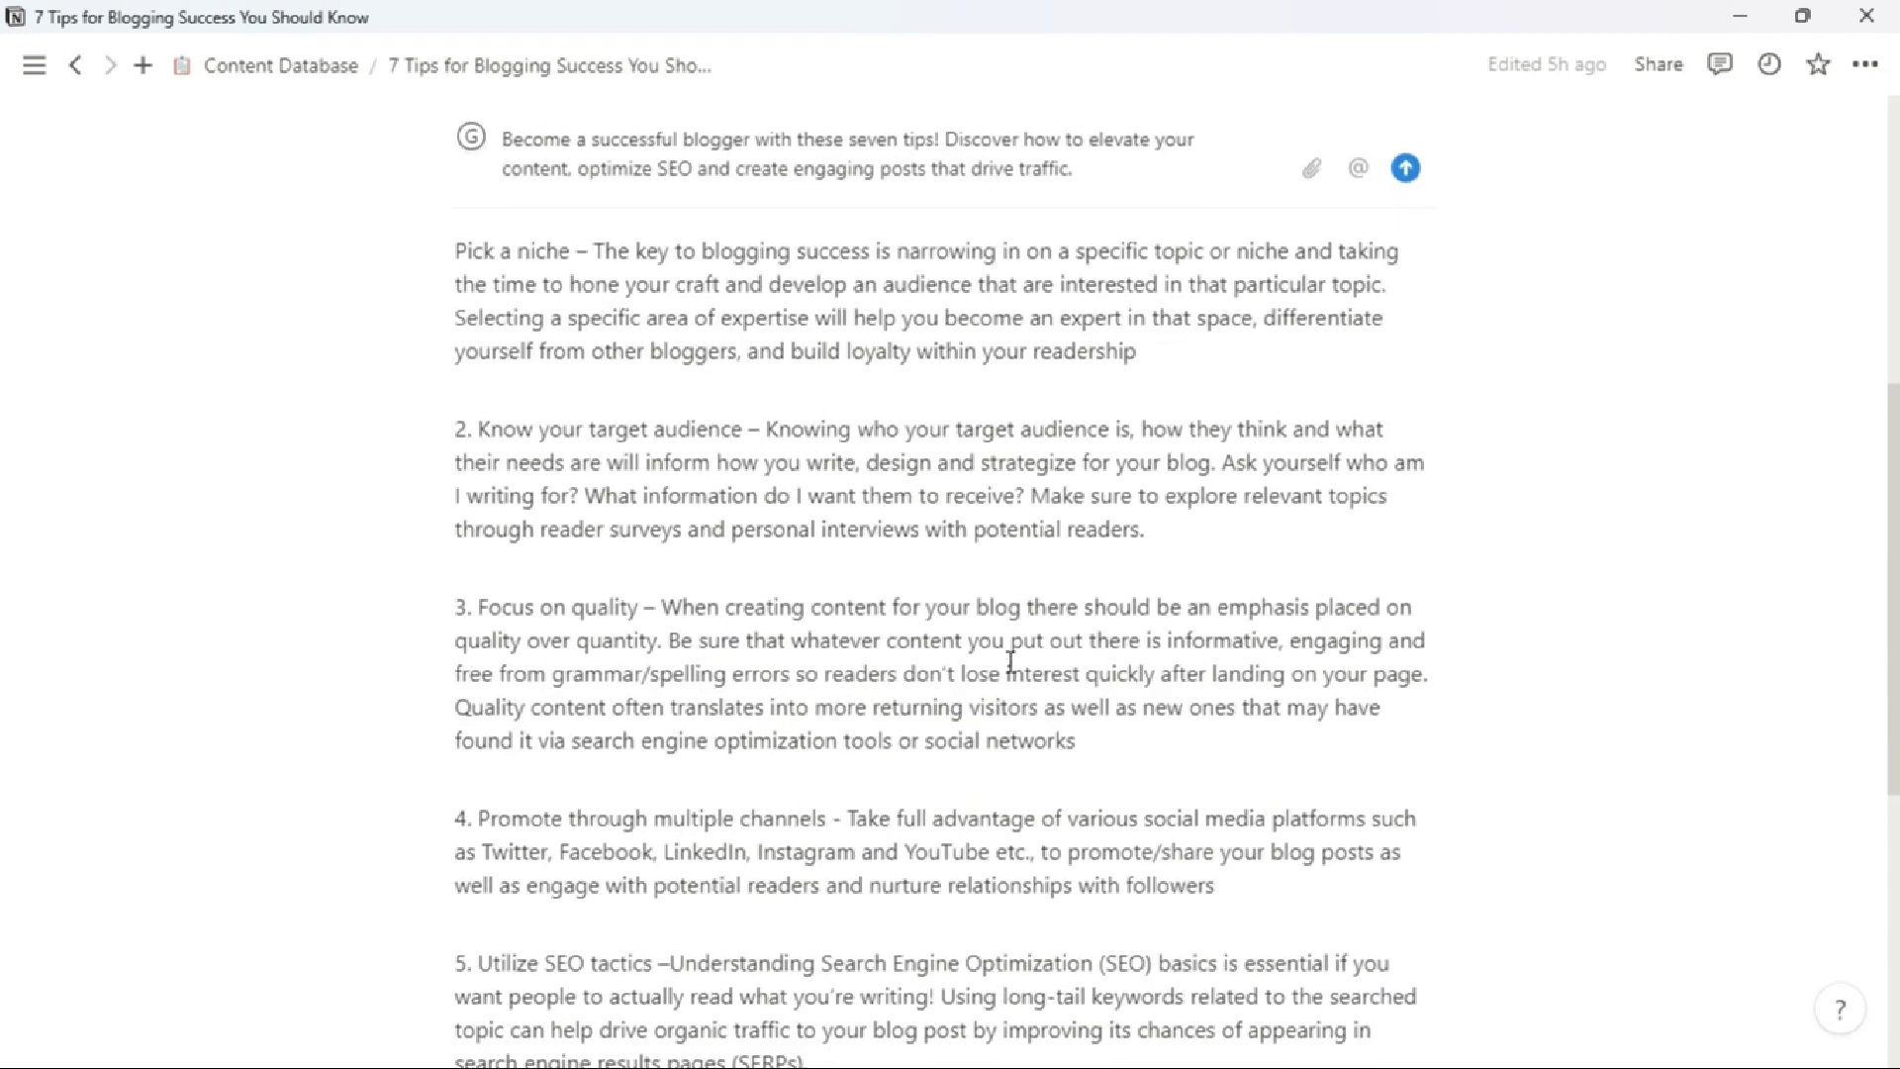
{"action": "scroll", "coordinate": [1010, 661], "scroll_direction": "up", "scroll_amount": 5}
{"action": "scroll", "coordinate": [1009, 661], "scroll_direction": "up", "scroll_amount": 2}
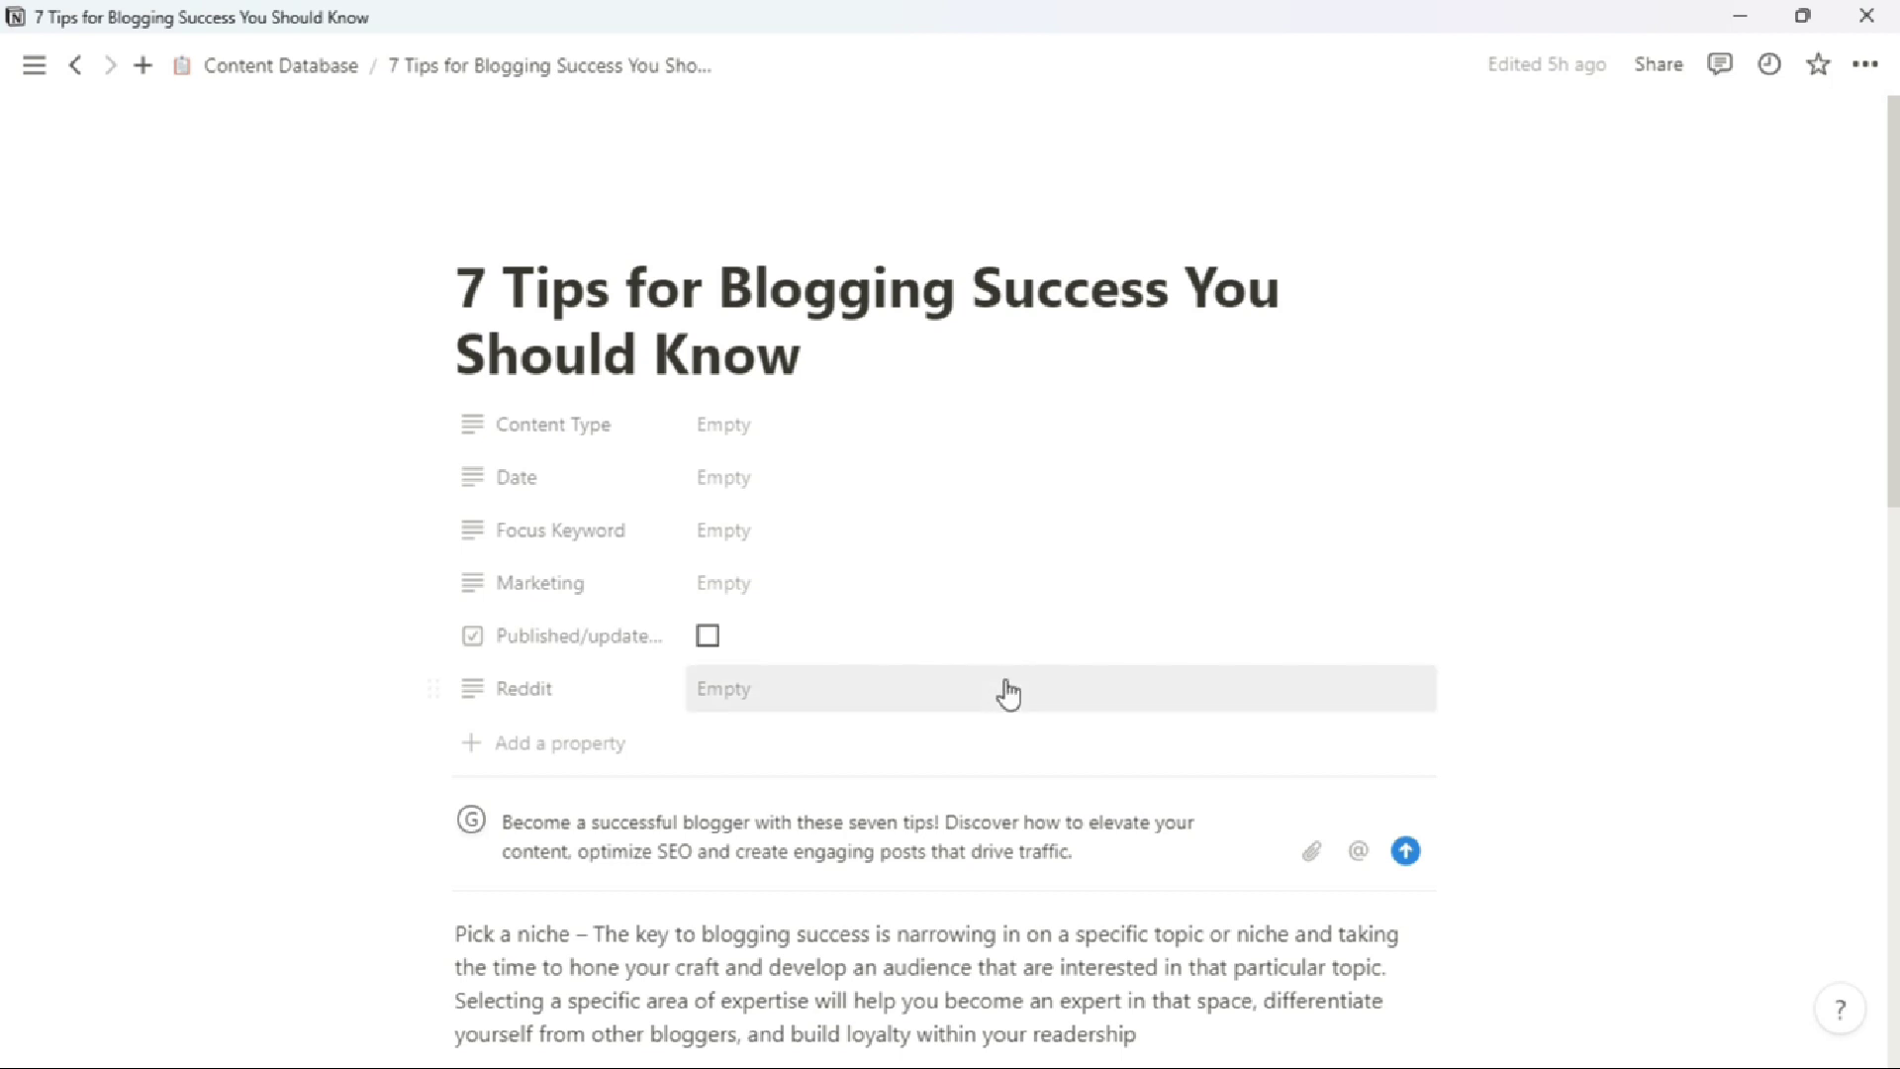
{"action": "scroll", "coordinate": [950, 699], "scroll_direction": "down", "scroll_amount": 4}
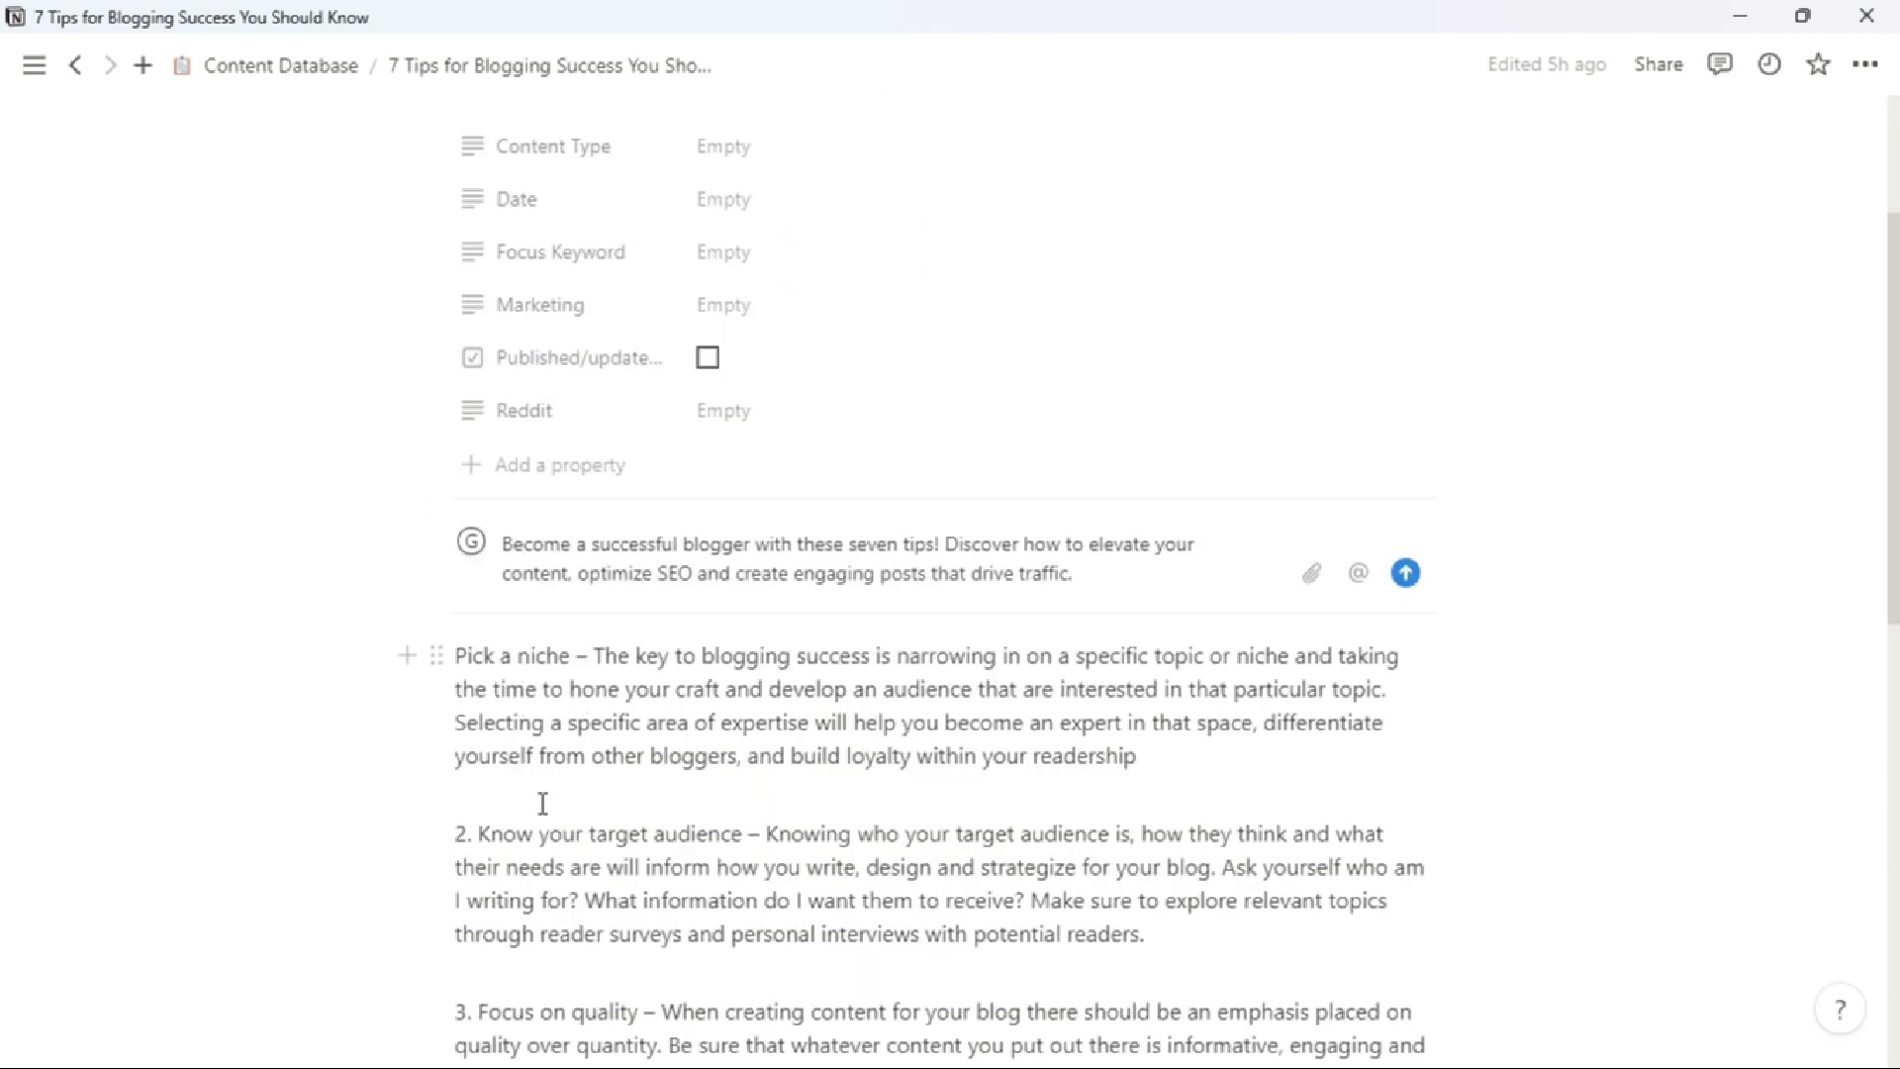
{"action": "scroll", "coordinate": [554, 682], "scroll_direction": "up", "scroll_amount": 4}
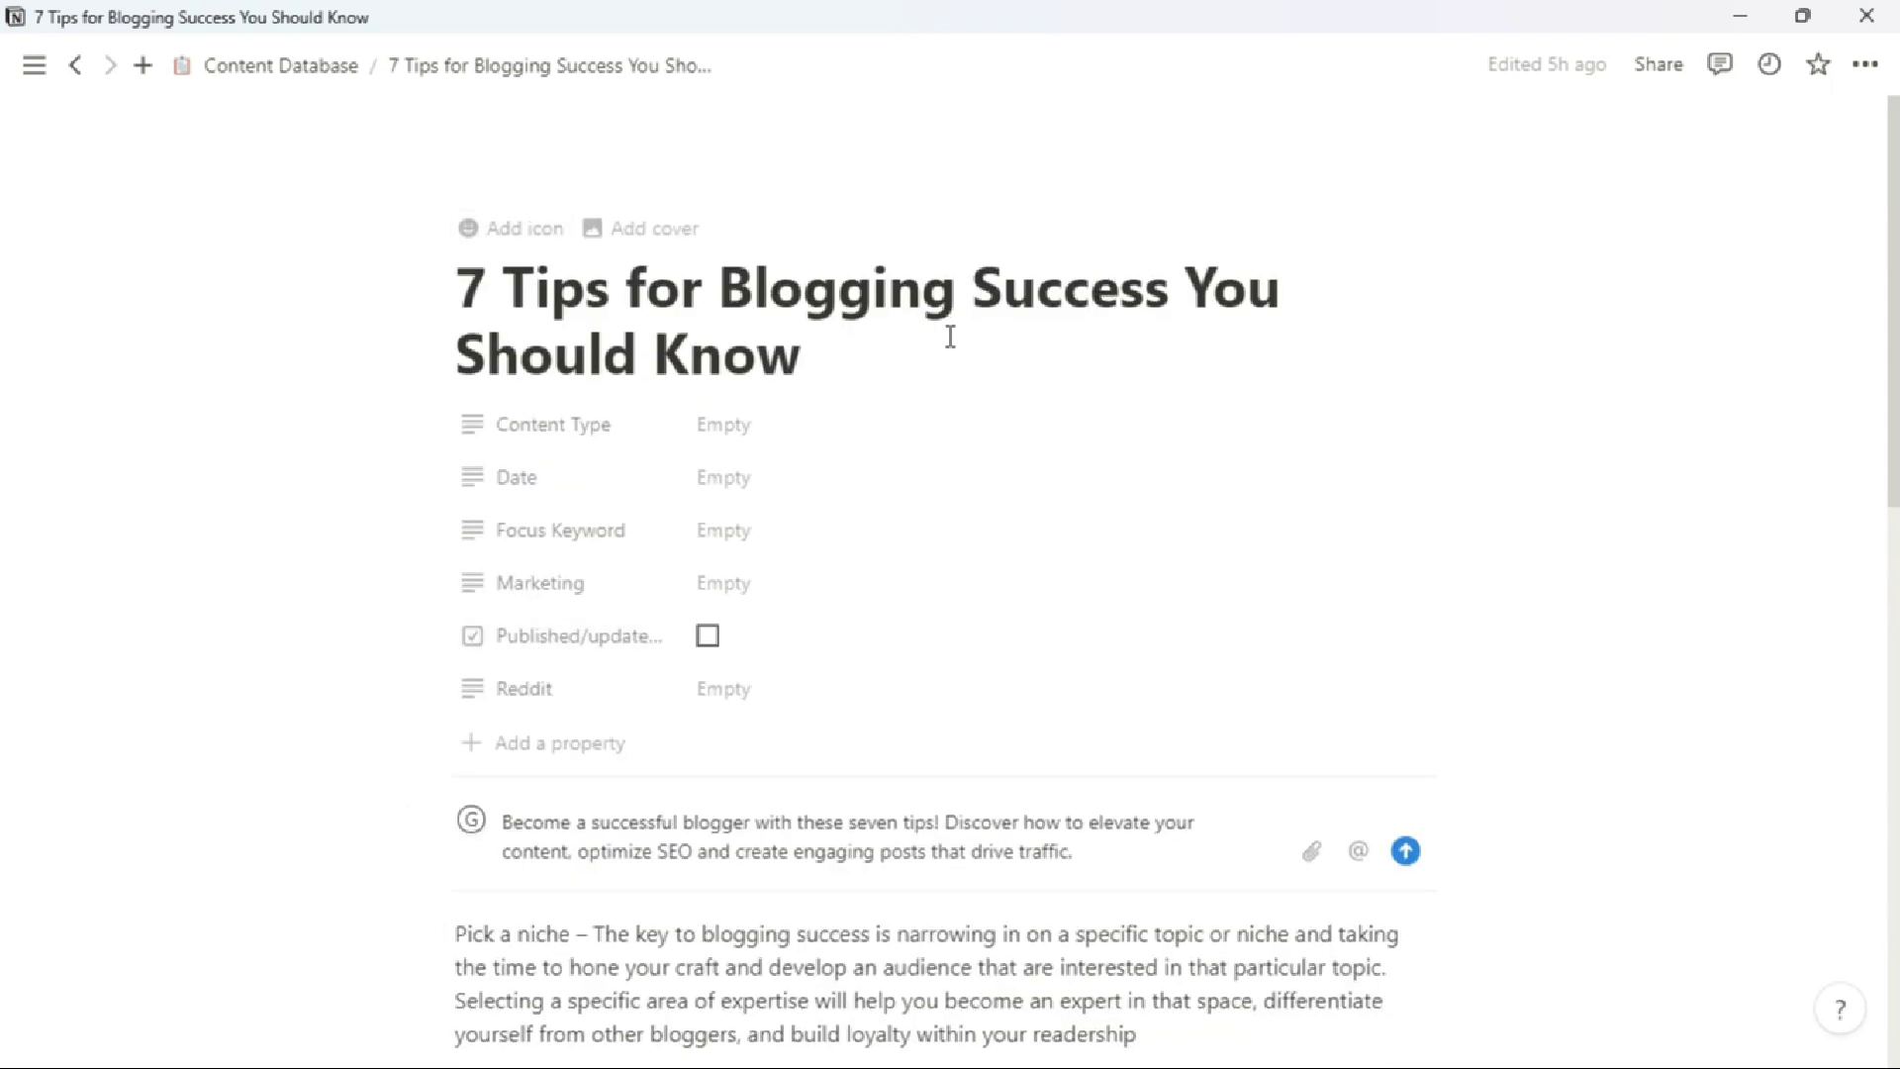
{"action": "scroll", "coordinate": [950, 336], "scroll_direction": "down", "scroll_amount": 4}
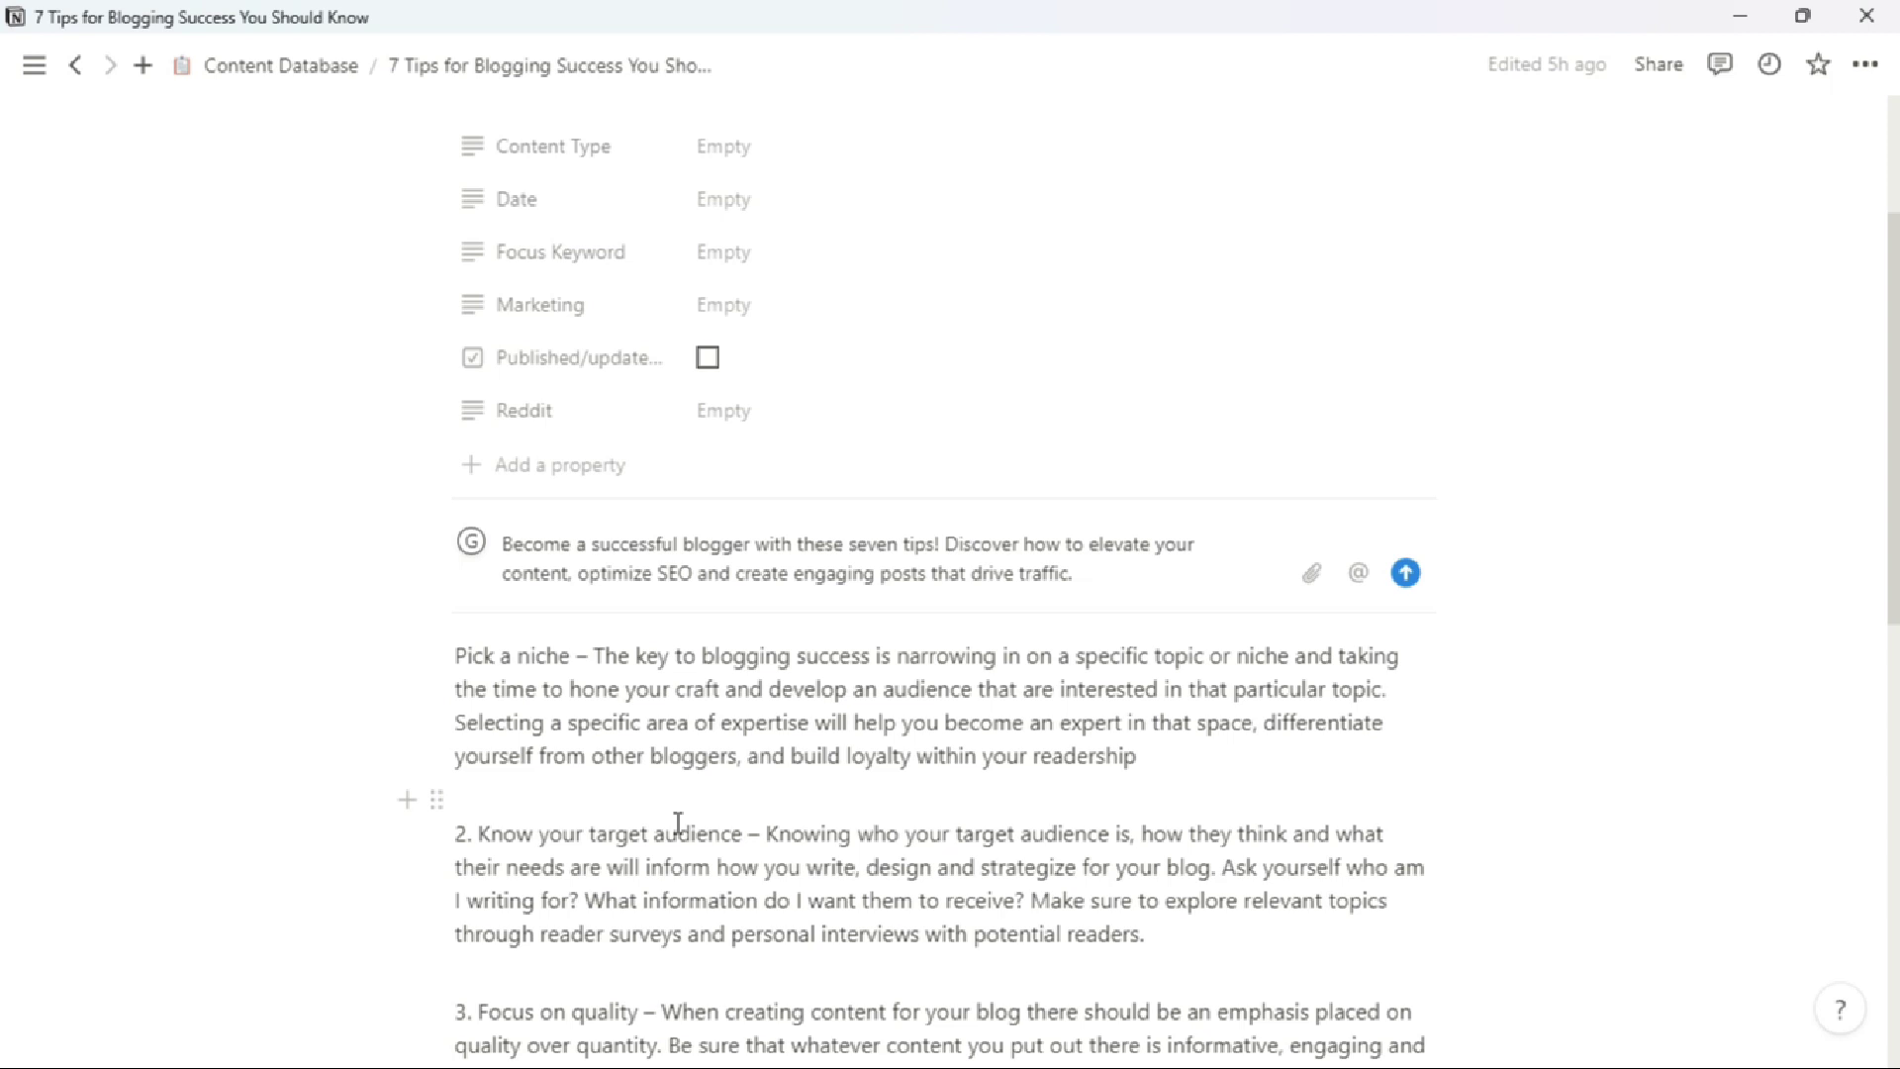
{"action": "scroll", "coordinate": [678, 823], "scroll_direction": "down", "scroll_amount": 4}
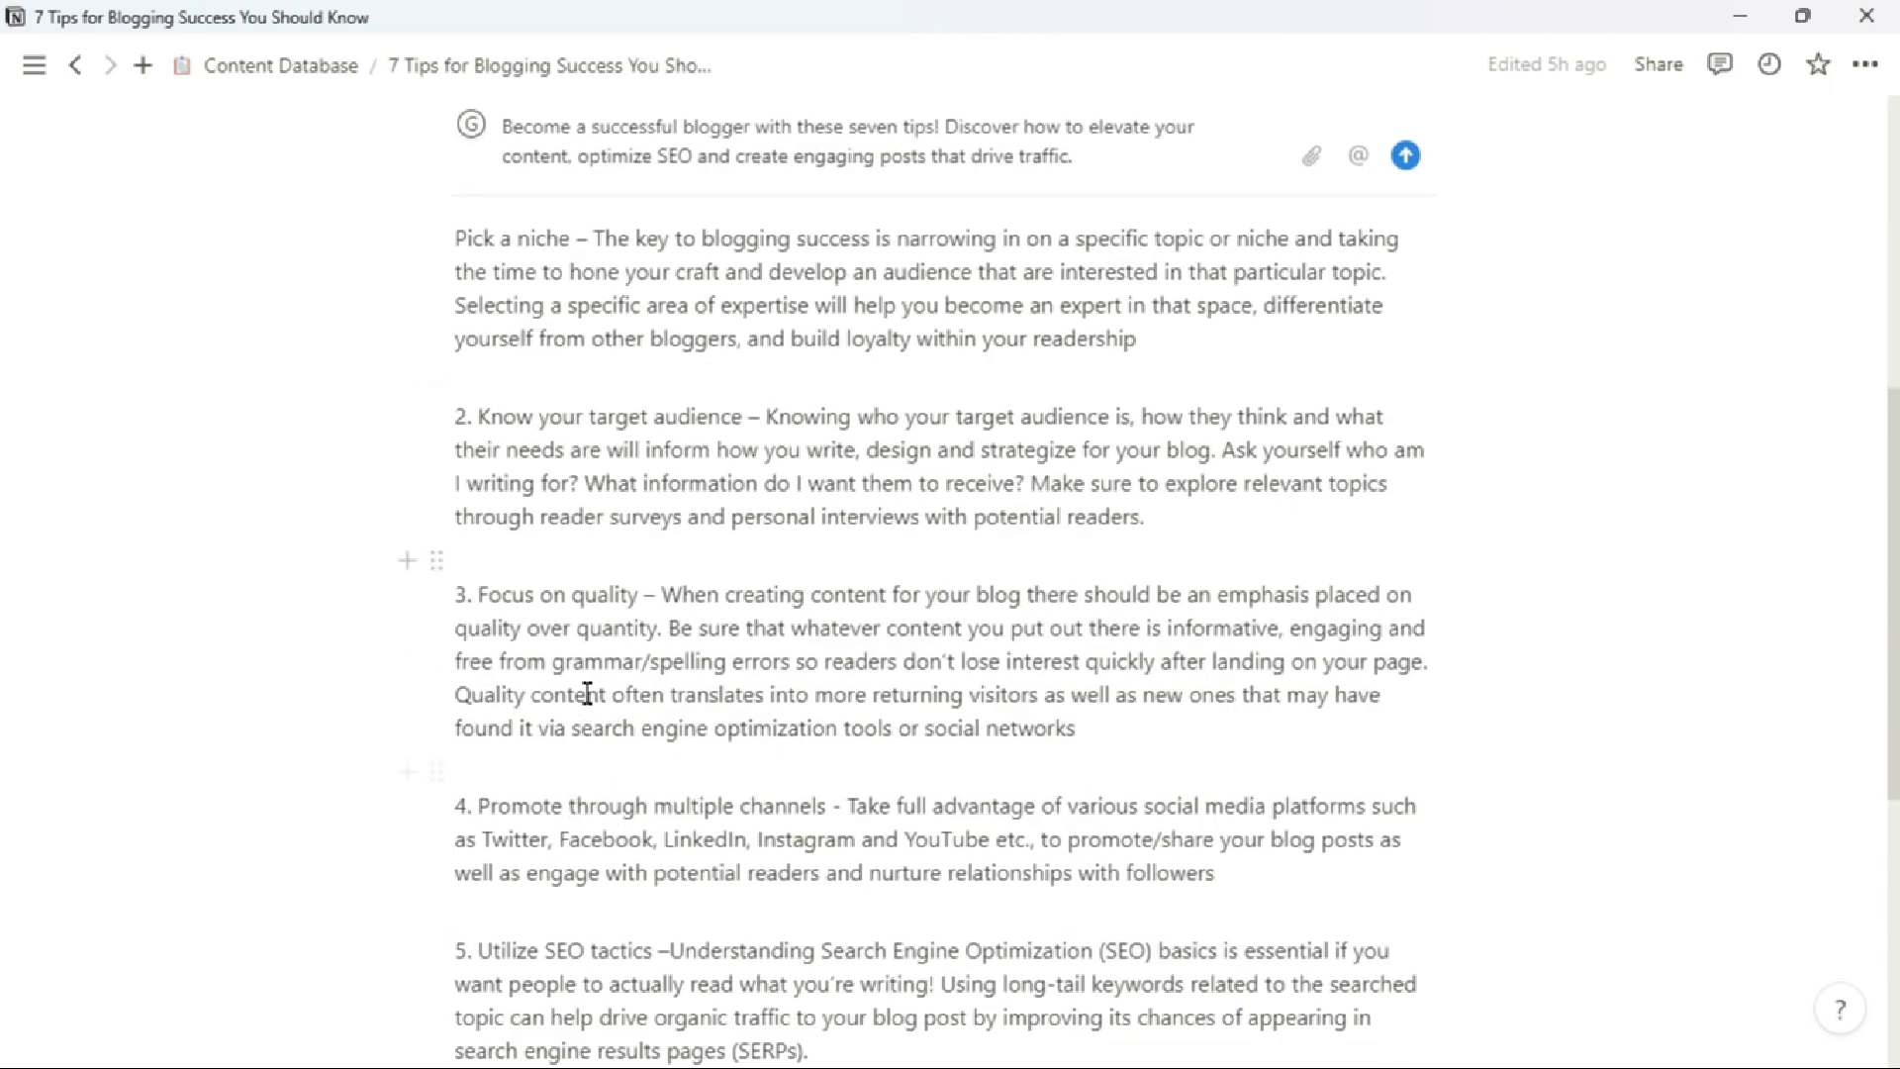
{"action": "scroll", "coordinate": [717, 929], "scroll_direction": "down", "scroll_amount": 2}
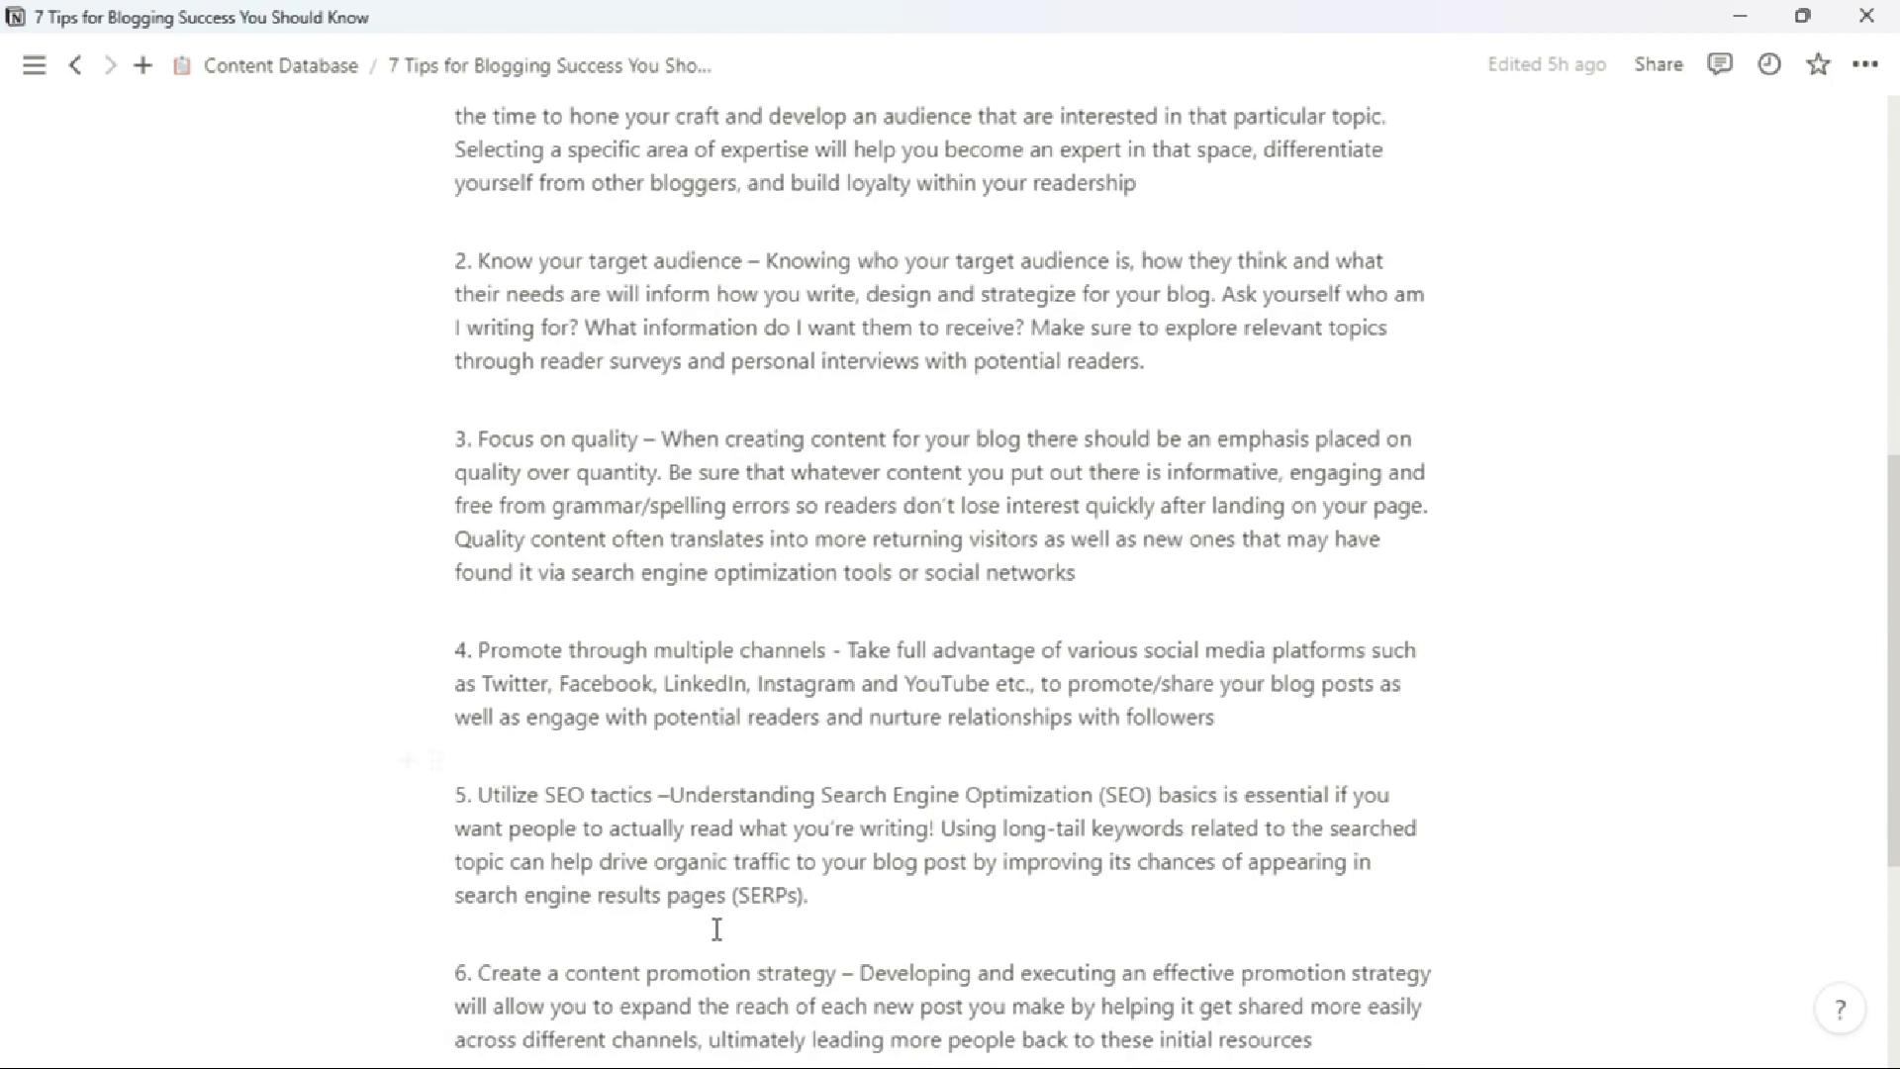
{"action": "scroll", "coordinate": [716, 929], "scroll_direction": "down", "scroll_amount": 1}
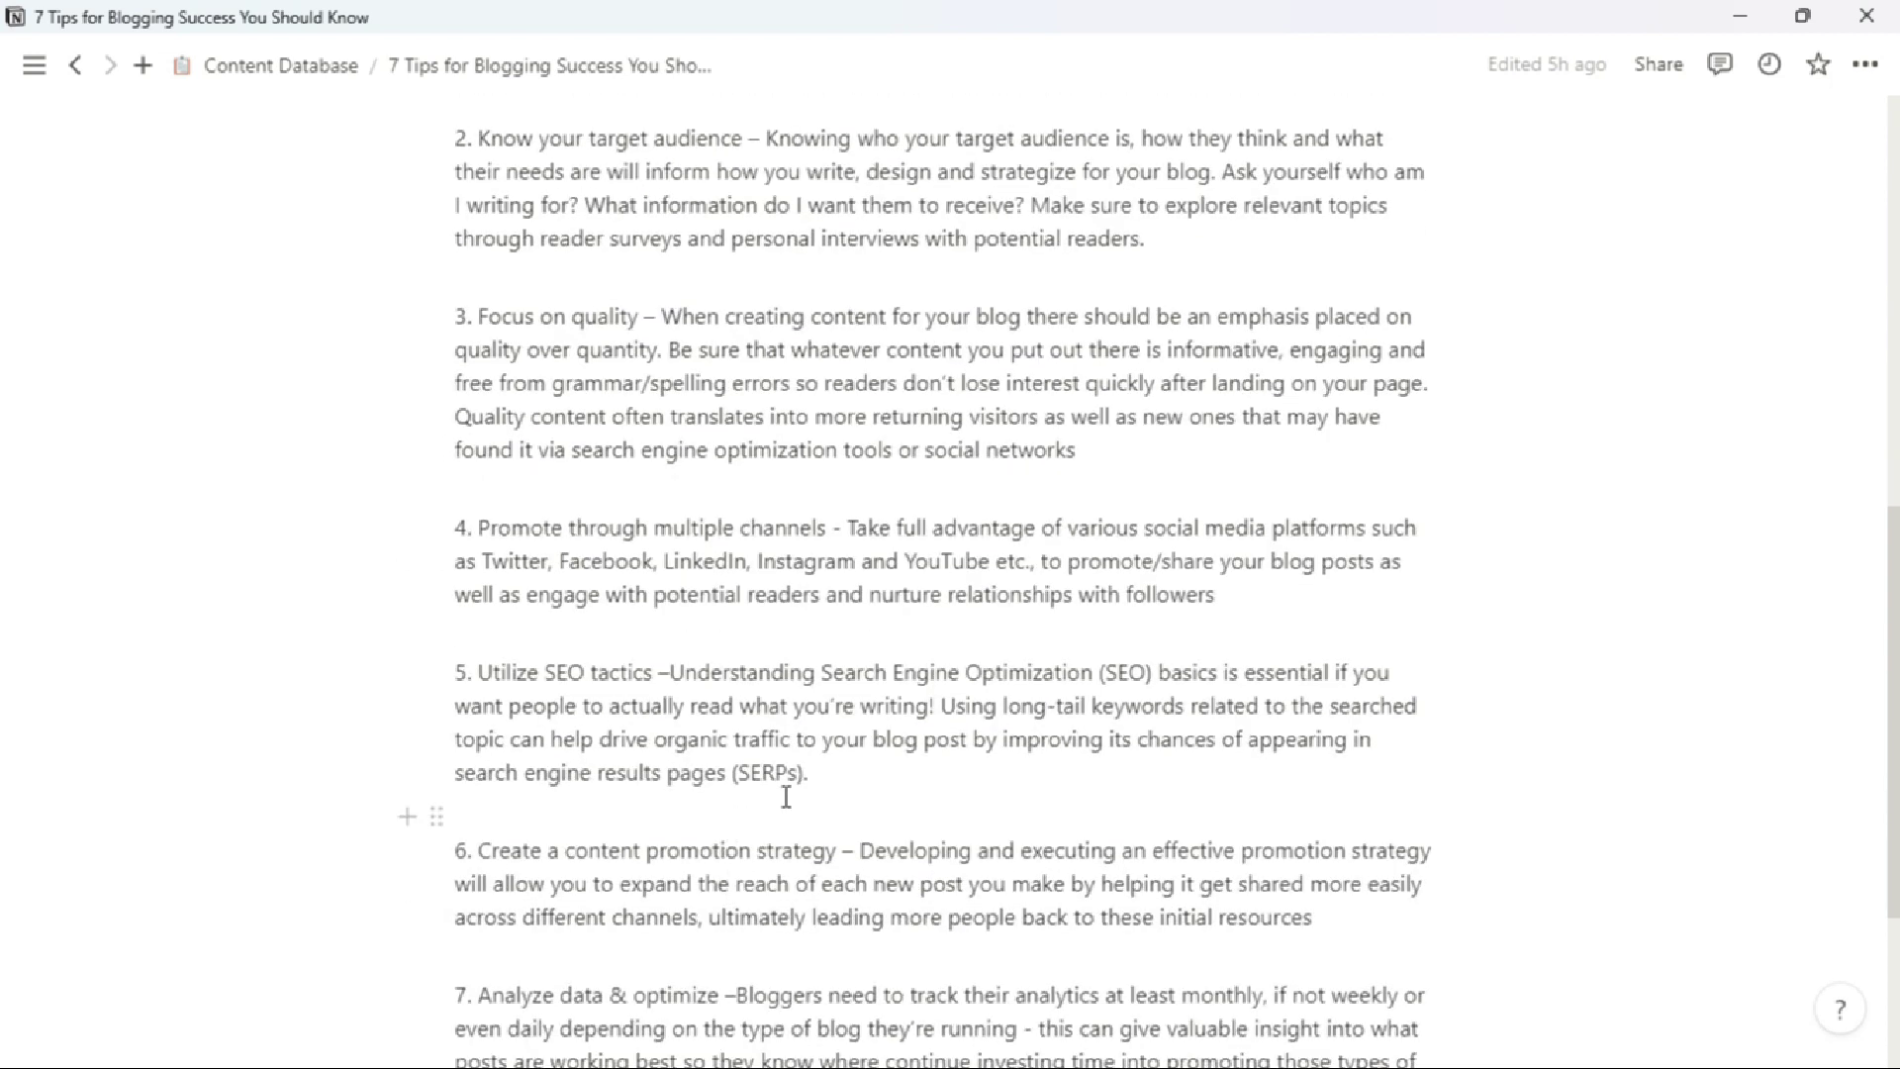